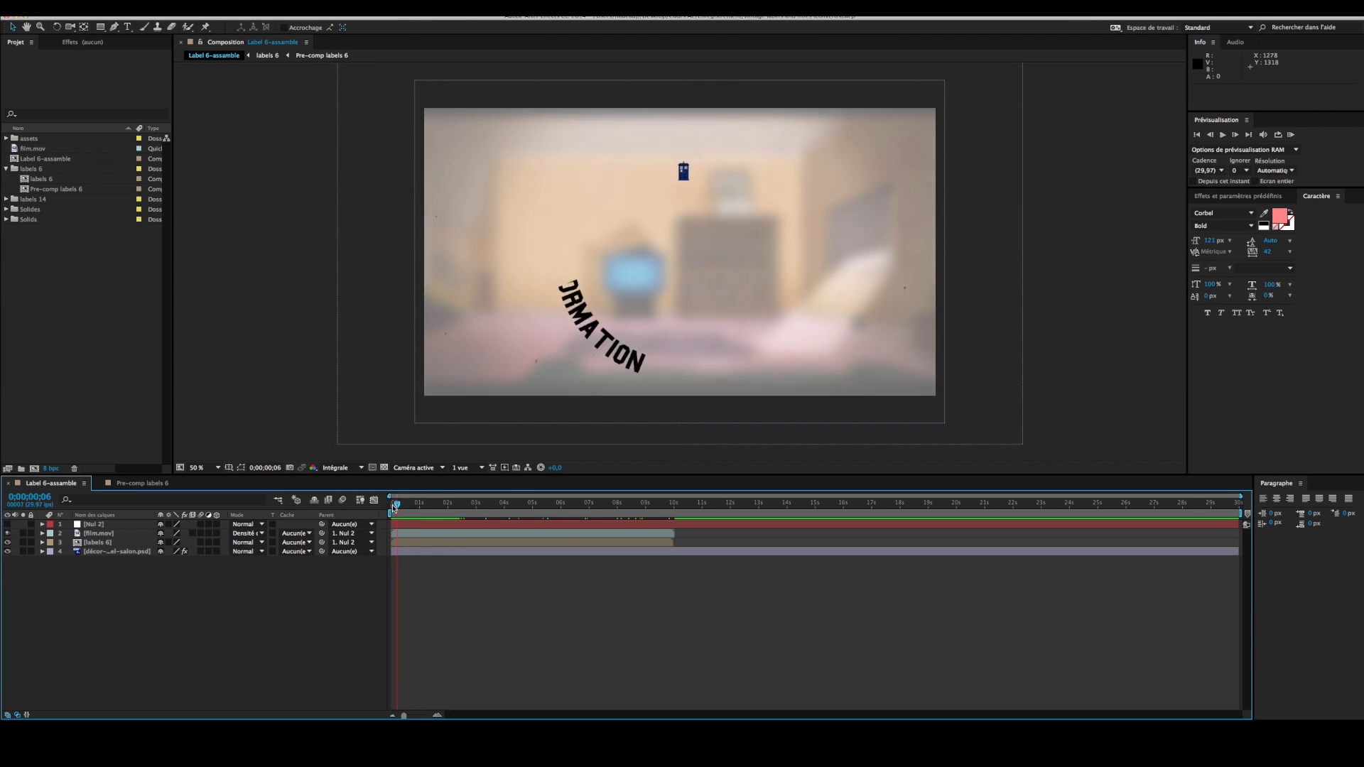
# Play back the Label 6-assamble composition from the start and stop the preview
pyautogui.click(1222, 135)
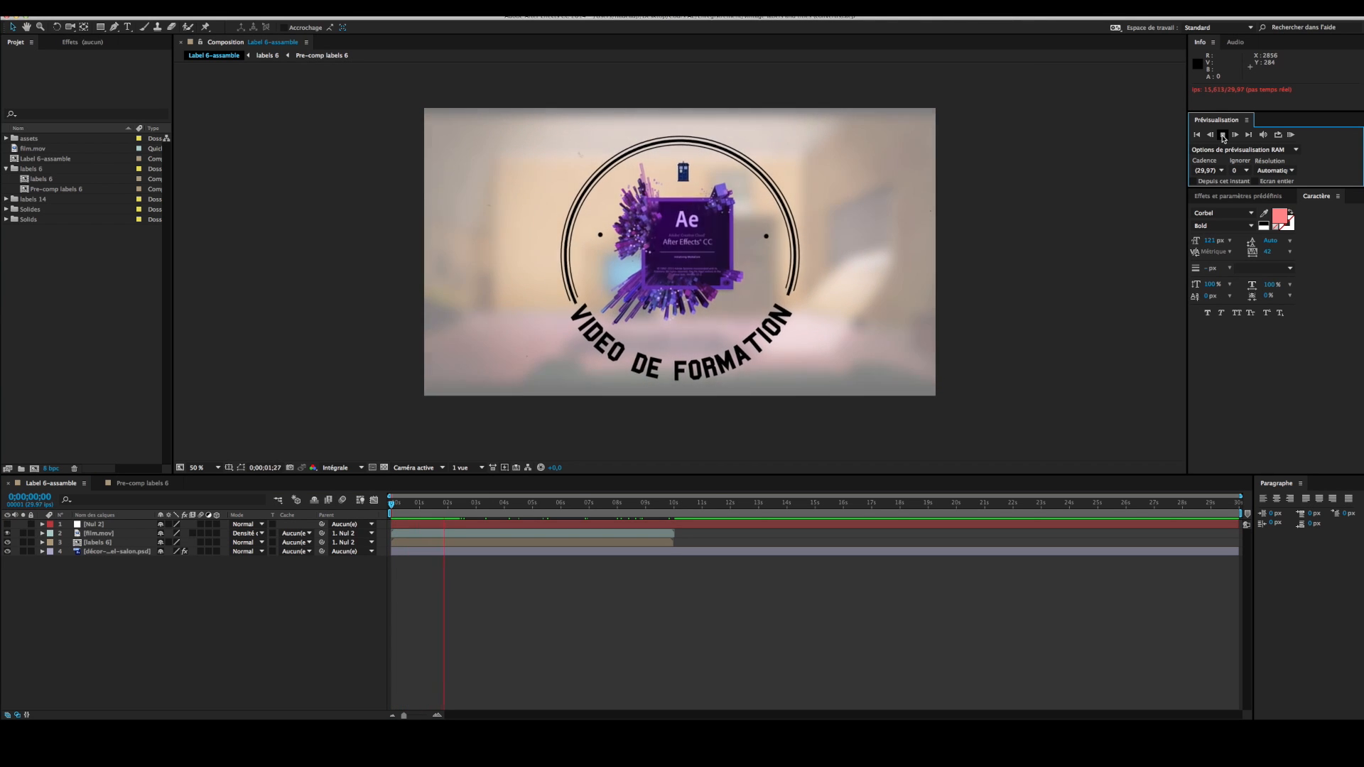
pyautogui.click(1223, 135)
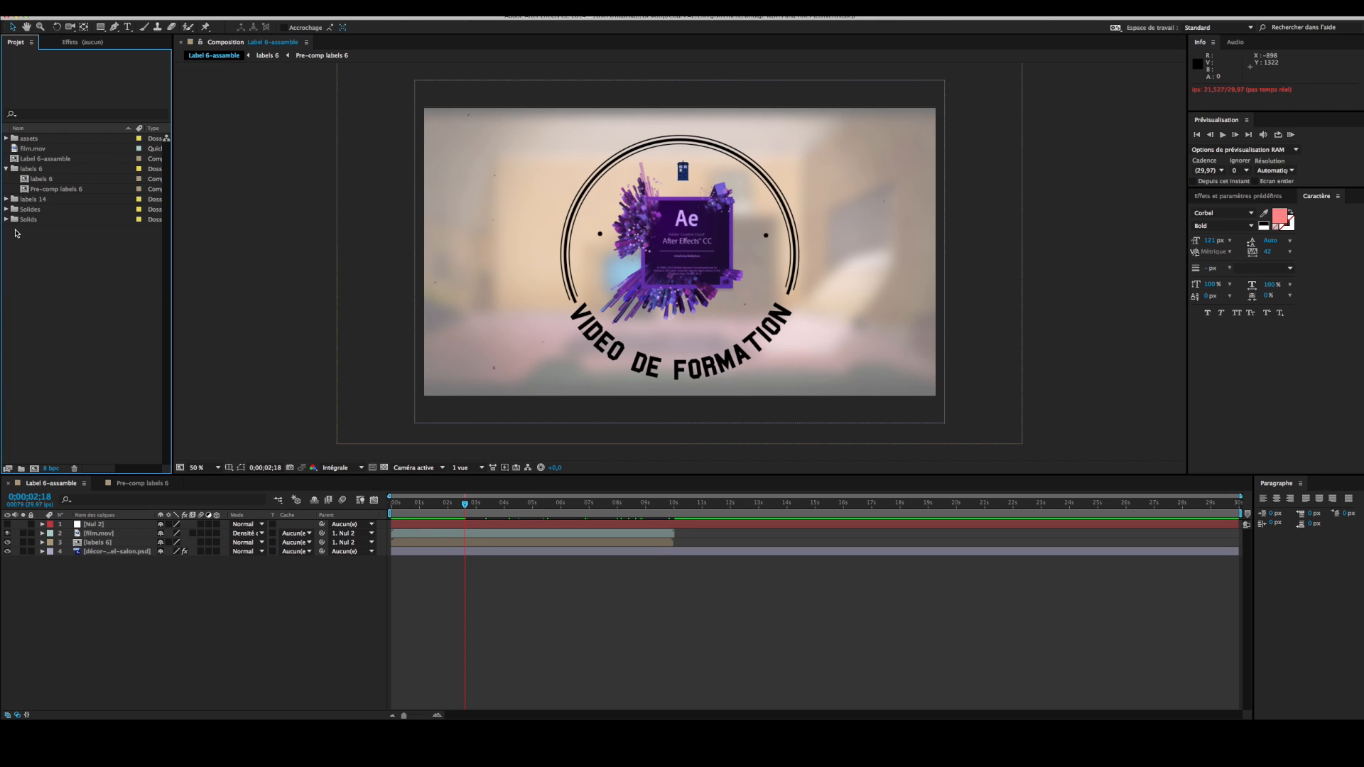
# Look through the contents of the assets, labels 14 and Solides folders, collapsing each one again
pyautogui.click(6, 138)
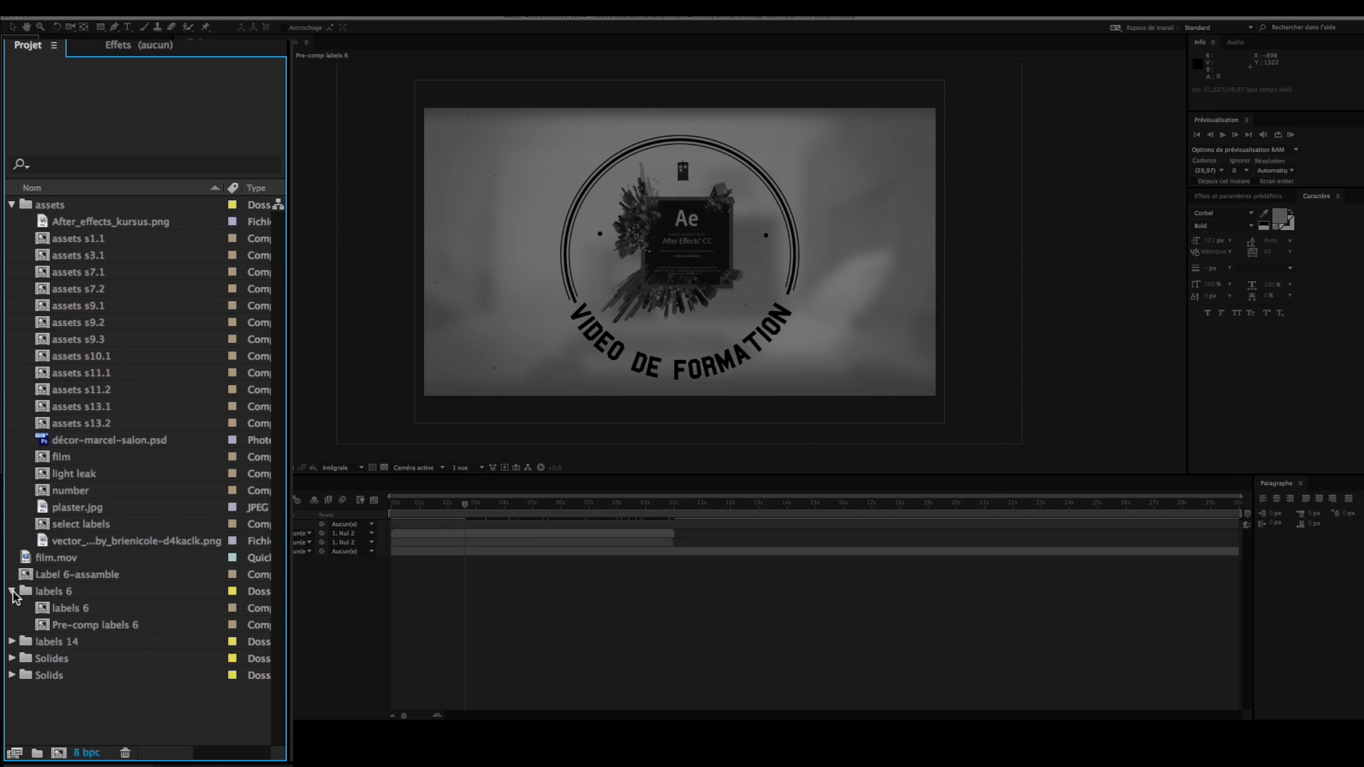
pyautogui.click(12, 641)
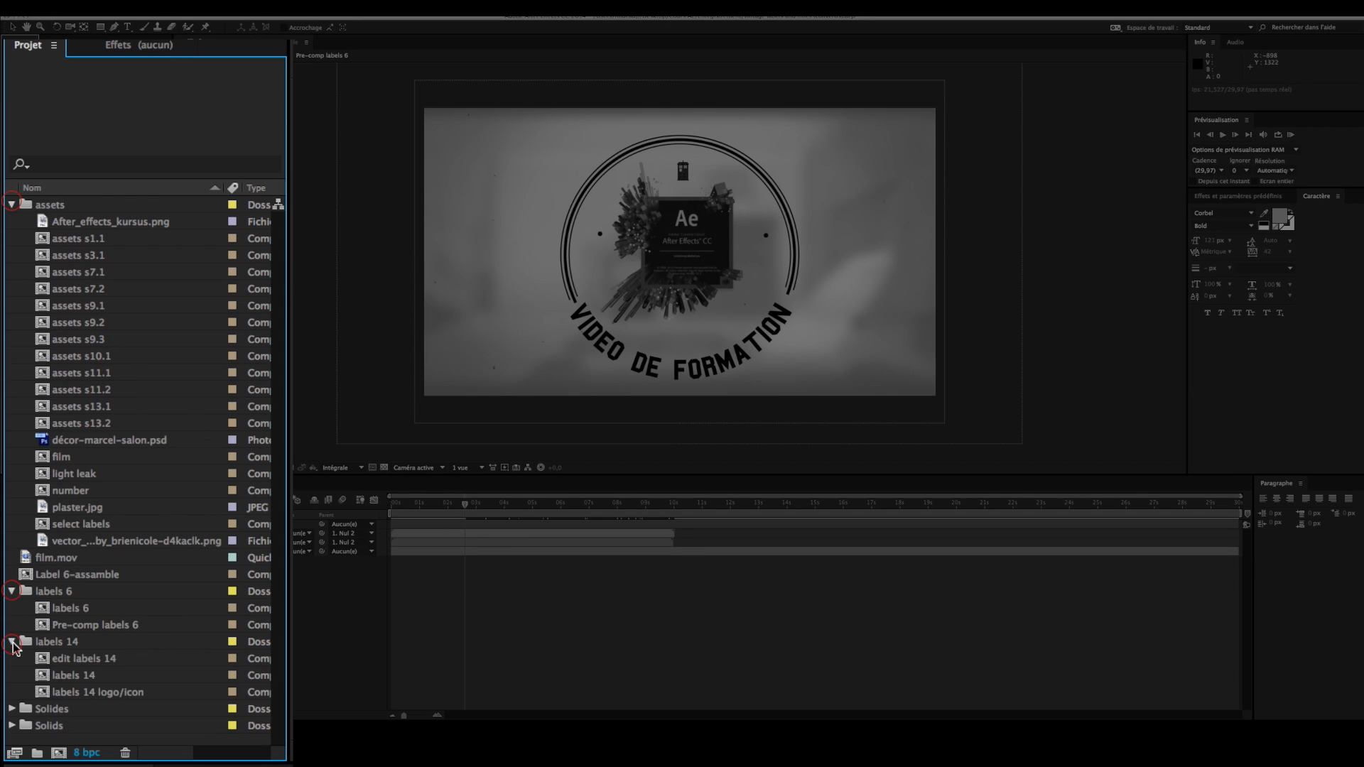
pyautogui.click(11, 641)
pyautogui.click(12, 658)
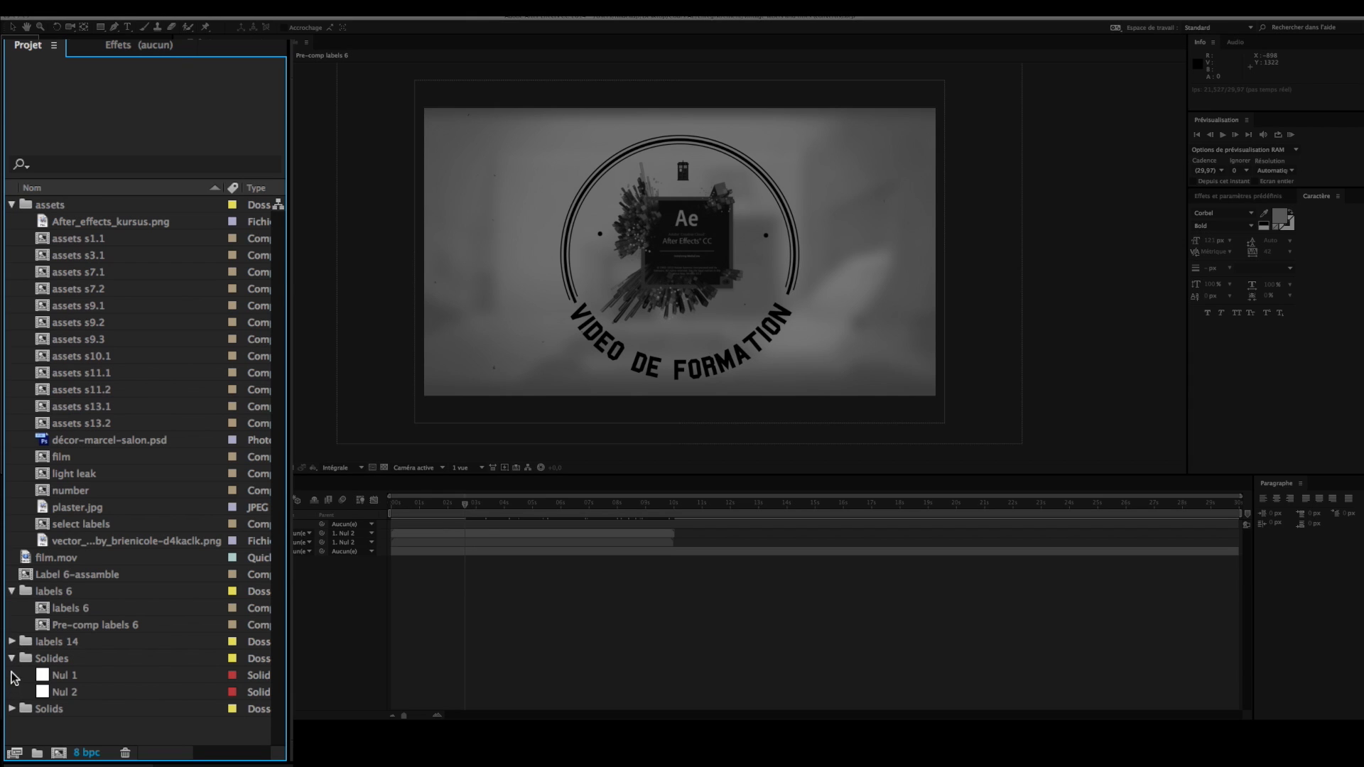
pyautogui.click(13, 659)
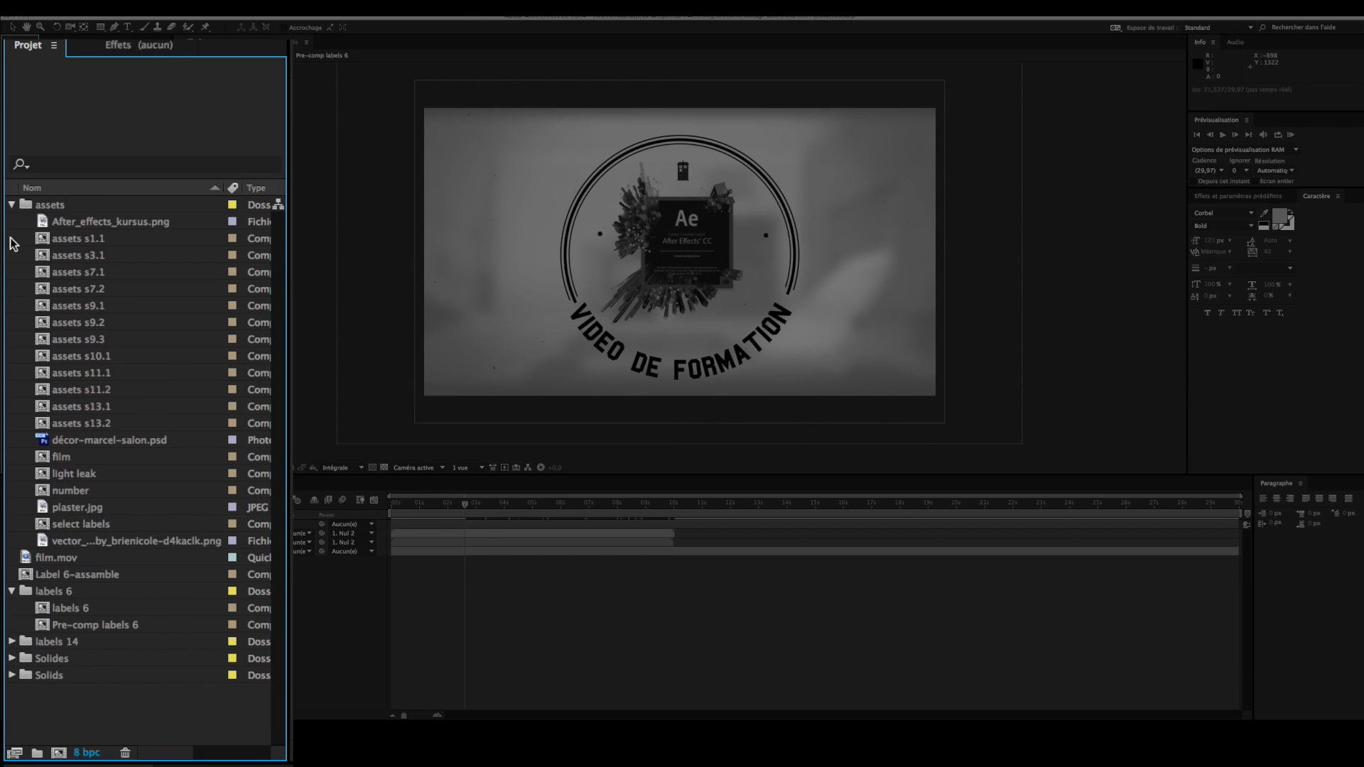
pyautogui.click(11, 206)
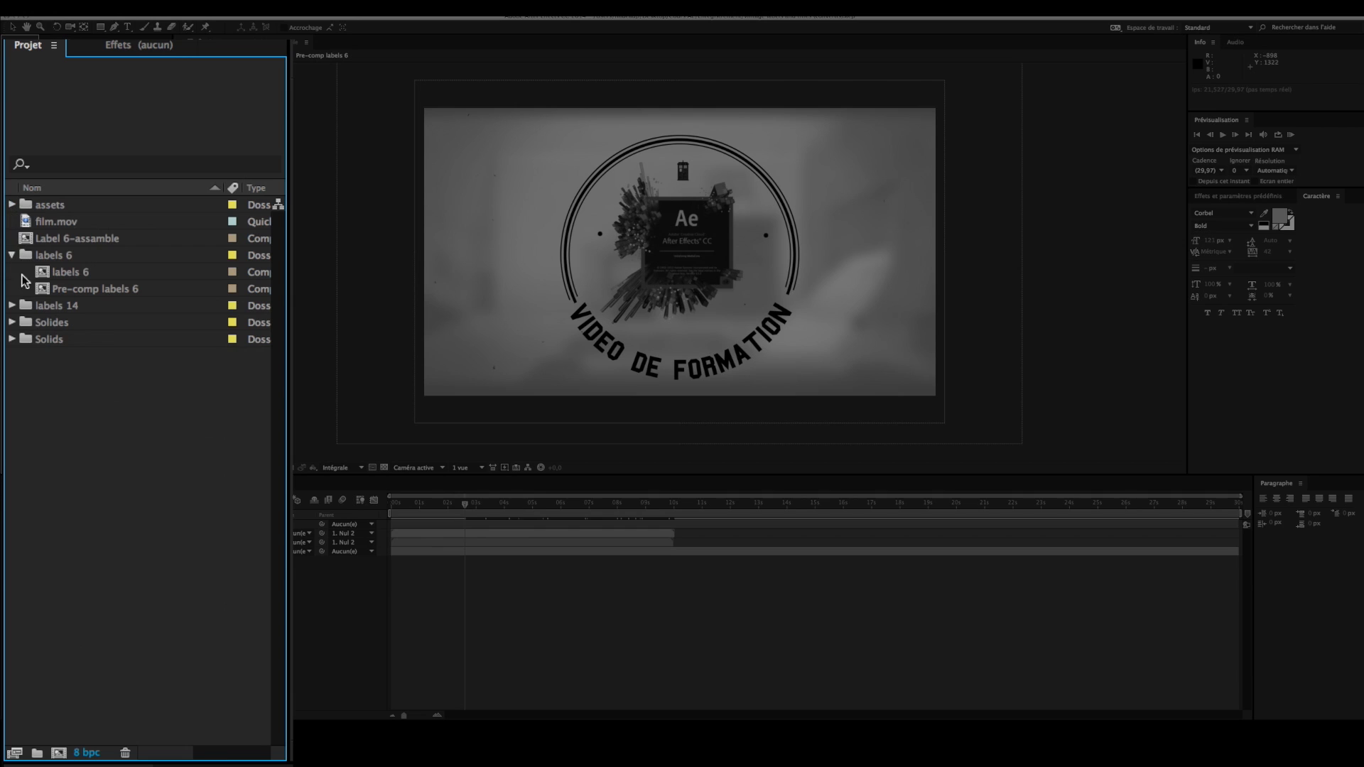
# Create a project folder named Demo, move film.mov into it and expand the folder
pyautogui.click(37, 752)
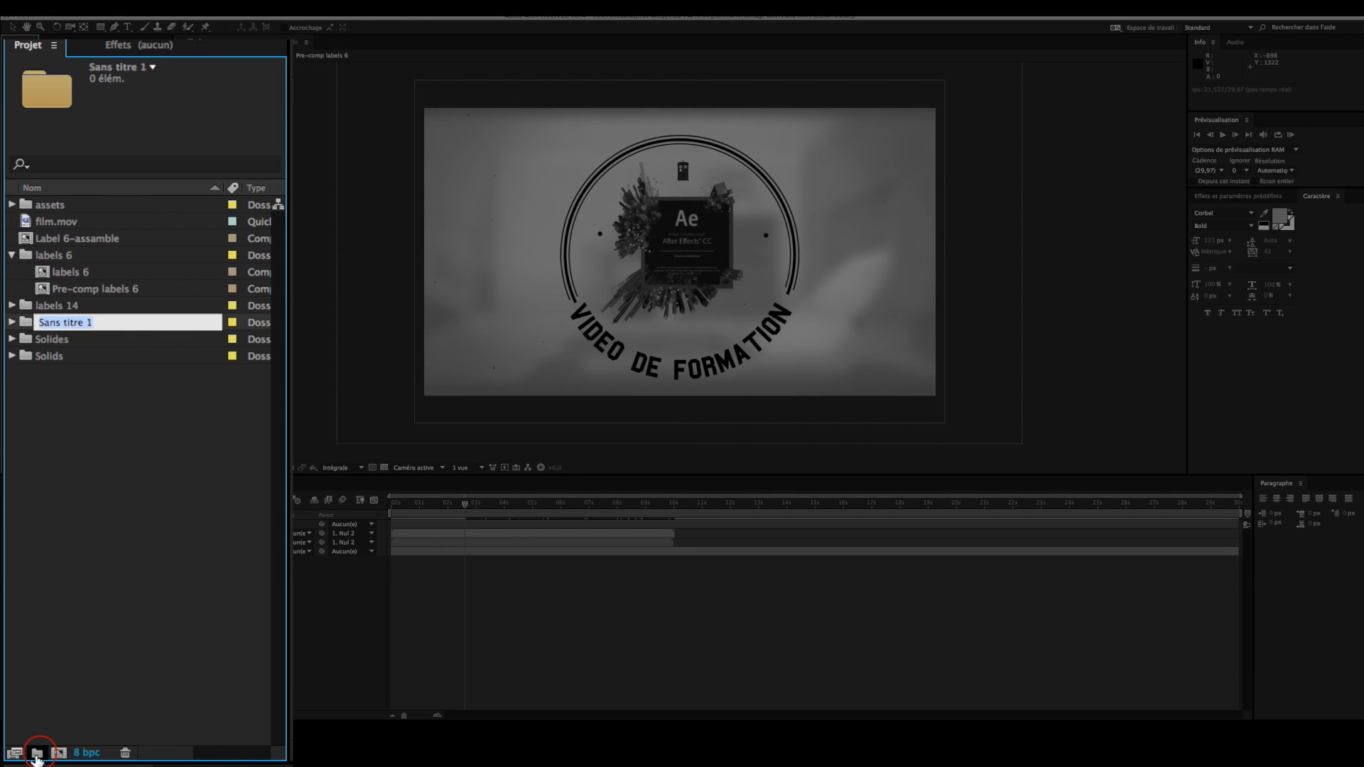
pyautogui.write('Demo')
pyautogui.press('Return')
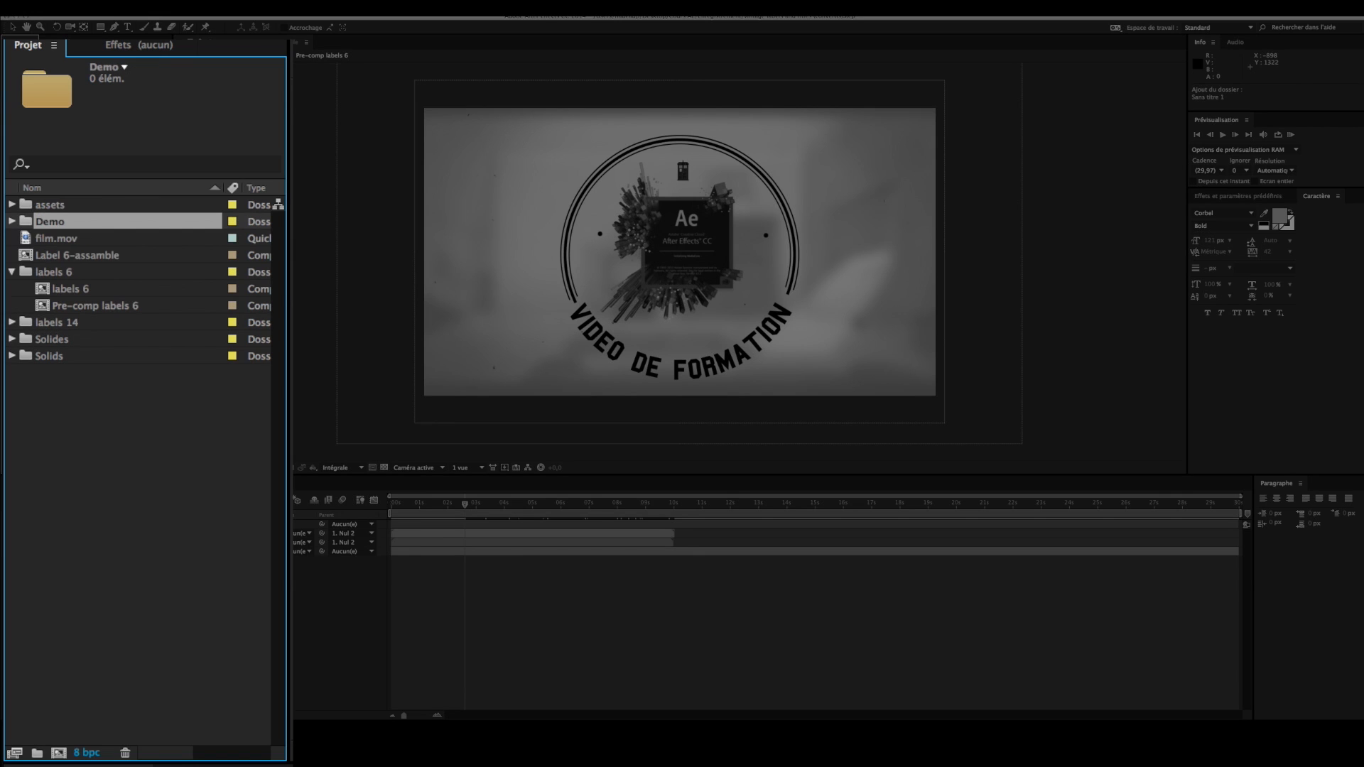
pyautogui.moveTo(45, 242); pyautogui.dragTo(44, 222)
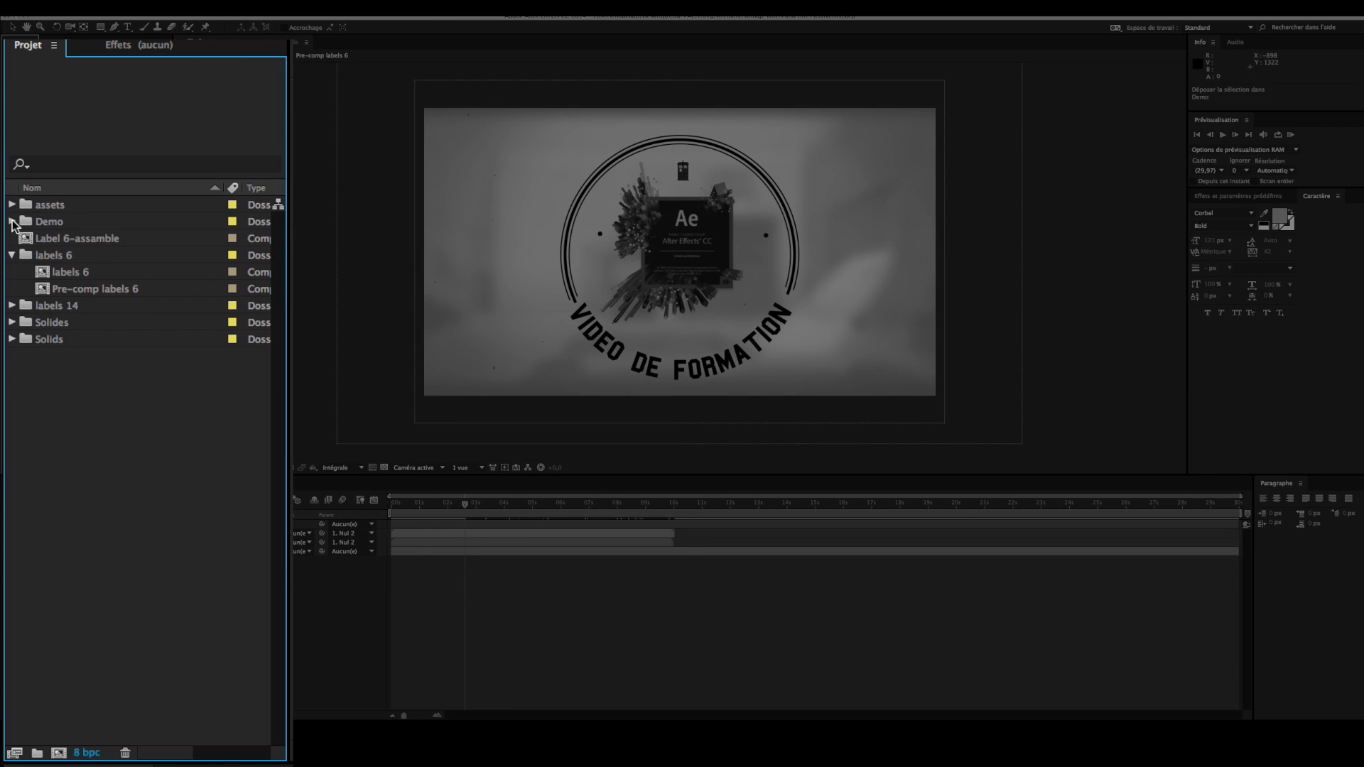
pyautogui.click(12, 222)
pyautogui.click(12, 222)
pyautogui.click(12, 222)
# Move film.mov back out to the project root and delete the Demo folder
pyautogui.click(74, 238)
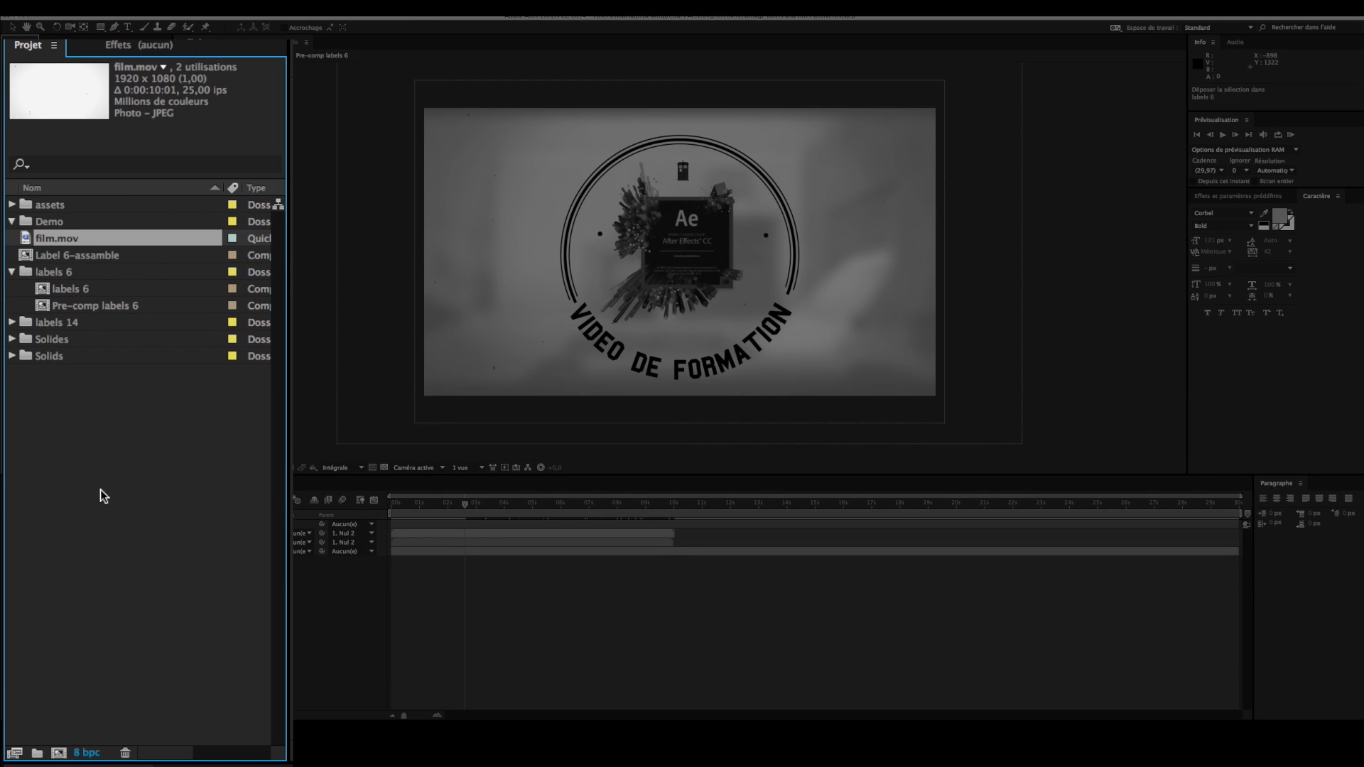
pyautogui.click(12, 223)
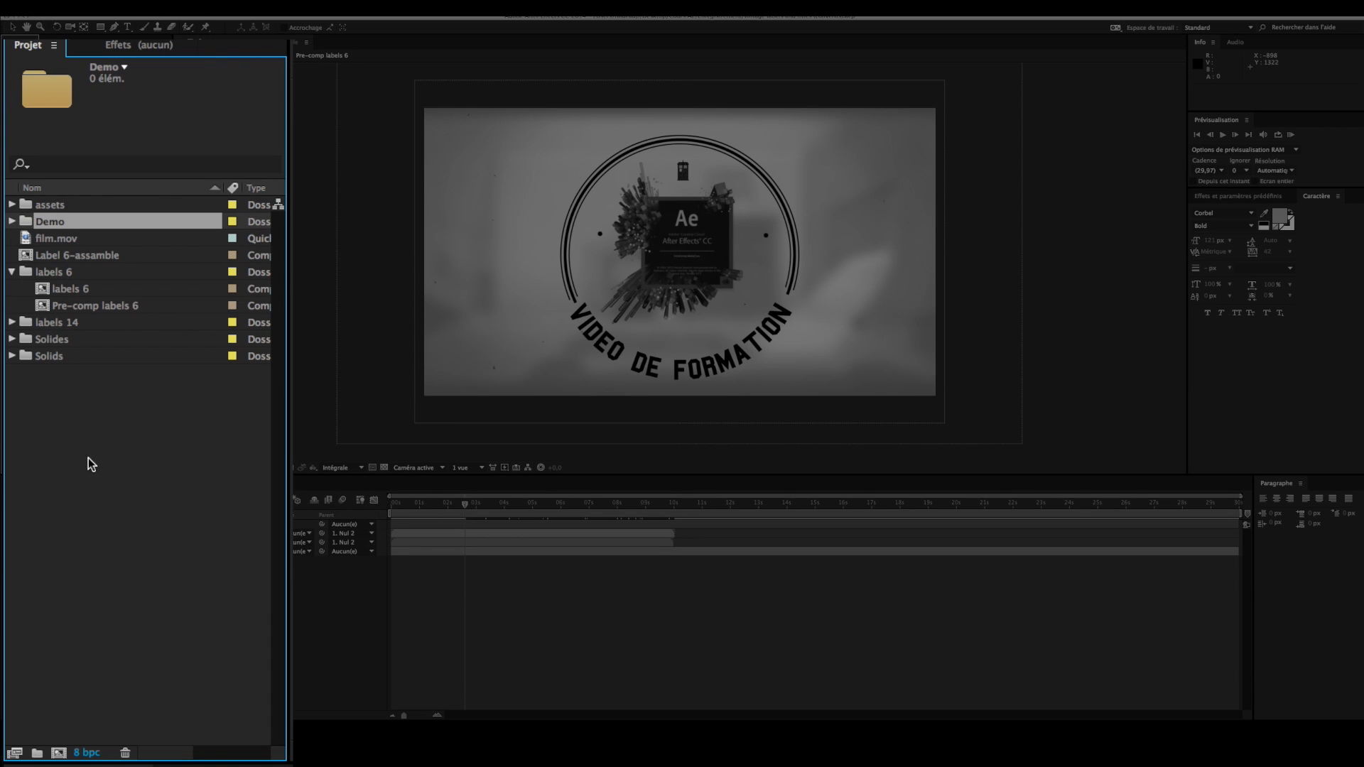
pyautogui.press('Delete')
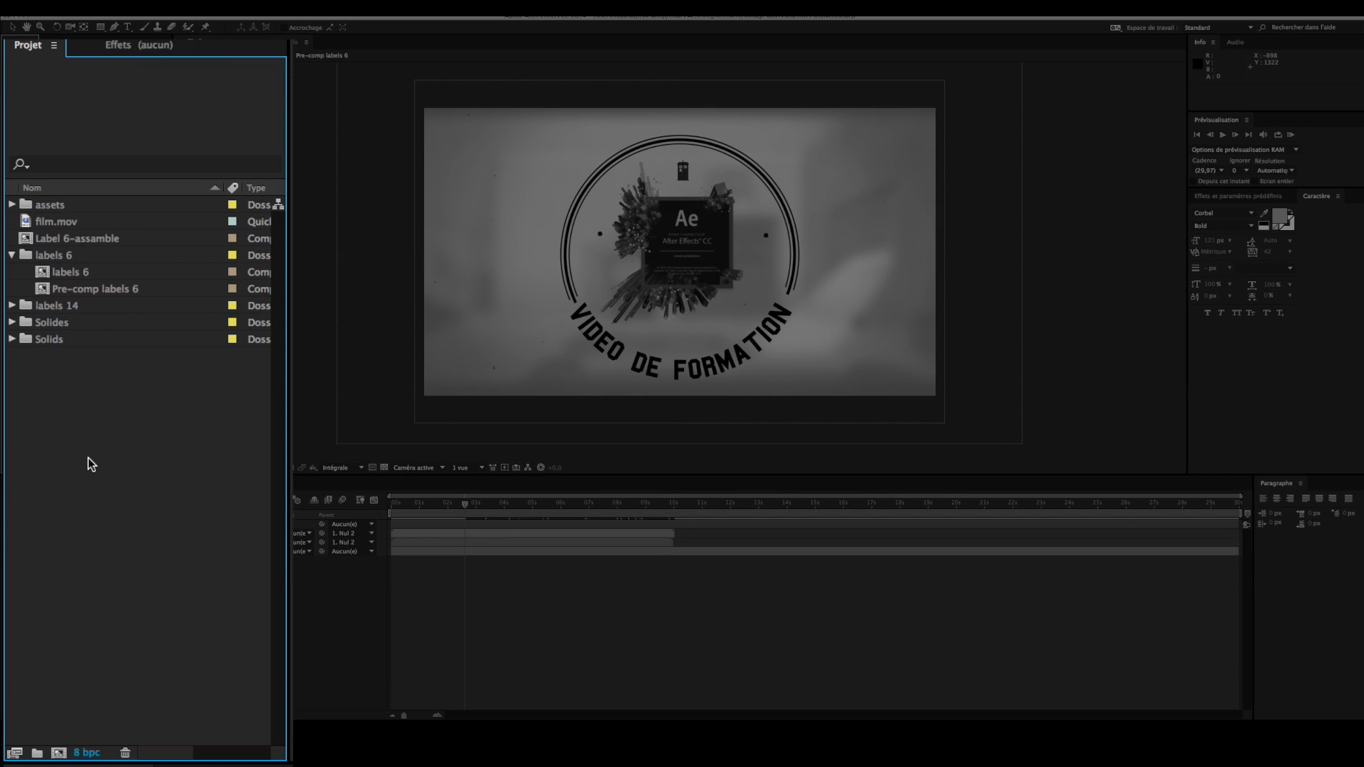
# Check the item details of film.mov, Label 6-assamble, and the After_effects_kursus.png and décor-marcel-salon.psd files in the assets folder
pyautogui.click(66, 225)
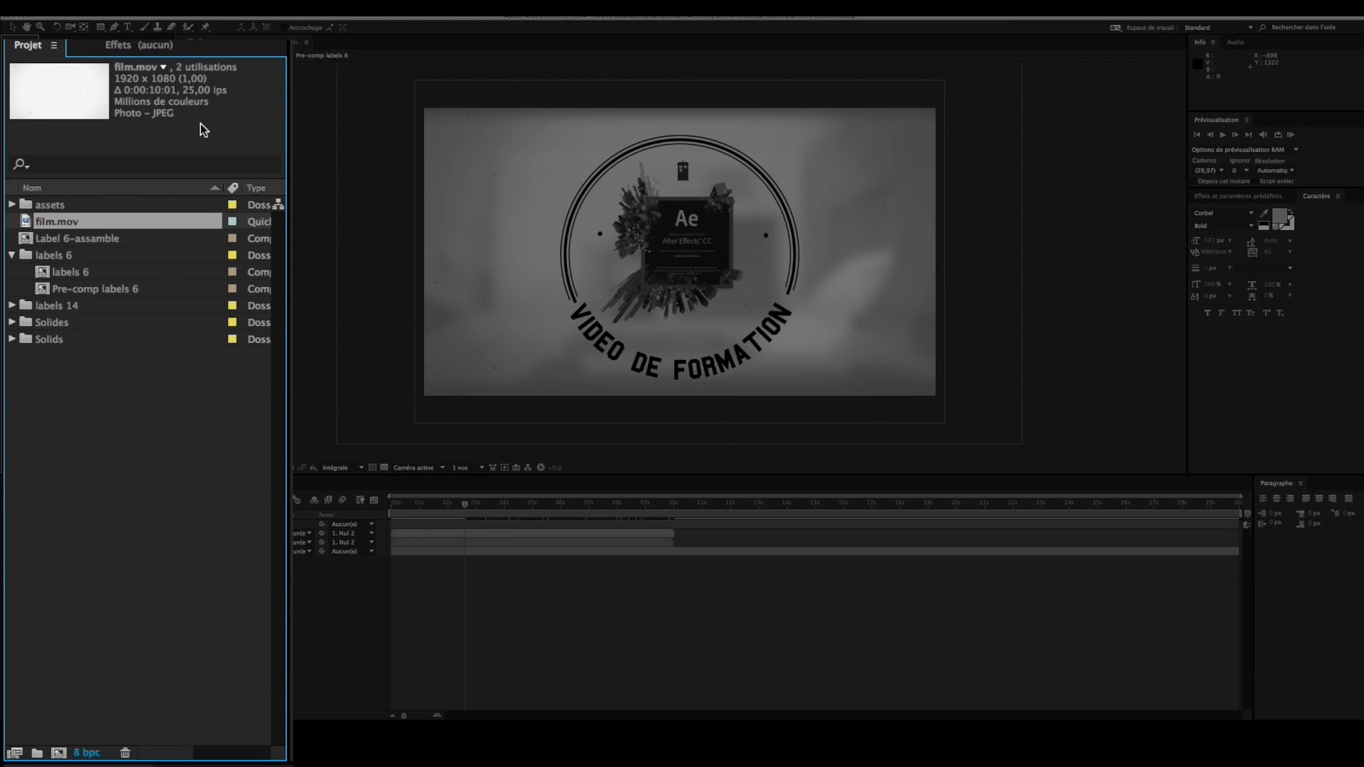
pyautogui.click(45, 241)
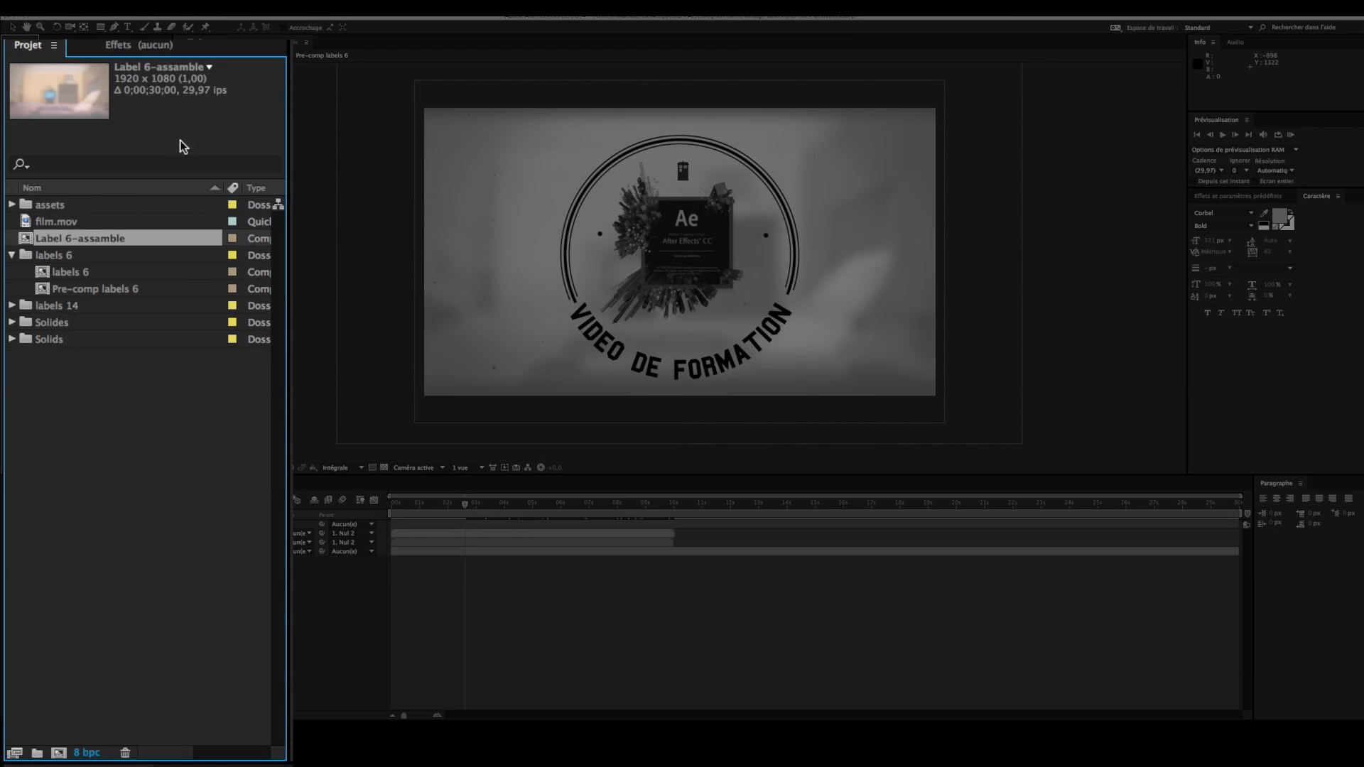
pyautogui.click(12, 204)
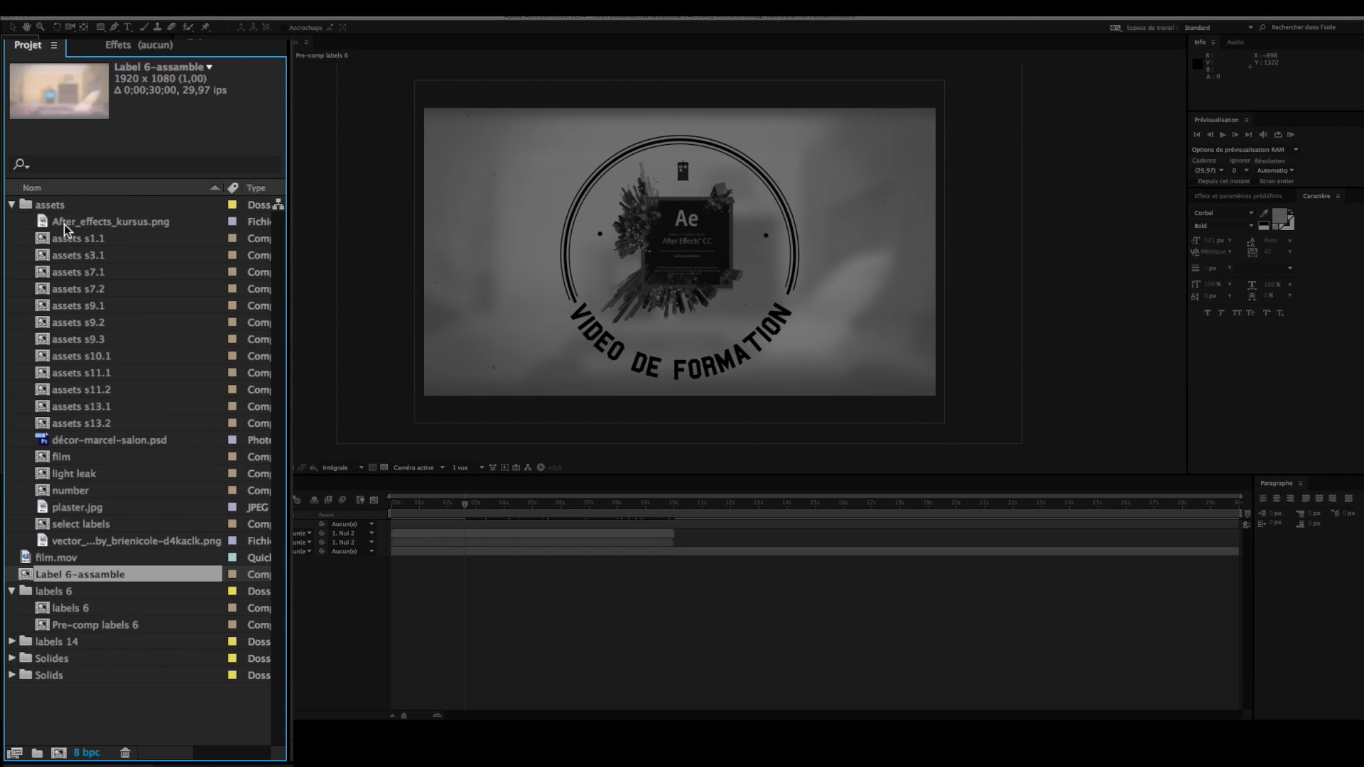
pyautogui.click(121, 223)
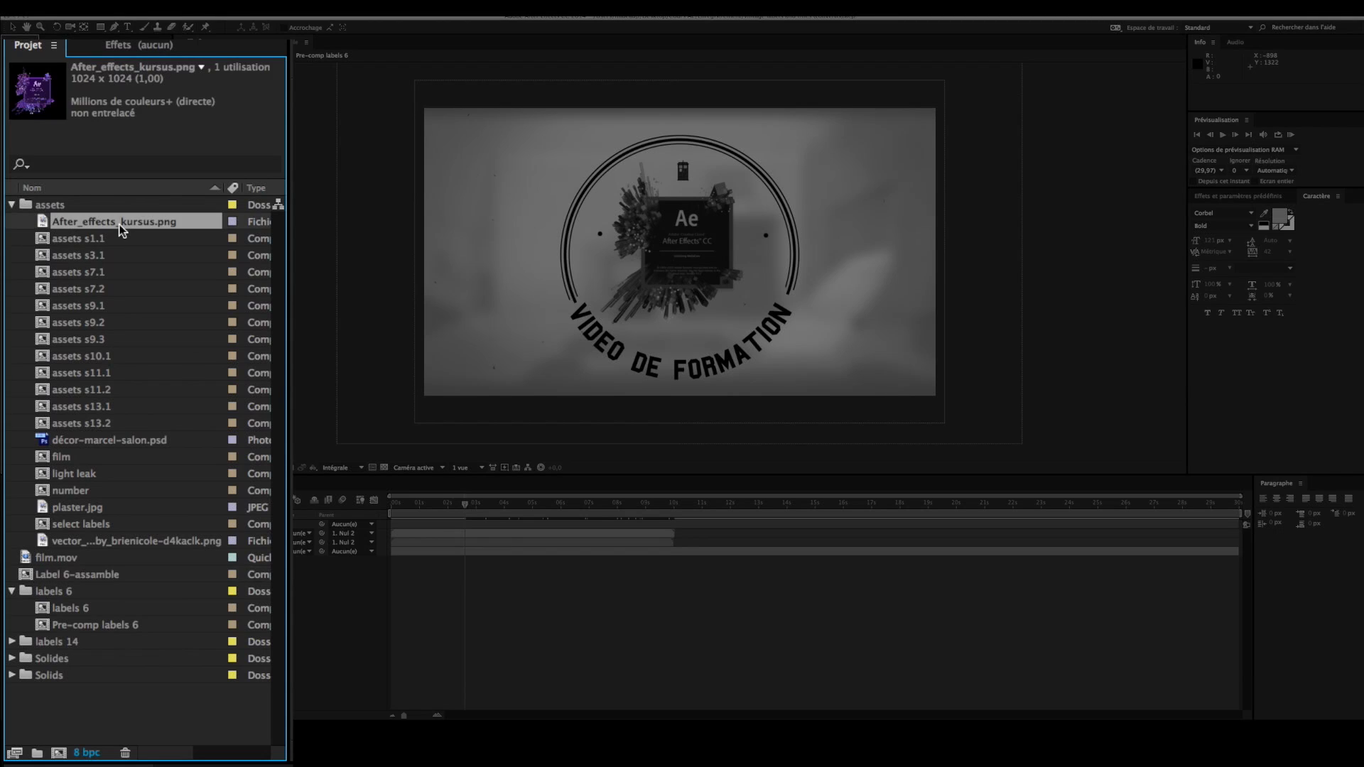
pyautogui.click(67, 441)
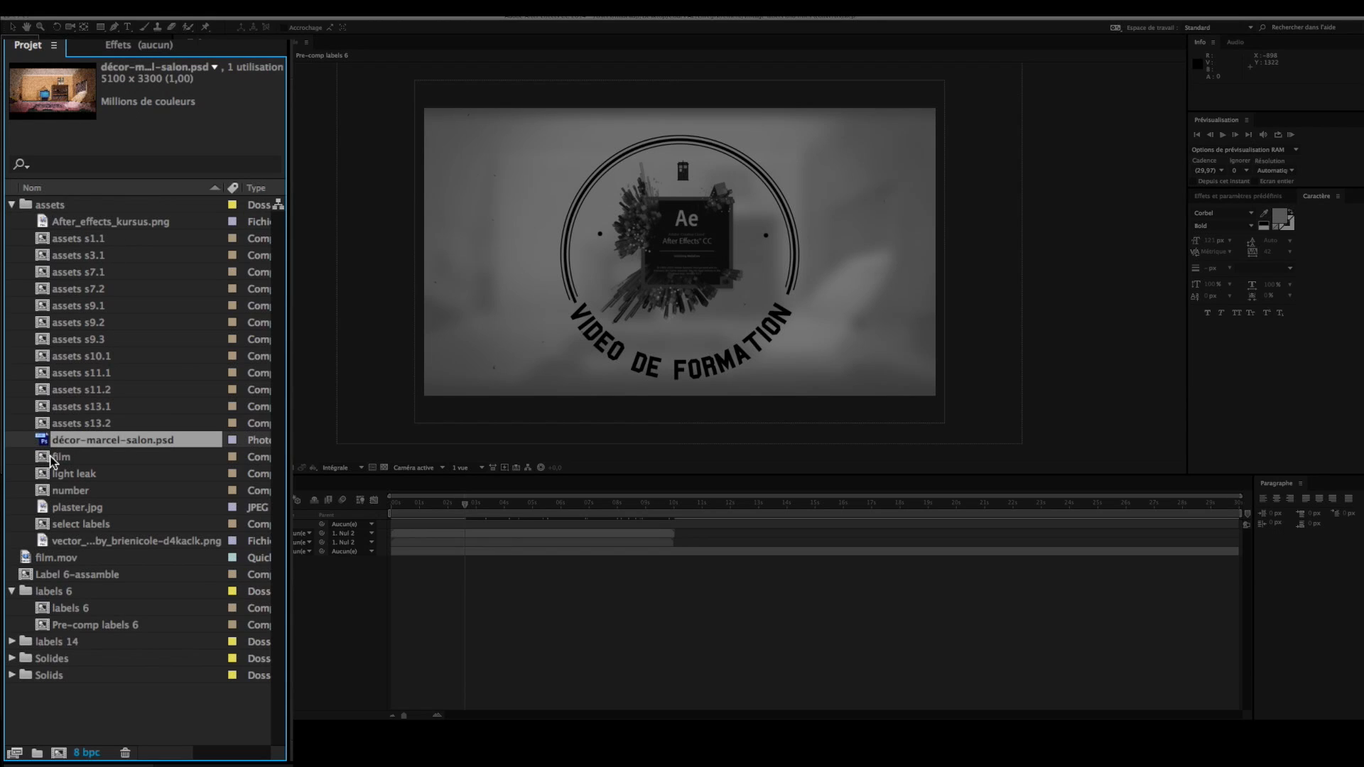
pyautogui.click(54, 559)
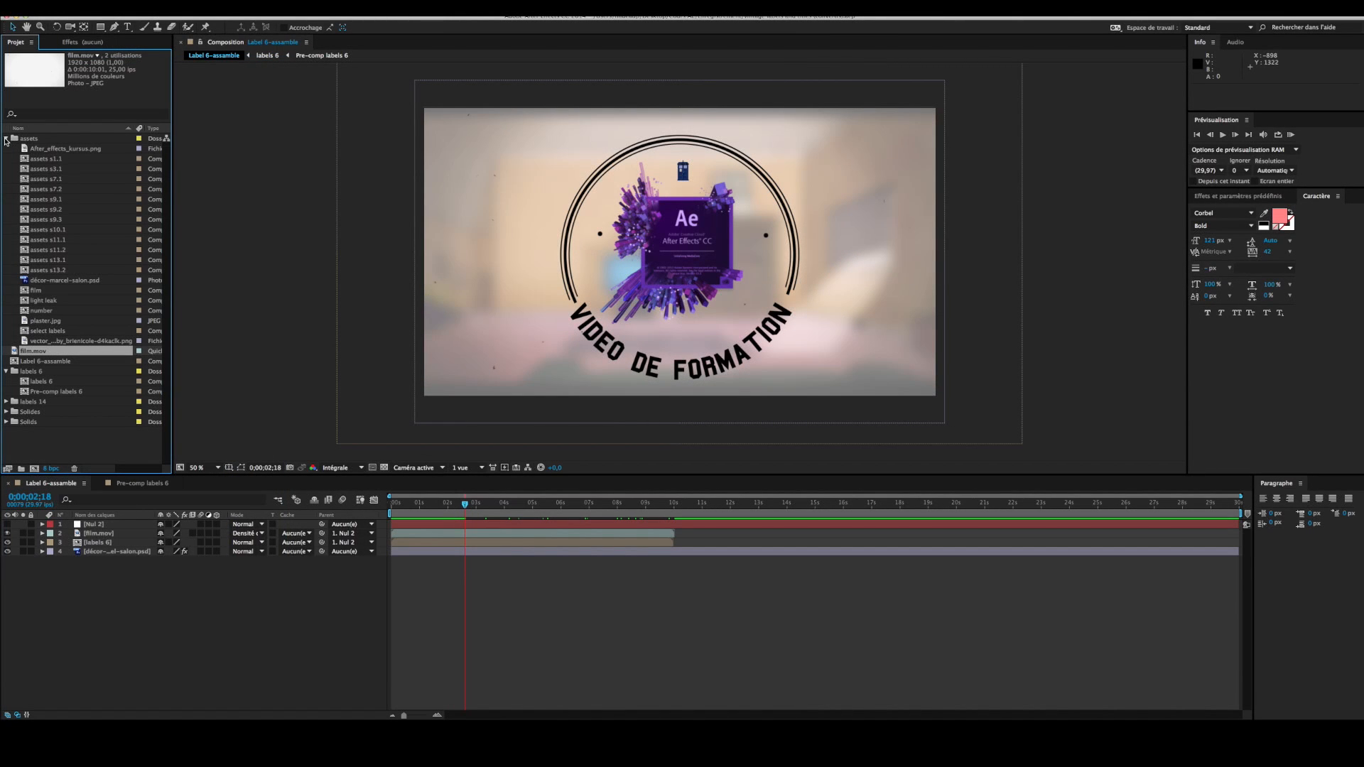
# Collapse the assets folder and examine the contents of the labels 14, Solides and Solids folders, closing them again
pyautogui.click(7, 138)
pyautogui.click(6, 199)
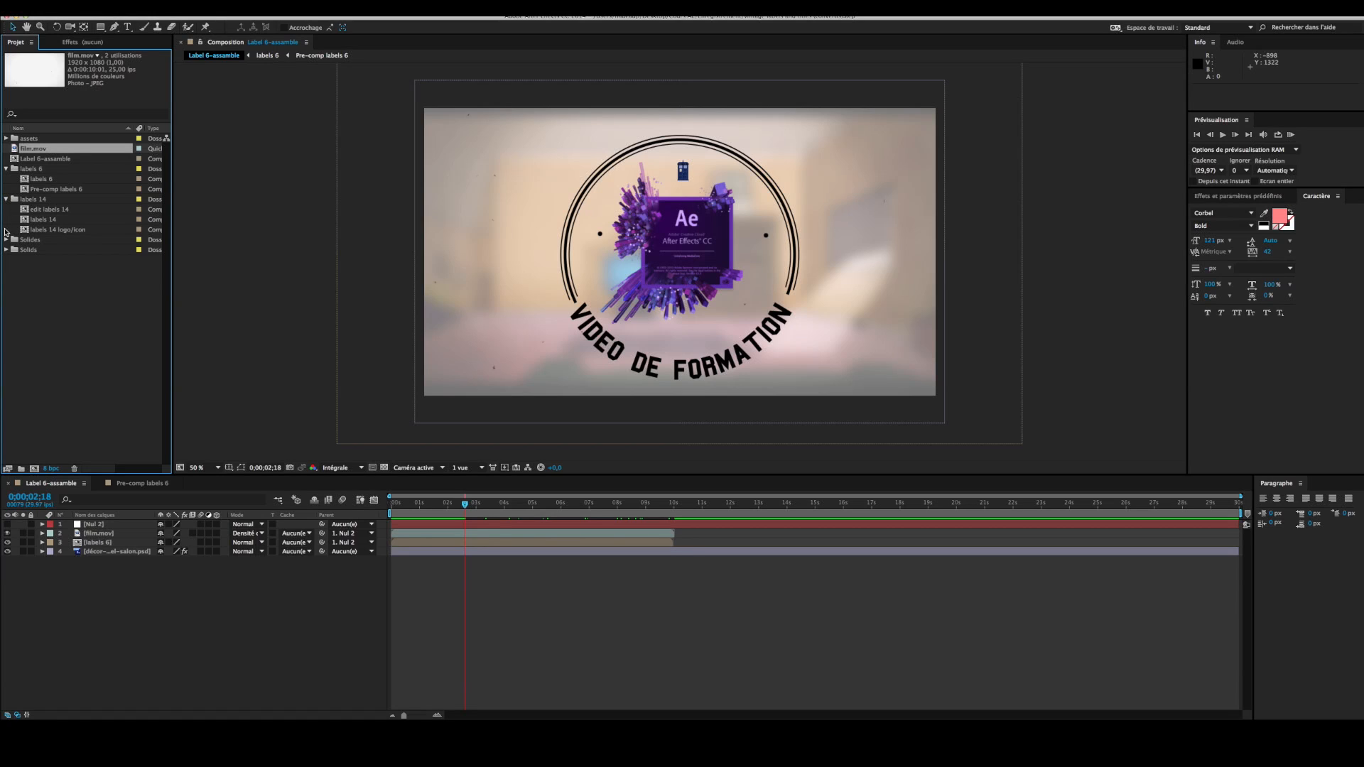
pyautogui.click(6, 240)
pyautogui.click(6, 270)
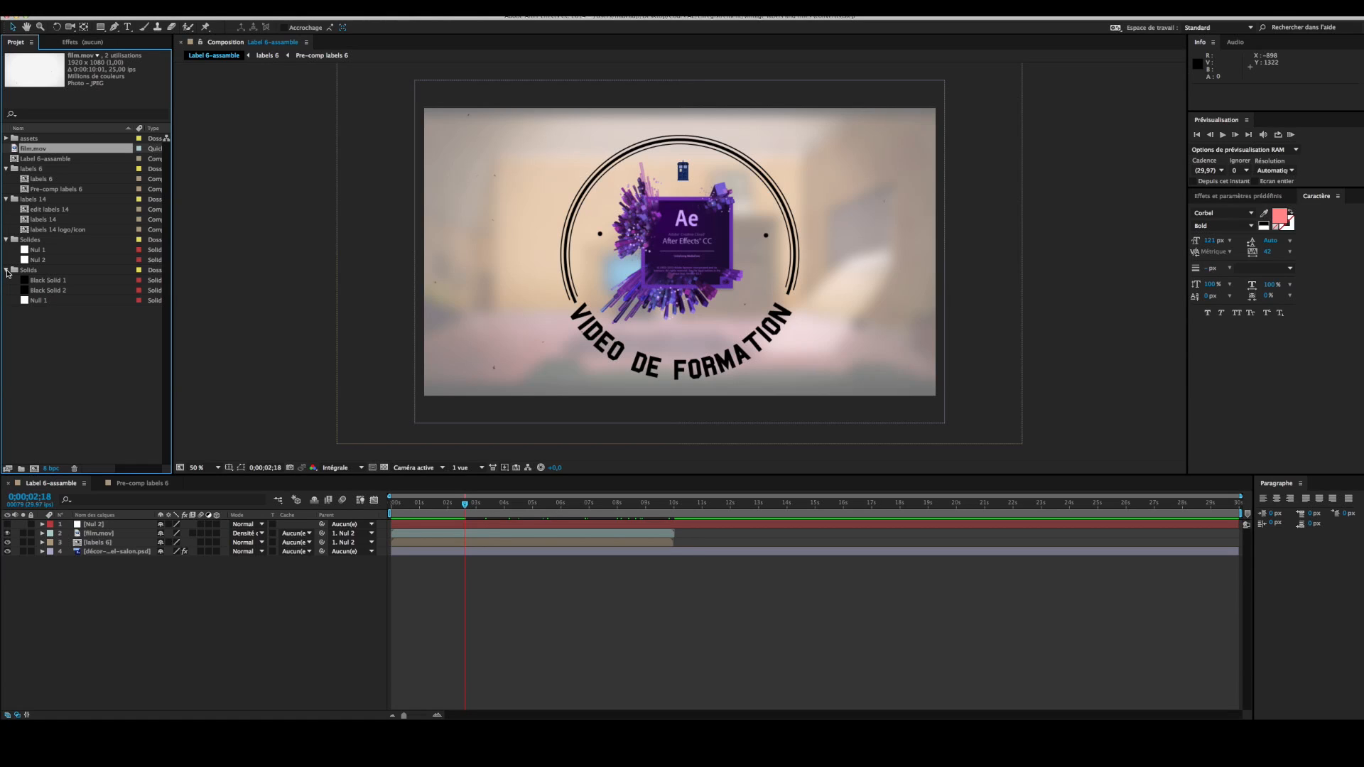
pyautogui.click(7, 271)
pyautogui.click(6, 240)
pyautogui.click(6, 200)
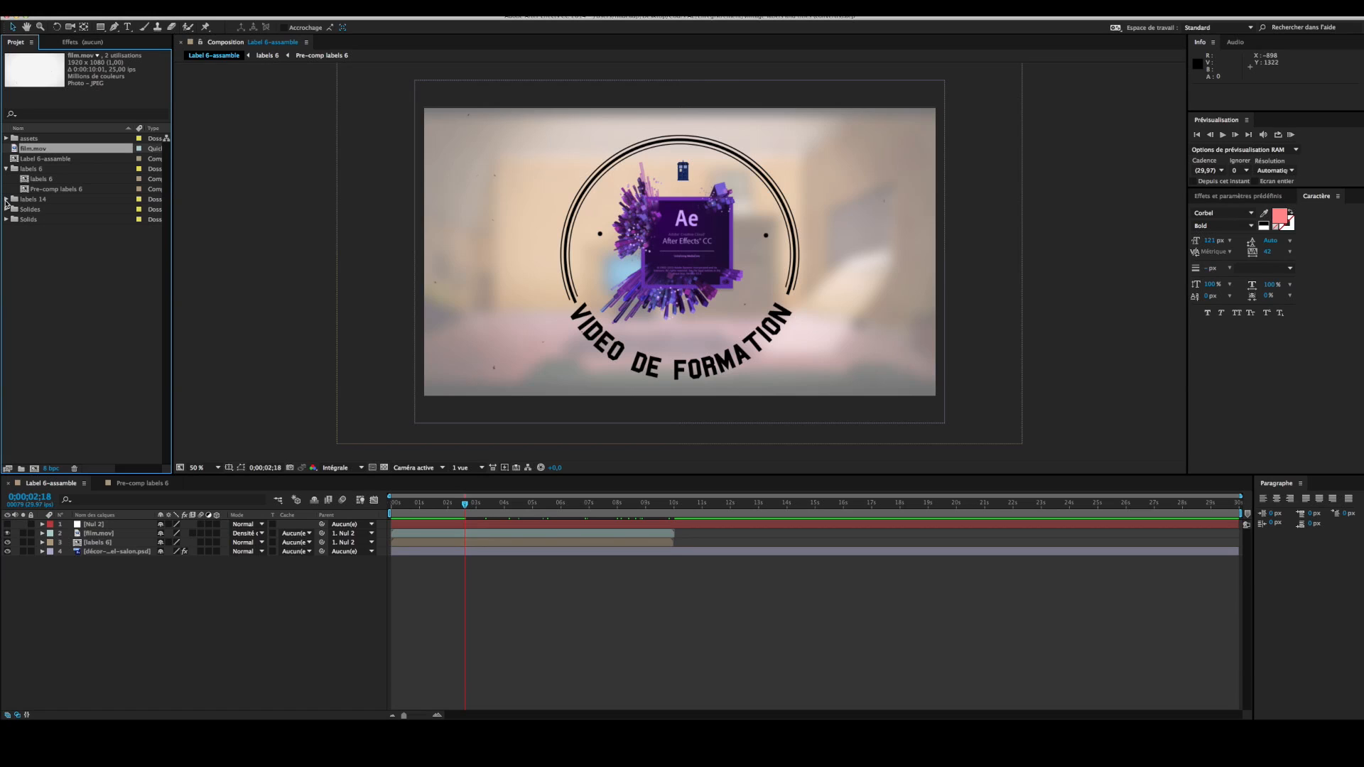
# Open the Pre-comp labels 6 composition and compare its layers with those of Label 6-assamble
pyautogui.click(87, 192)
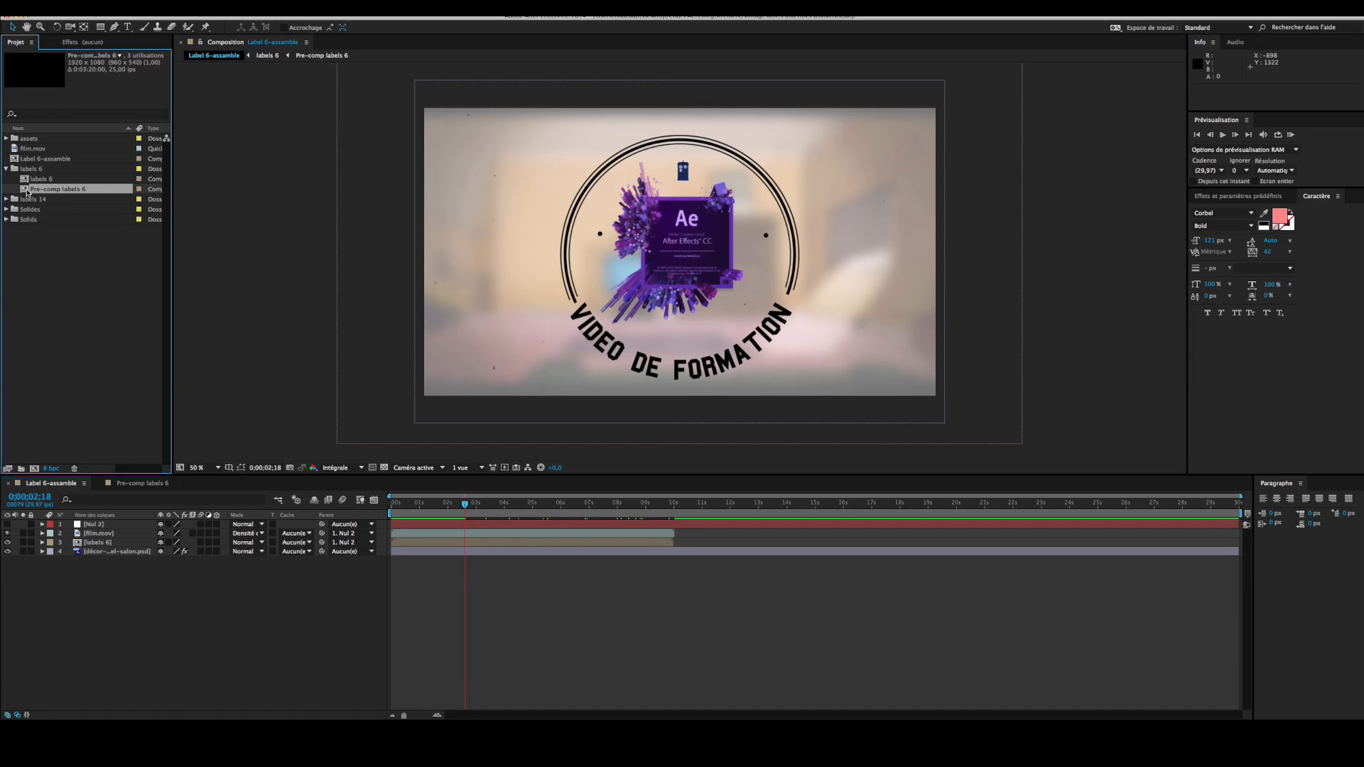
pyautogui.doubleClick(27, 191)
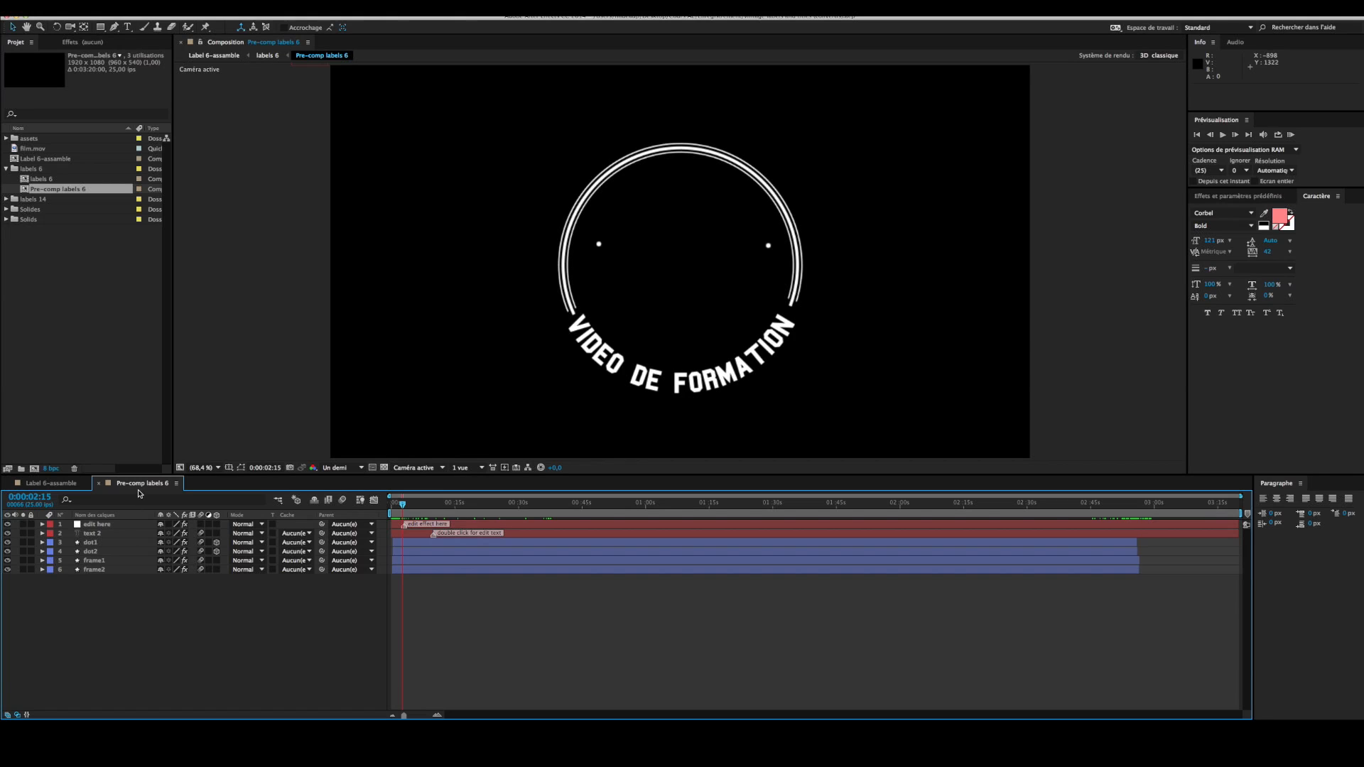
pyautogui.click(54, 486)
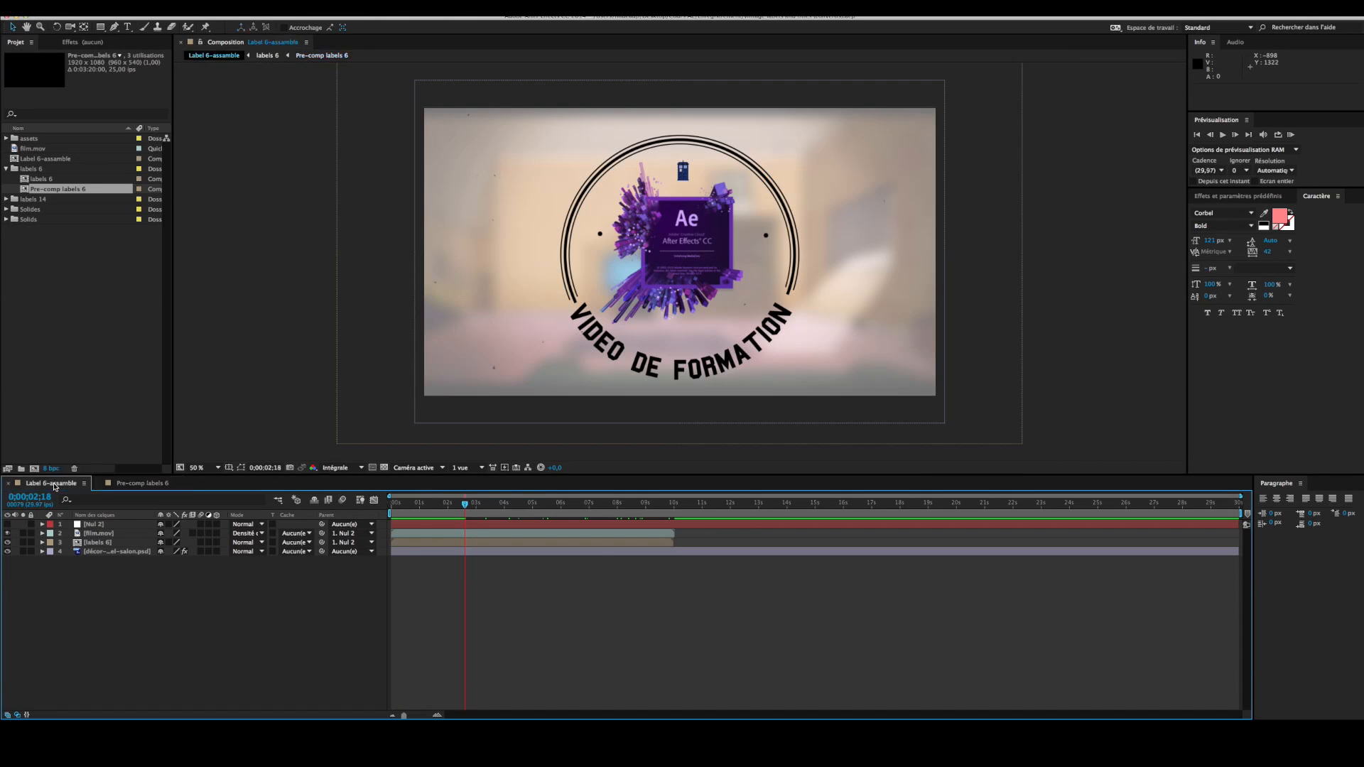
pyautogui.click(130, 488)
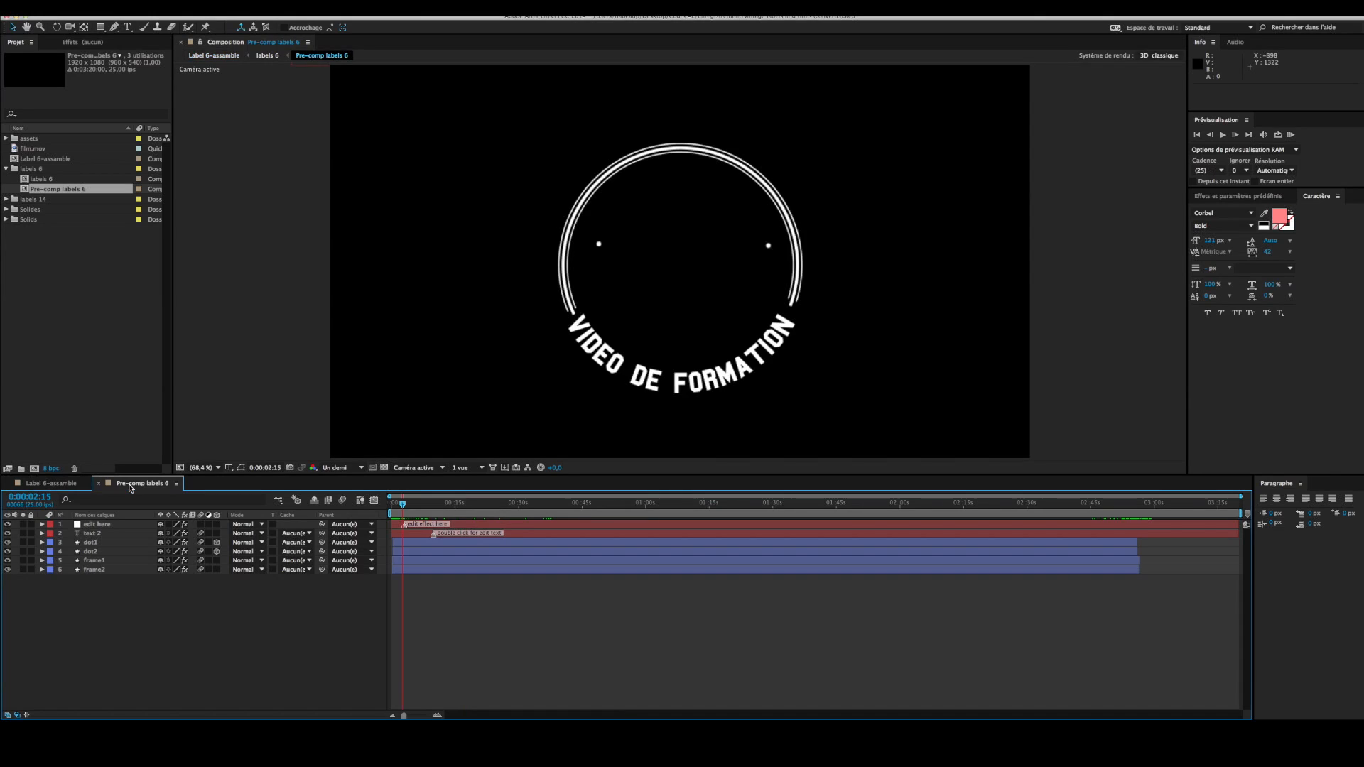
pyautogui.click(57, 486)
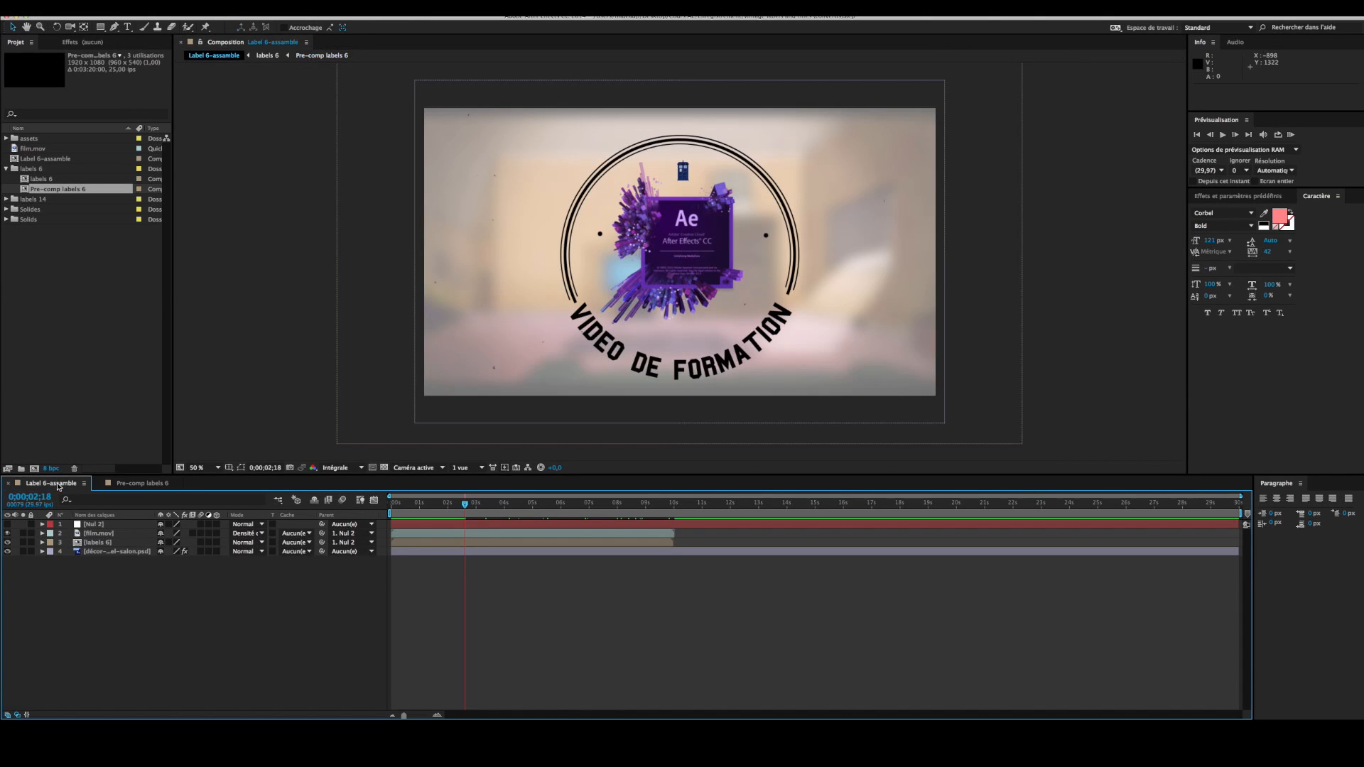
pyautogui.click(131, 487)
# Scrub through the Pre-comp labels 6 and Label 6-assamble timelines, finishing at the first frame of Pre-comp labels 6
pyautogui.moveTo(405, 509); pyautogui.dragTo(397, 509)
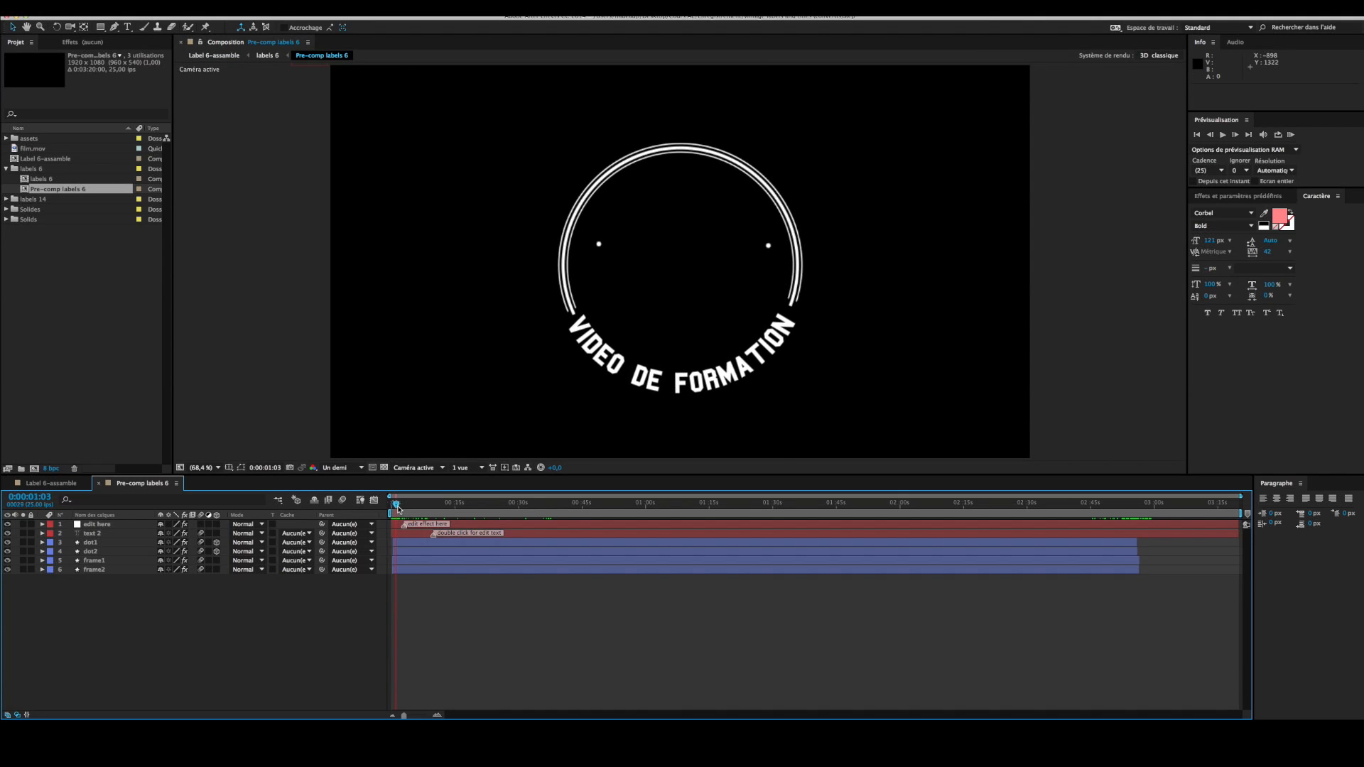
pyautogui.click(58, 486)
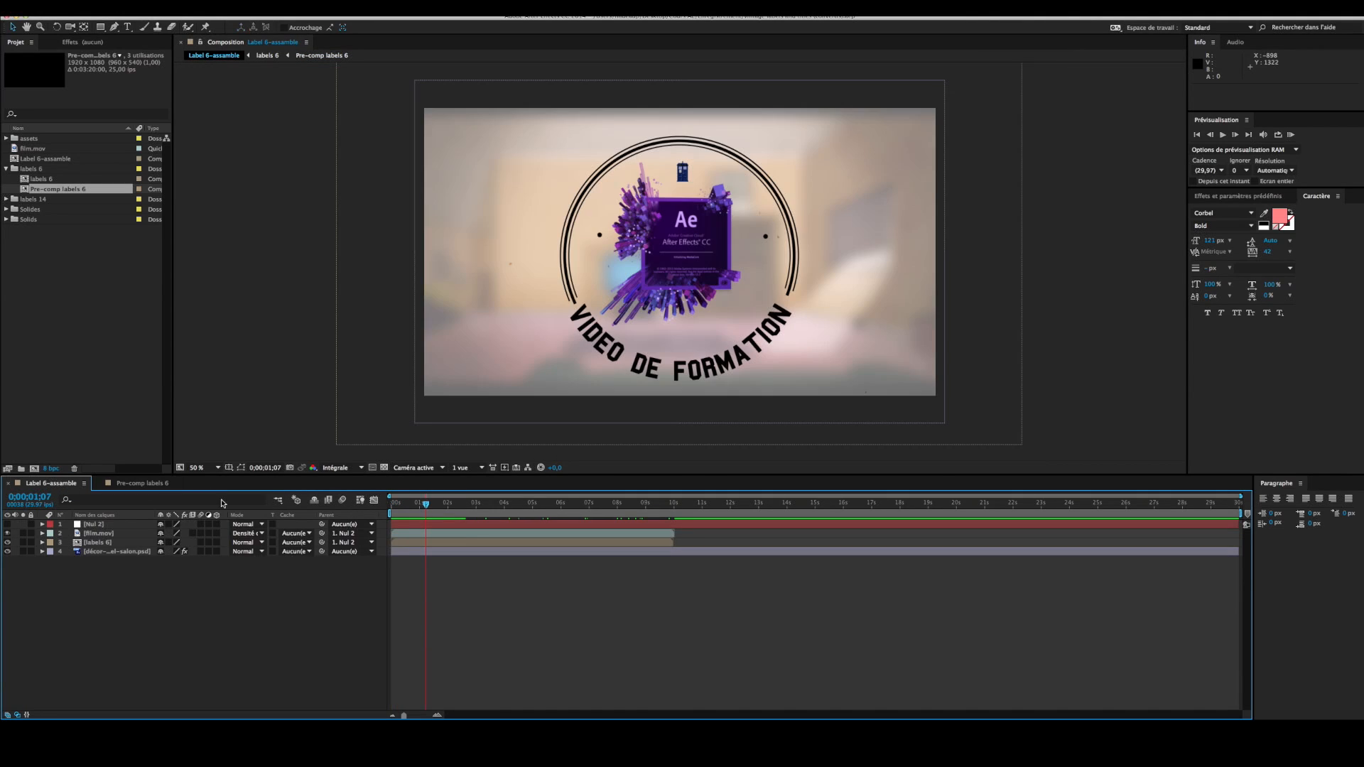
pyautogui.click(410, 506)
pyautogui.moveTo(409, 508)
pyautogui.mouseDown()
pyautogui.moveTo(398, 507)
pyautogui.moveTo(425, 507)
pyautogui.mouseUp()
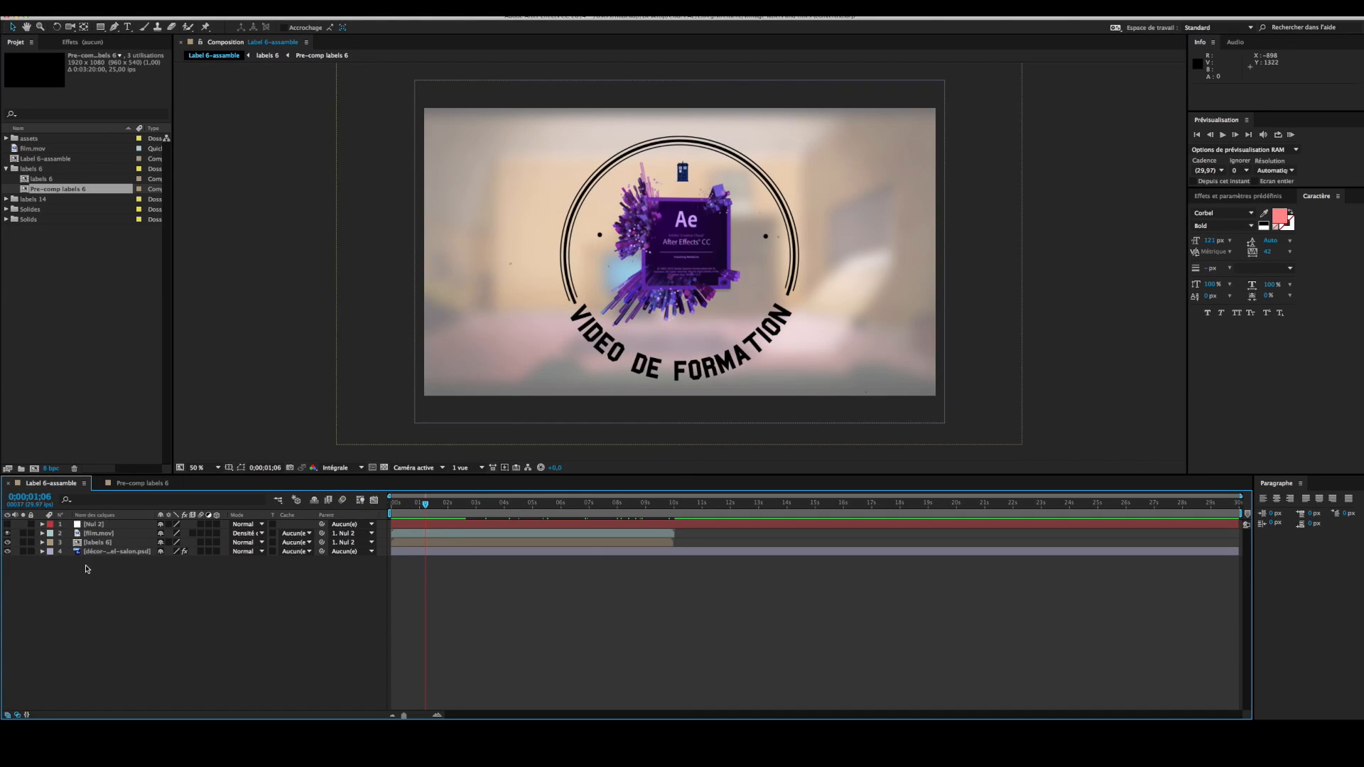
pyautogui.click(131, 486)
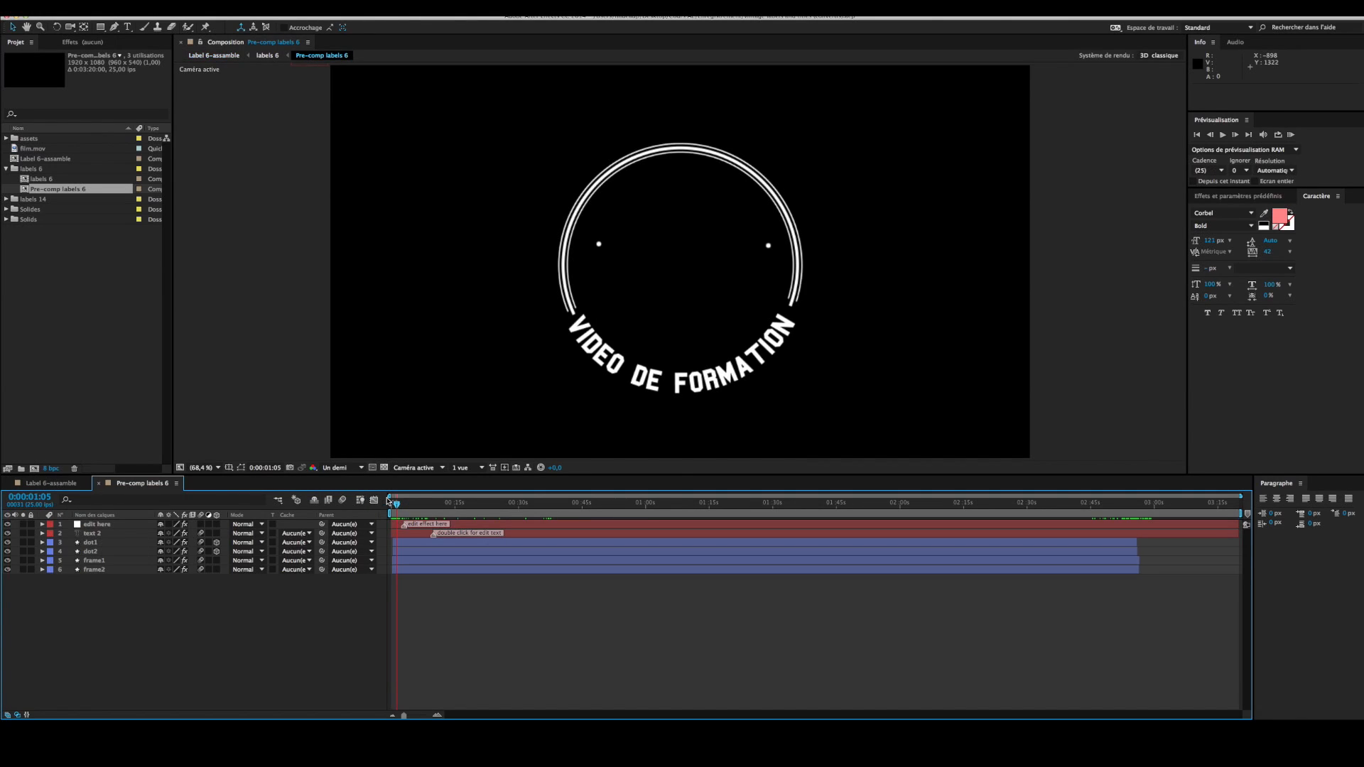
pyautogui.moveTo(396, 507)
pyautogui.mouseDown()
pyautogui.moveTo(489, 508)
pyautogui.moveTo(390, 511)
pyautogui.mouseUp()
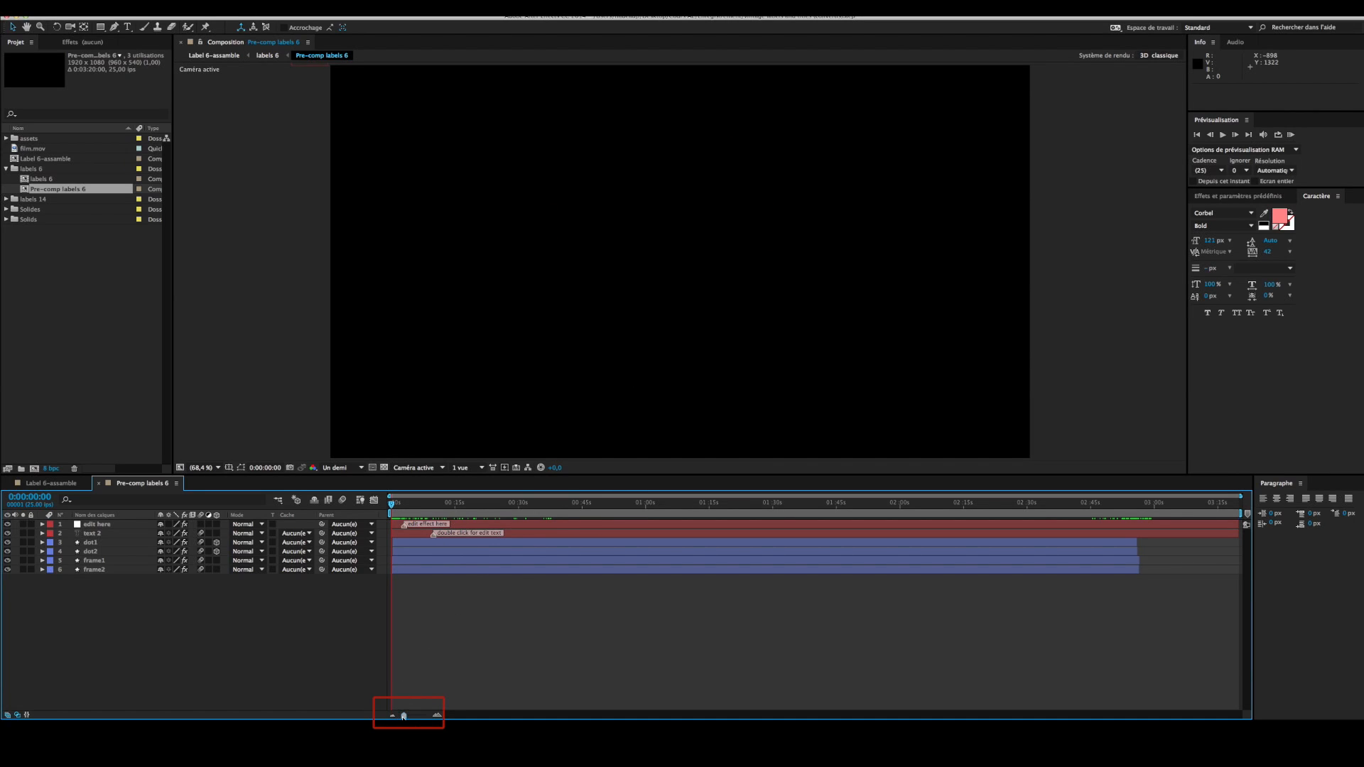
# Zoom the Pre-comp labels 6 timeline in around its first frames and back out to the full duration
pyautogui.moveTo(404, 716); pyautogui.dragTo(423, 715)
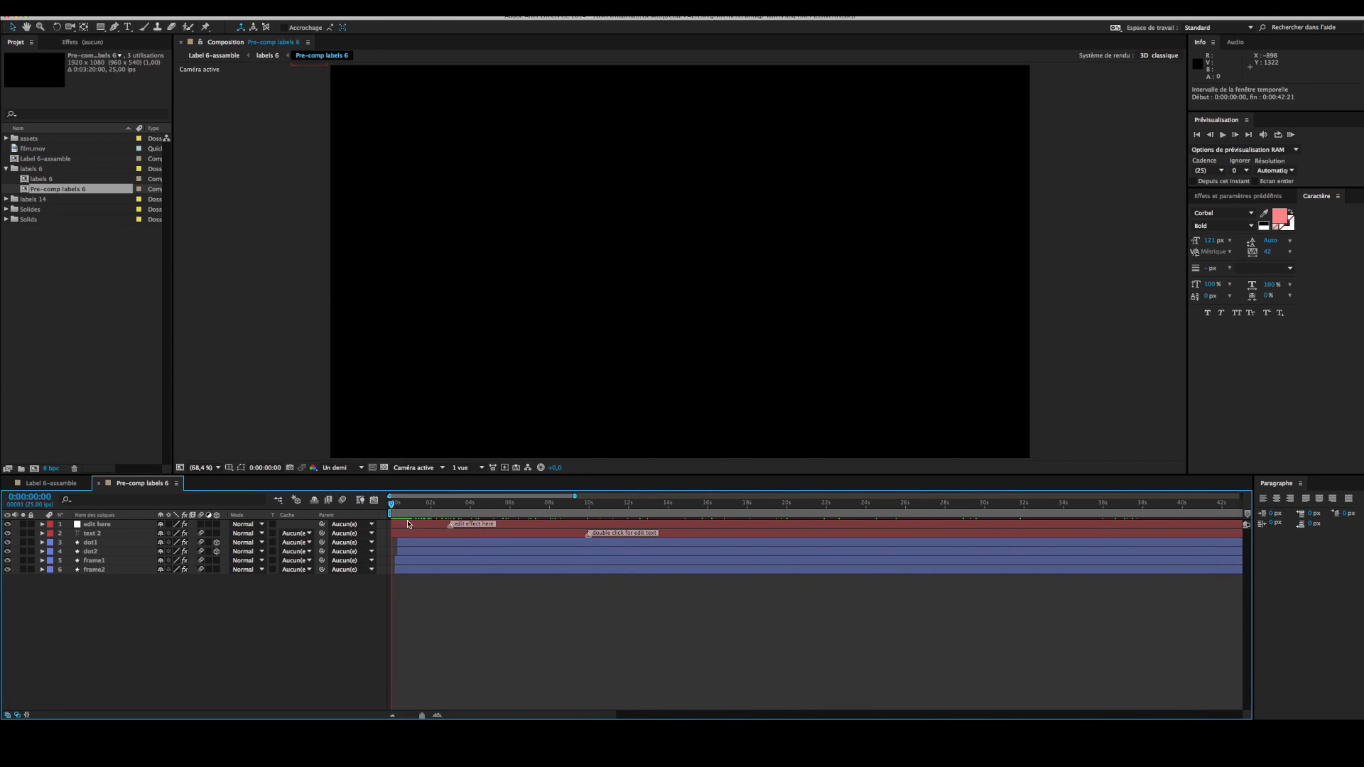
pyautogui.moveTo(395, 506)
pyautogui.mouseDown()
pyautogui.moveTo(446, 505)
pyautogui.moveTo(392, 505)
pyautogui.mouseUp()
pyautogui.moveTo(422, 715); pyautogui.dragTo(403, 716)
# In Pre-comp labels 6, extend the ends of the dot1, dot2, frame1 and frame2 layers slightly past three minutes, leaving the playhead at 0:02:59:13
pyautogui.moveTo(409, 520); pyautogui.dragTo(689, 509)
pyautogui.click(677, 545)
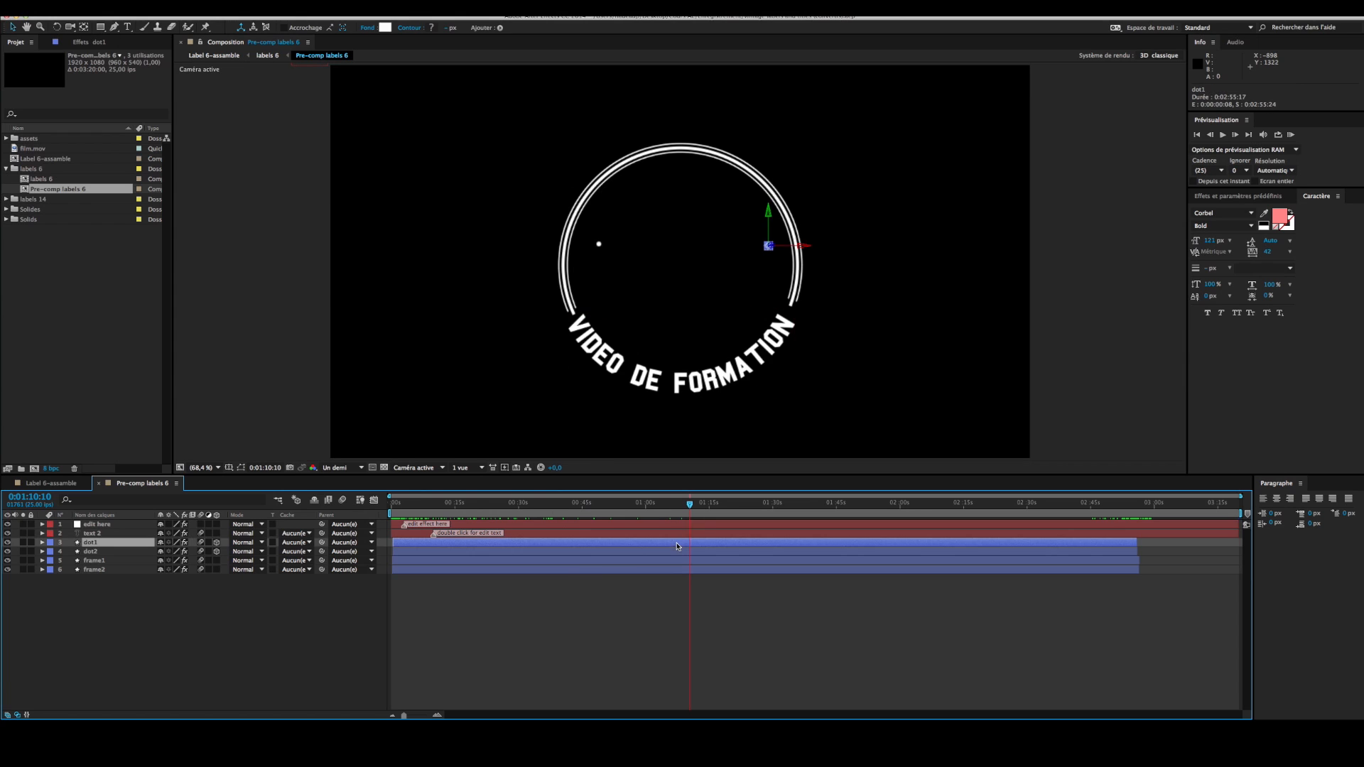
pyautogui.click(678, 552)
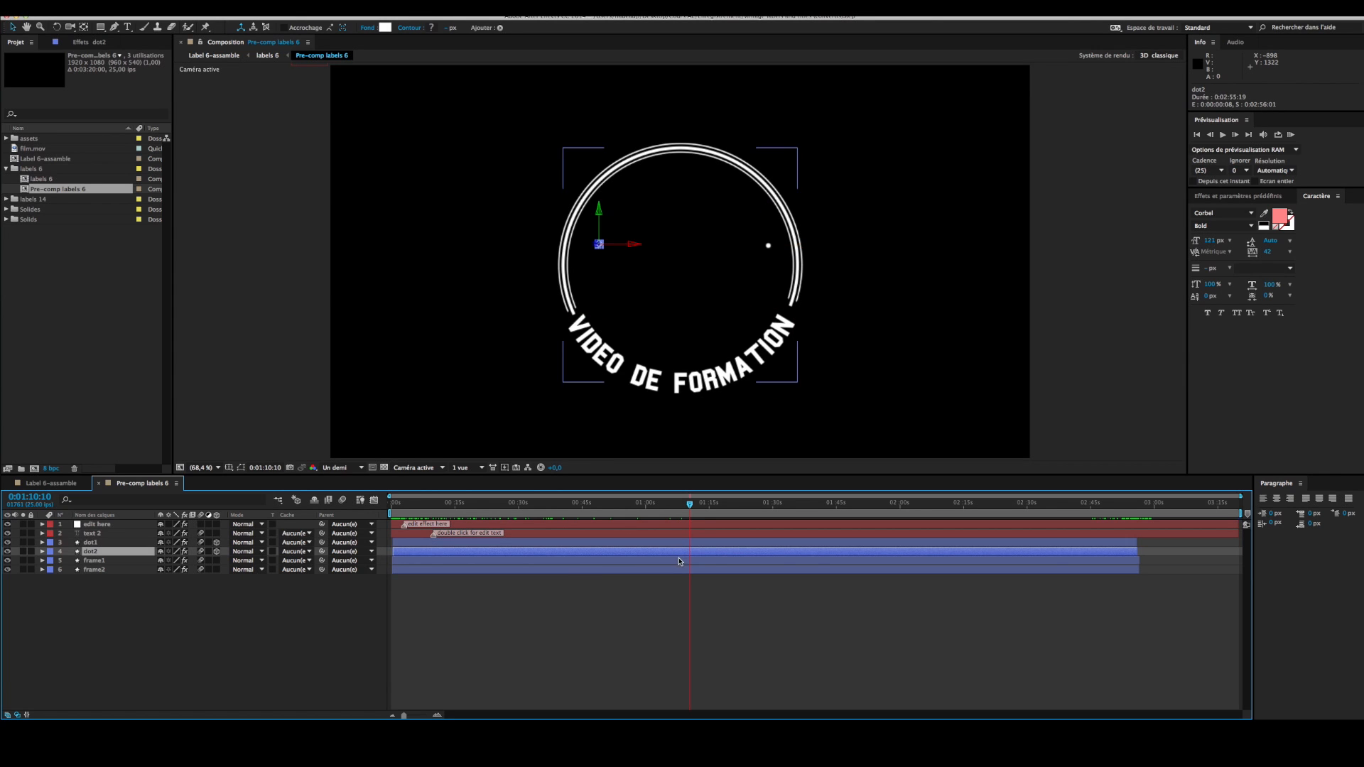
pyautogui.click(678, 561)
pyautogui.moveTo(690, 505); pyautogui.dragTo(1164, 570)
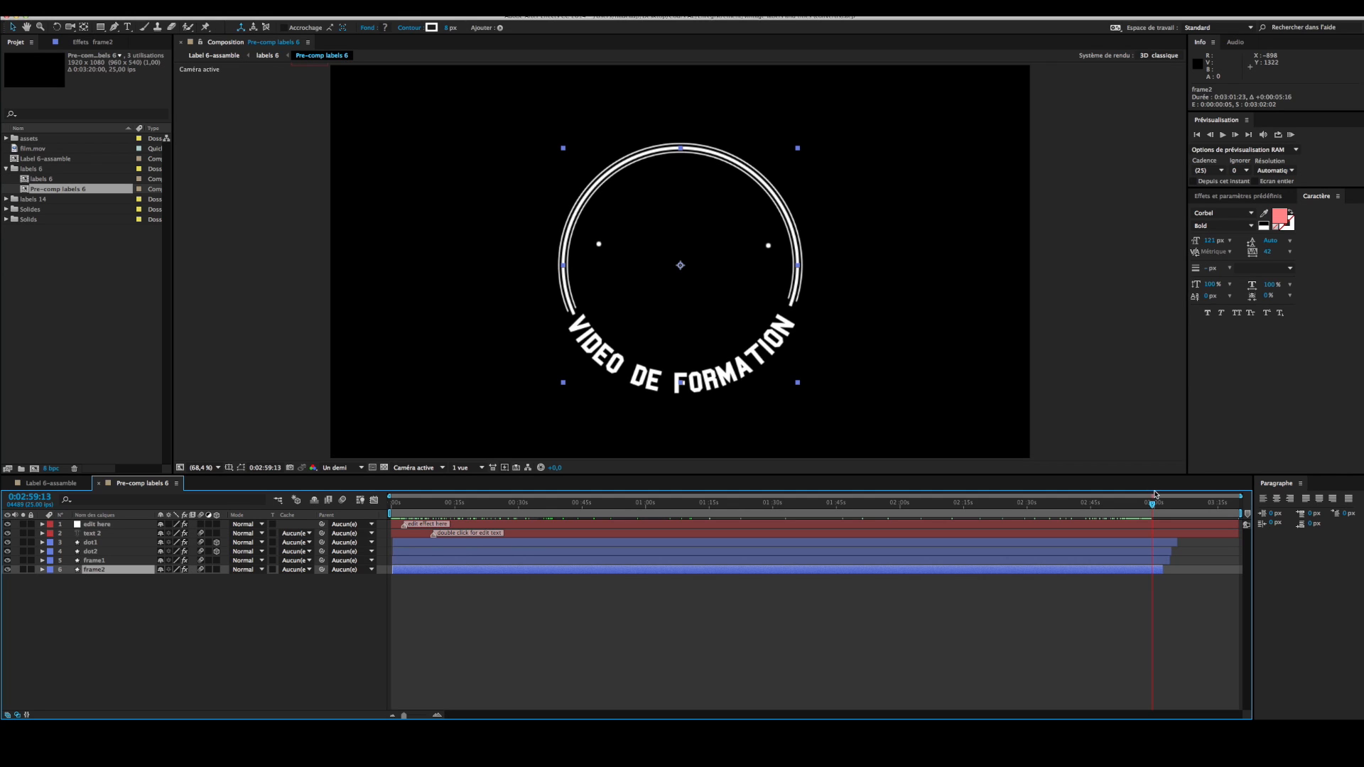
pyautogui.click(662, 648)
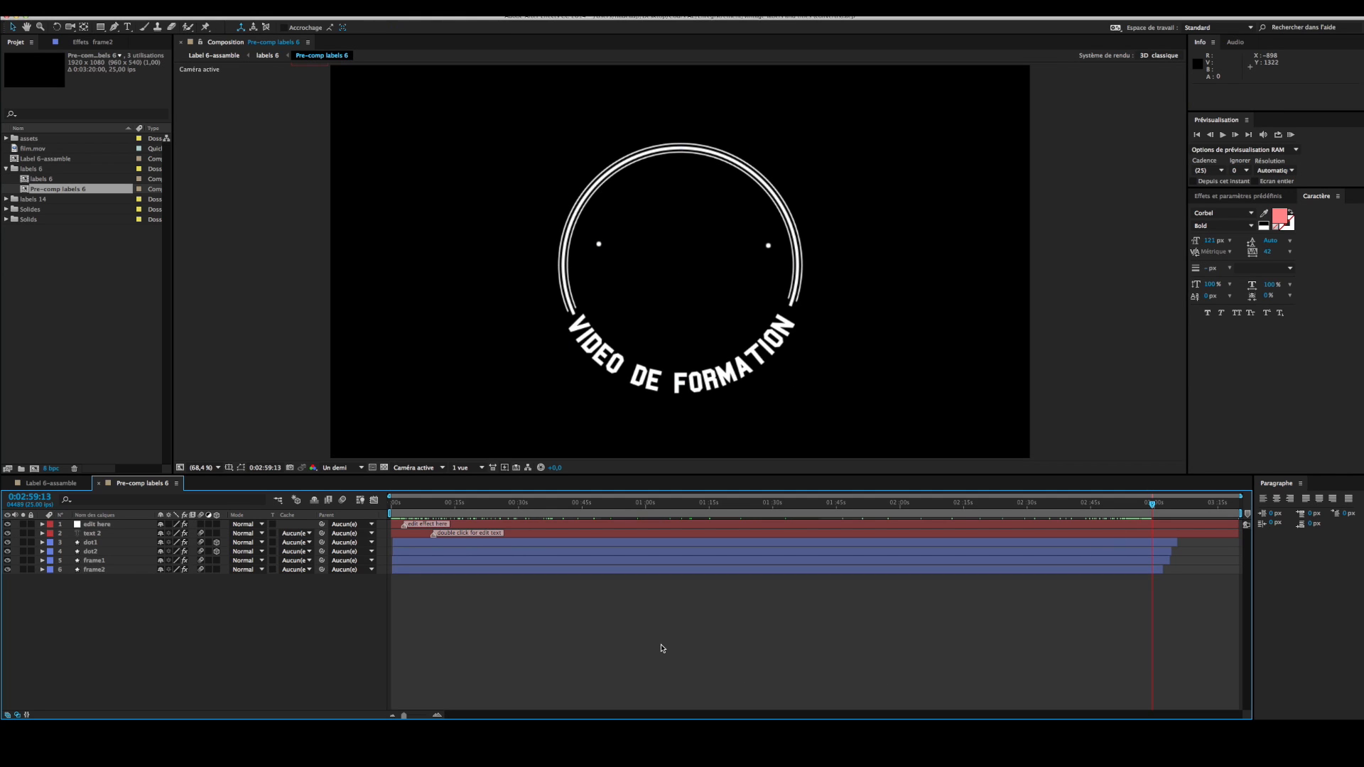
# Switch to the Label 6-assamble composition and scrub its timeline to 0;00;01;07
pyautogui.click(49, 486)
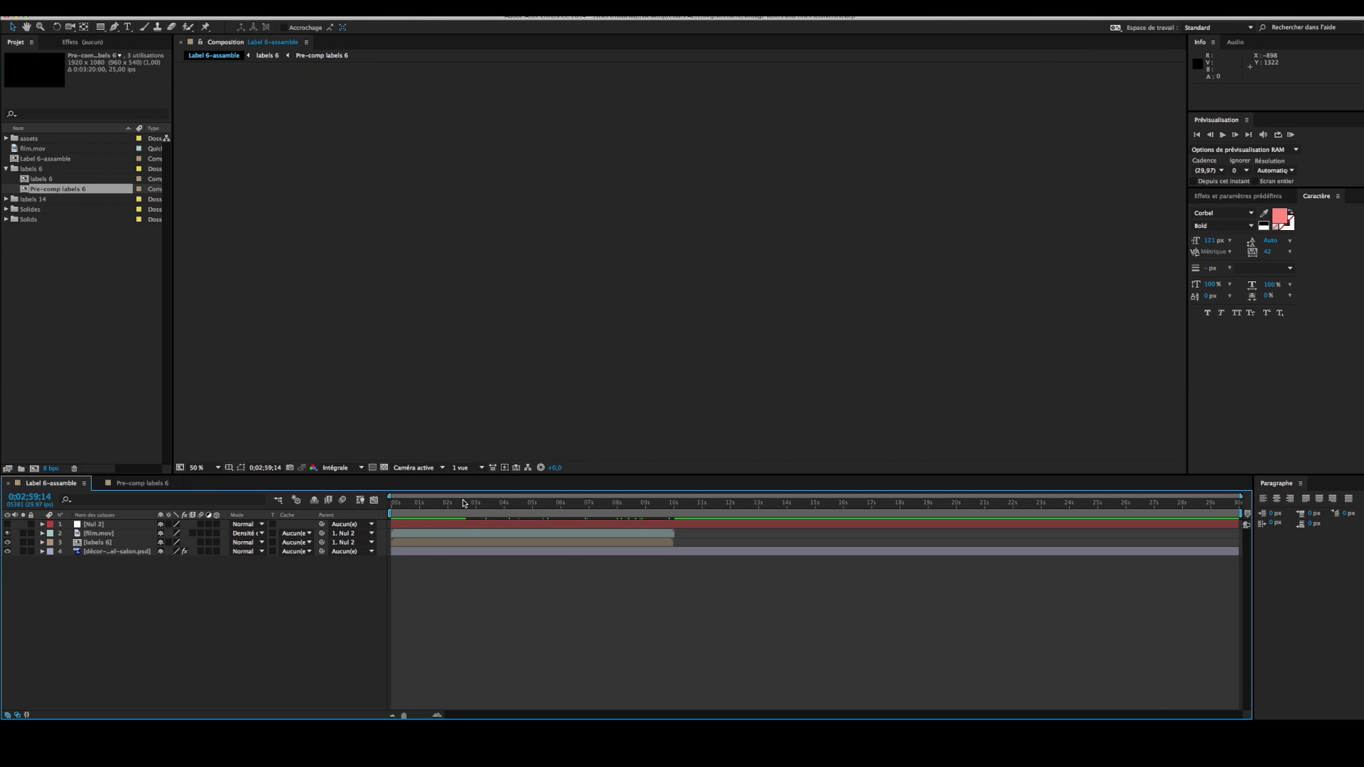
pyautogui.moveTo(463, 504); pyautogui.dragTo(425, 504)
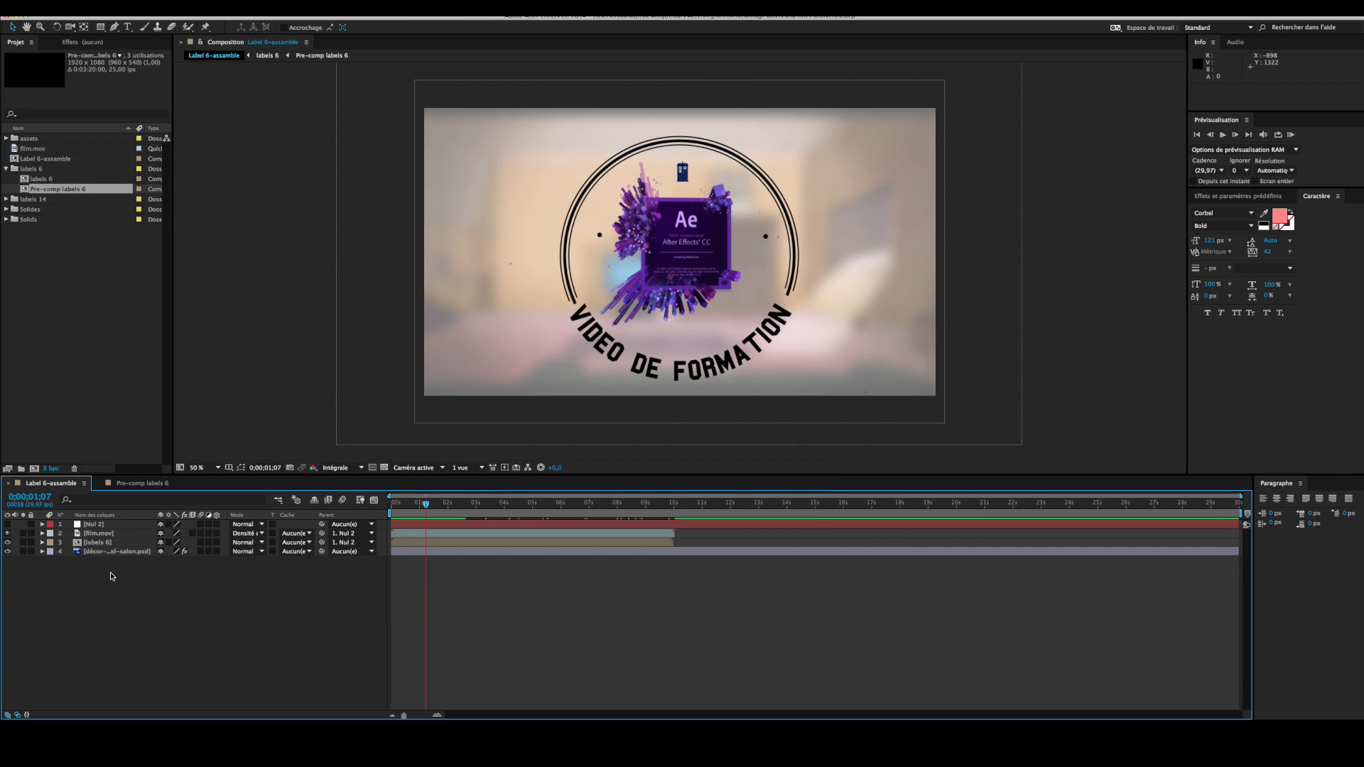
# Move the décor-marcel-salon.psd layer to the top of the layer stack and return it to the bottom
pyautogui.click(108, 554)
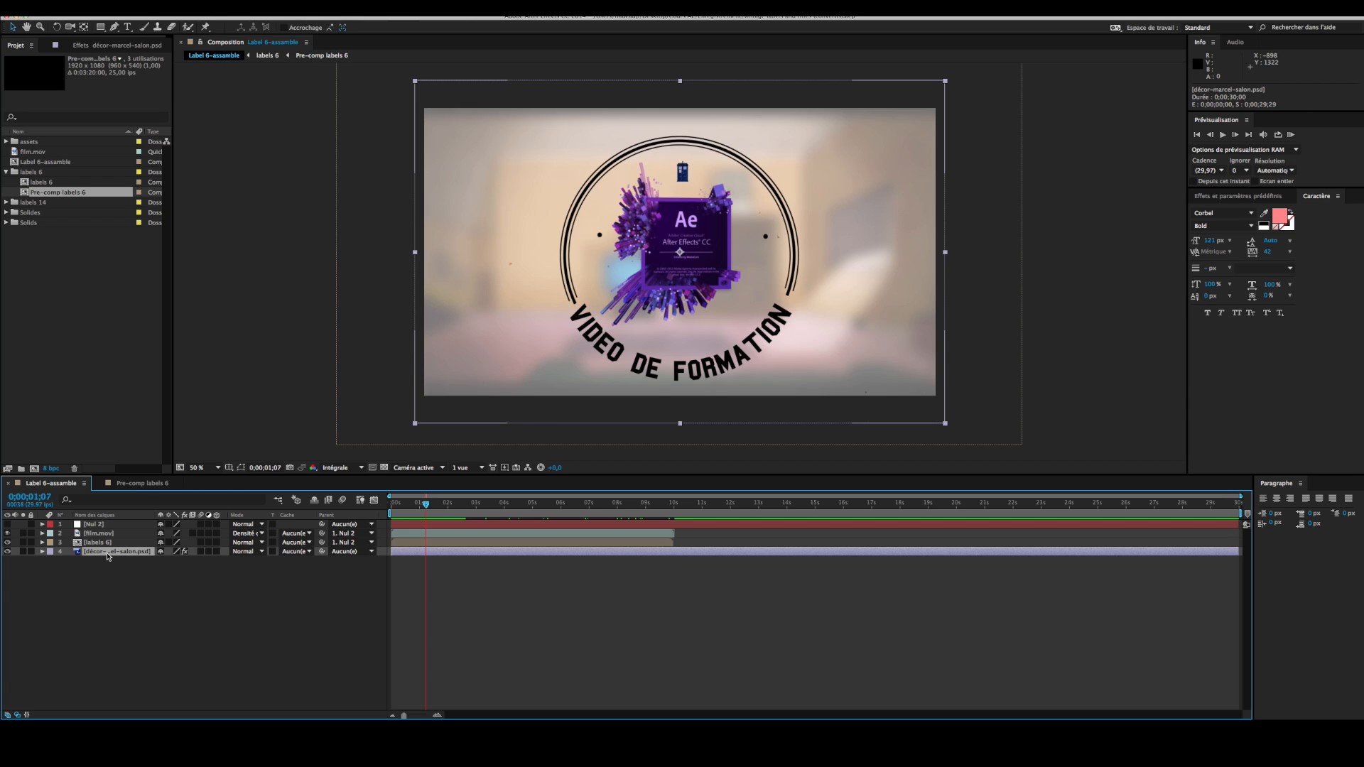
pyautogui.moveTo(109, 556); pyautogui.dragTo(111, 525)
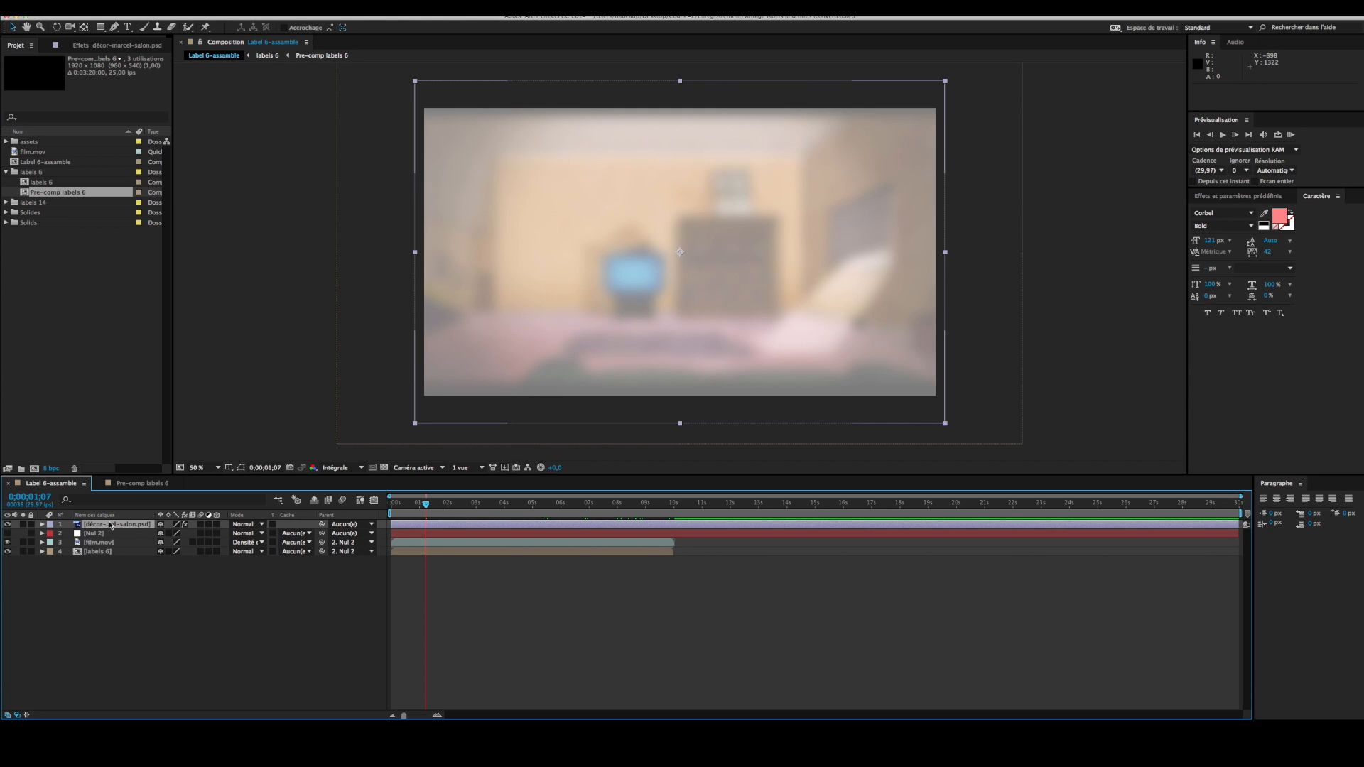
pyautogui.moveTo(115, 526); pyautogui.dragTo(113, 560)
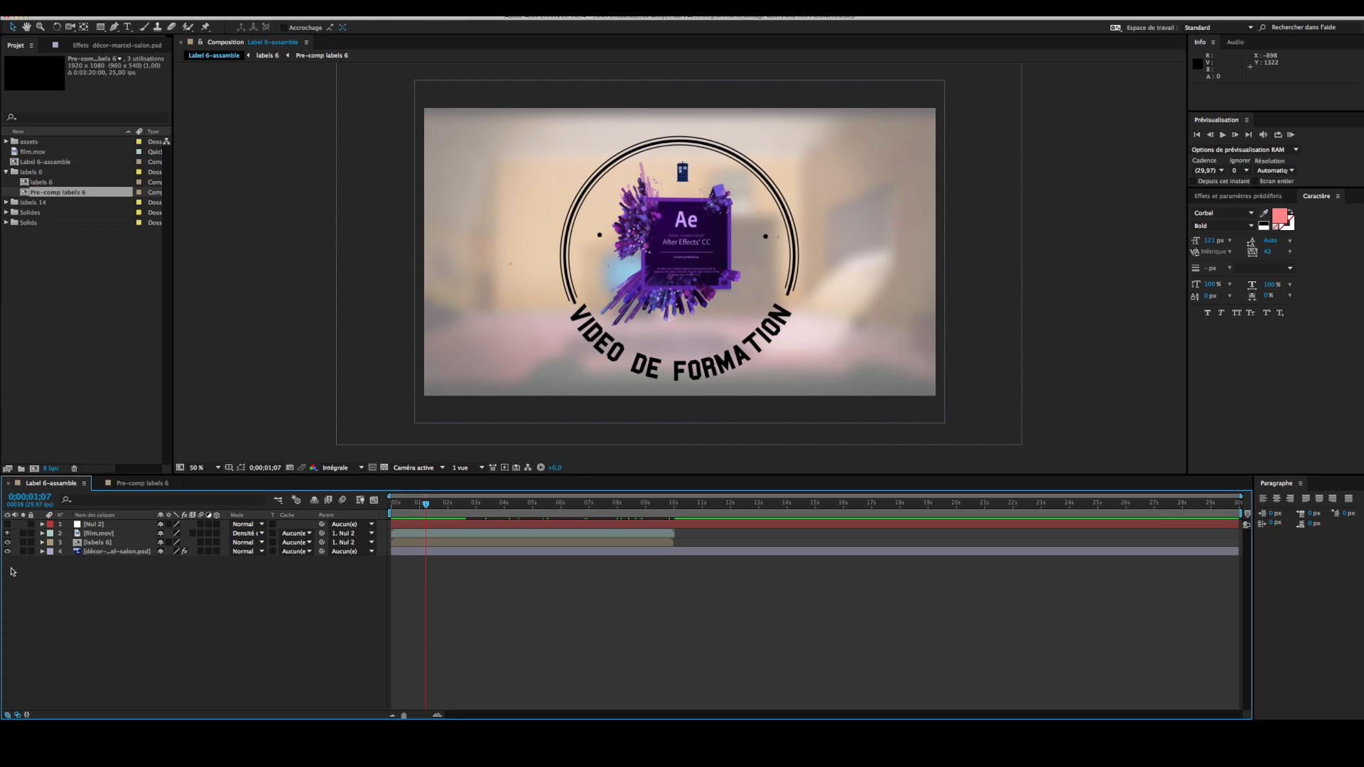
# Hide and reshow the labels 6 layer, and hide the décor-marcel-salon.psd background while scrubbing to 0;00;00;28 before showing it again
pyautogui.click(8, 542)
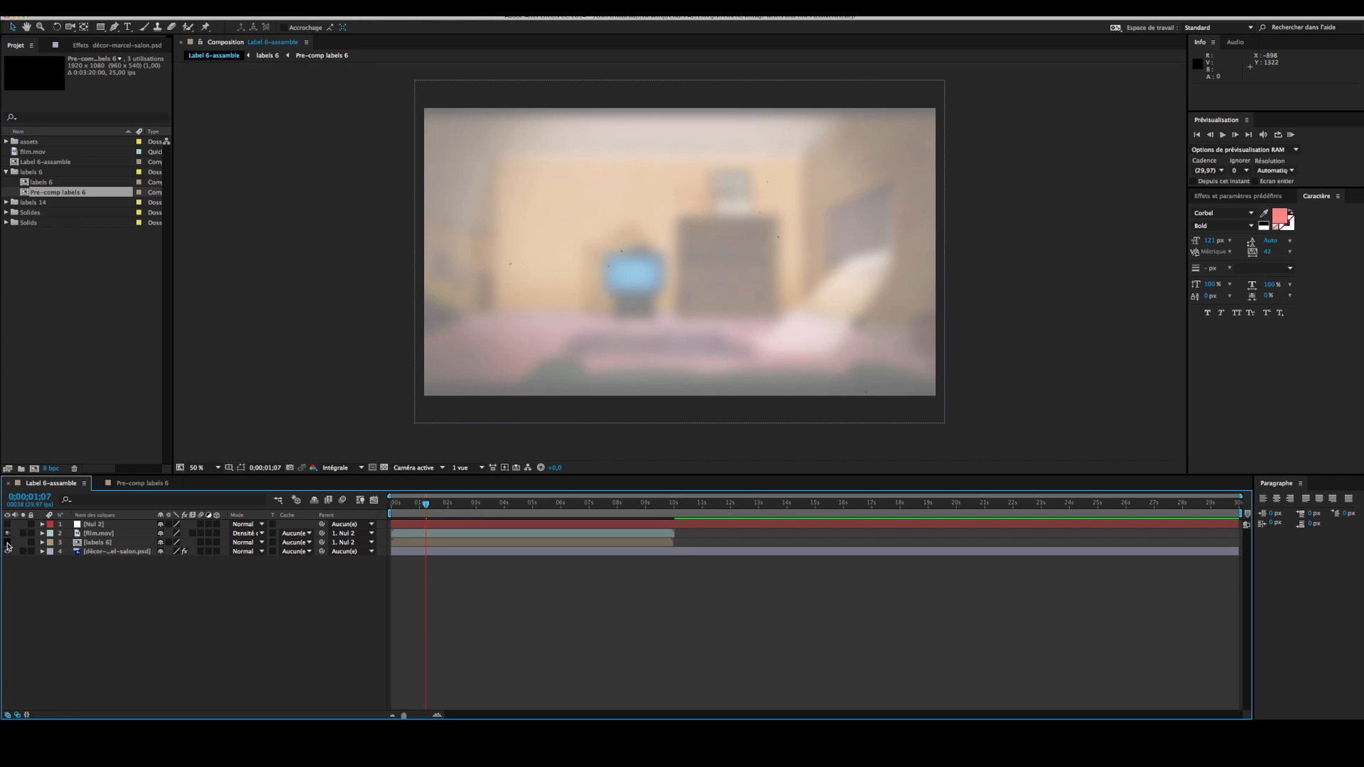
pyautogui.click(7, 543)
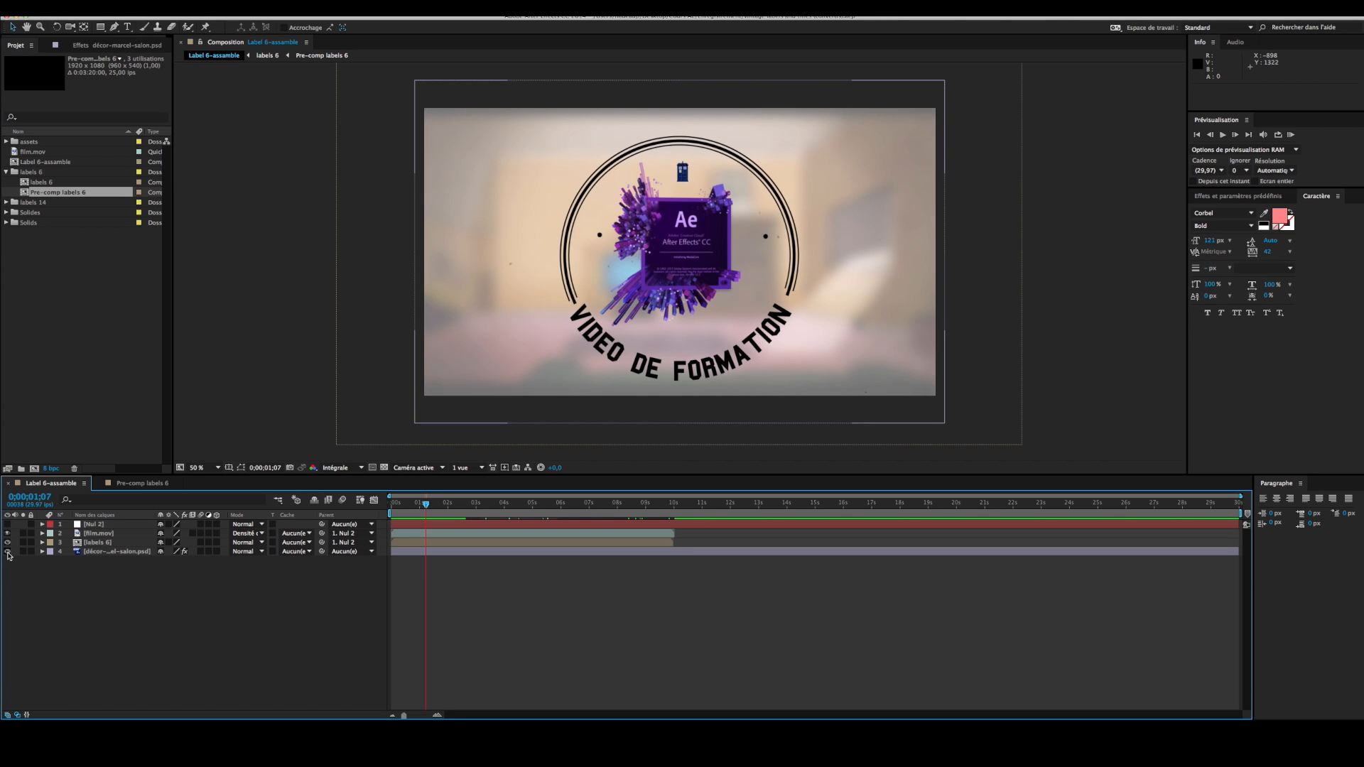
pyautogui.click(8, 552)
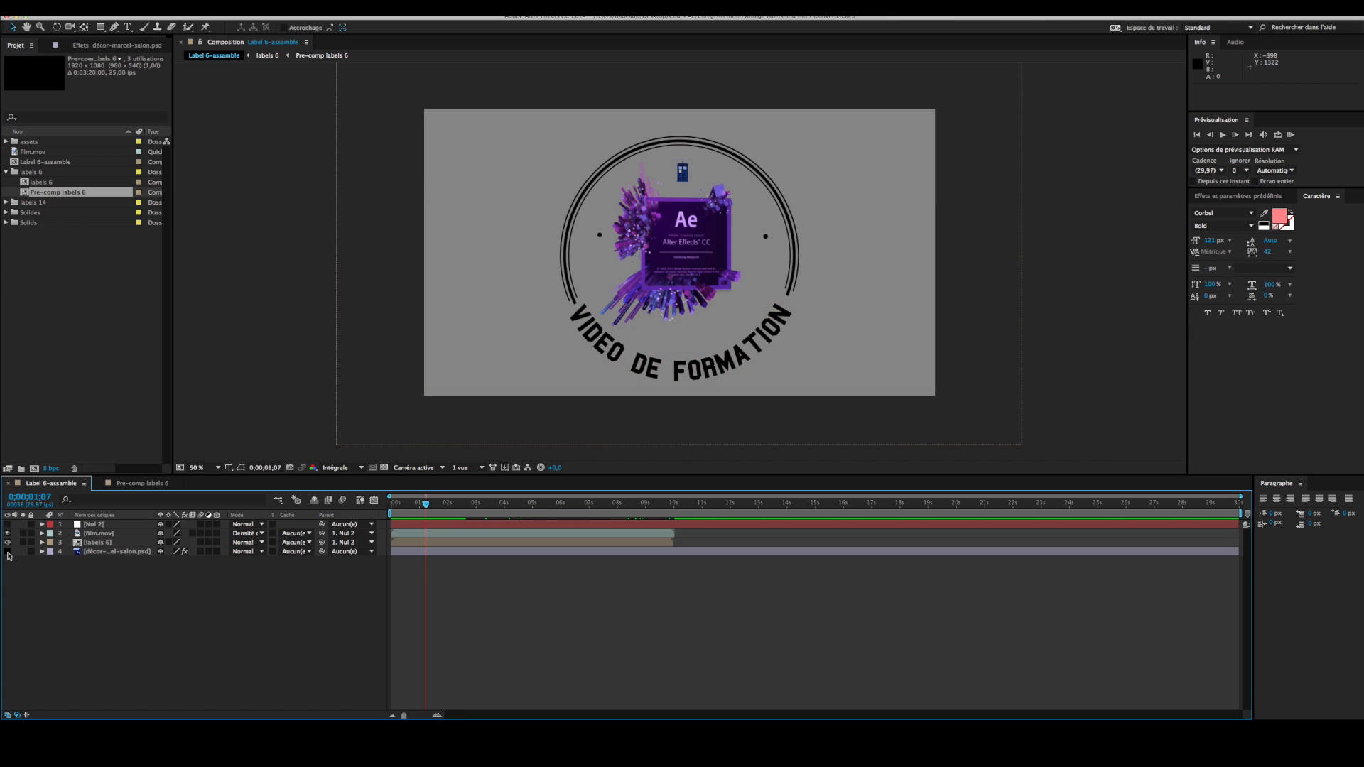
pyautogui.click(409, 506)
pyautogui.moveTo(409, 506)
pyautogui.mouseDown()
pyautogui.moveTo(398, 505)
pyautogui.moveTo(417, 508)
pyautogui.mouseUp()
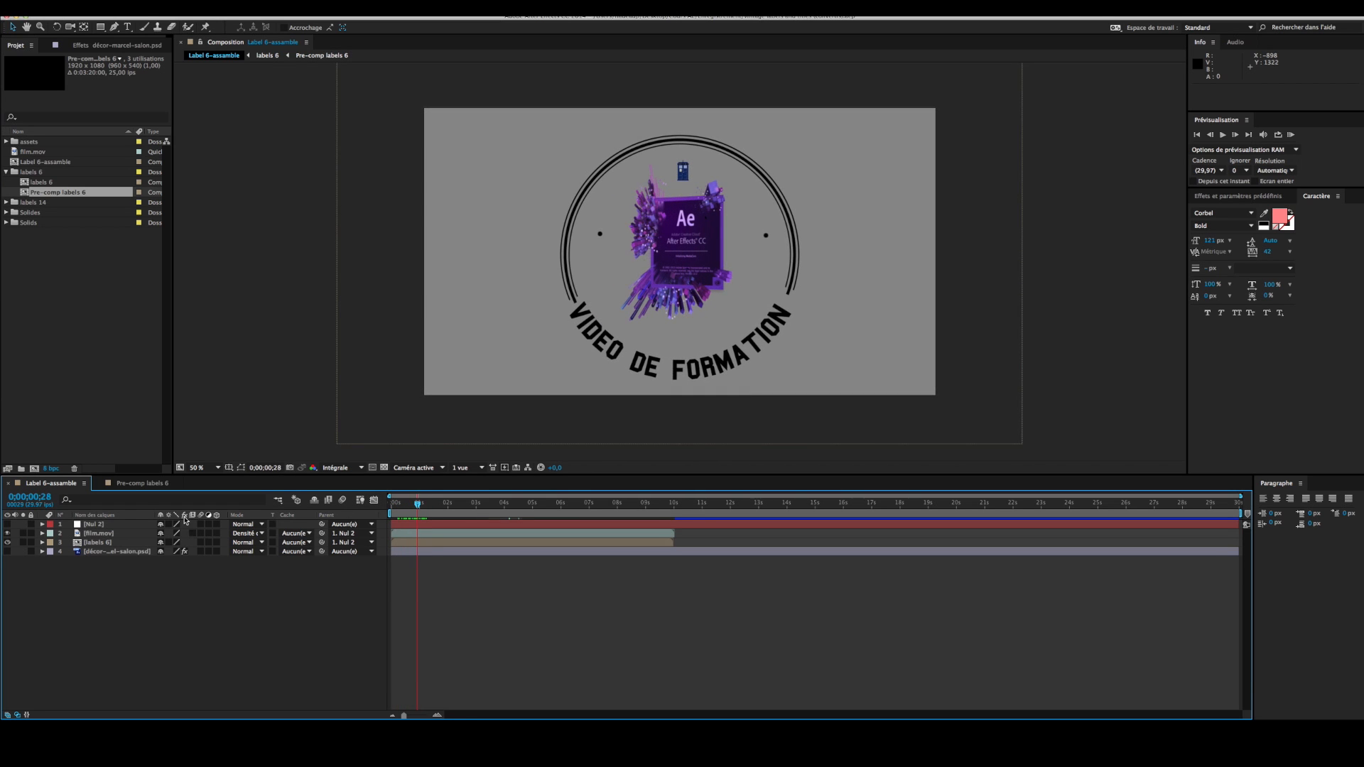
pyautogui.click(7, 552)
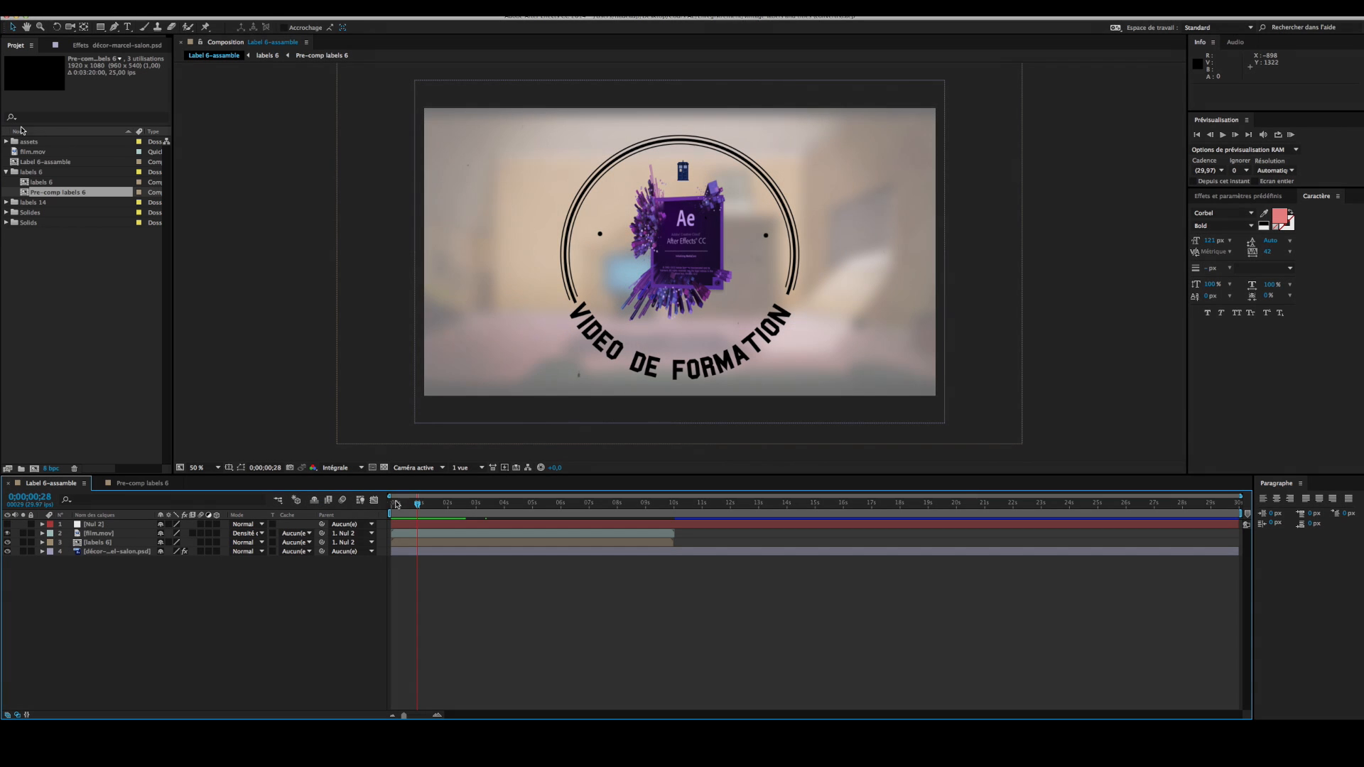
# Move the playhead to 0;00;01;16 and switch to Pre-comp labels 6 and back to Label 6-assamble
pyautogui.click(435, 506)
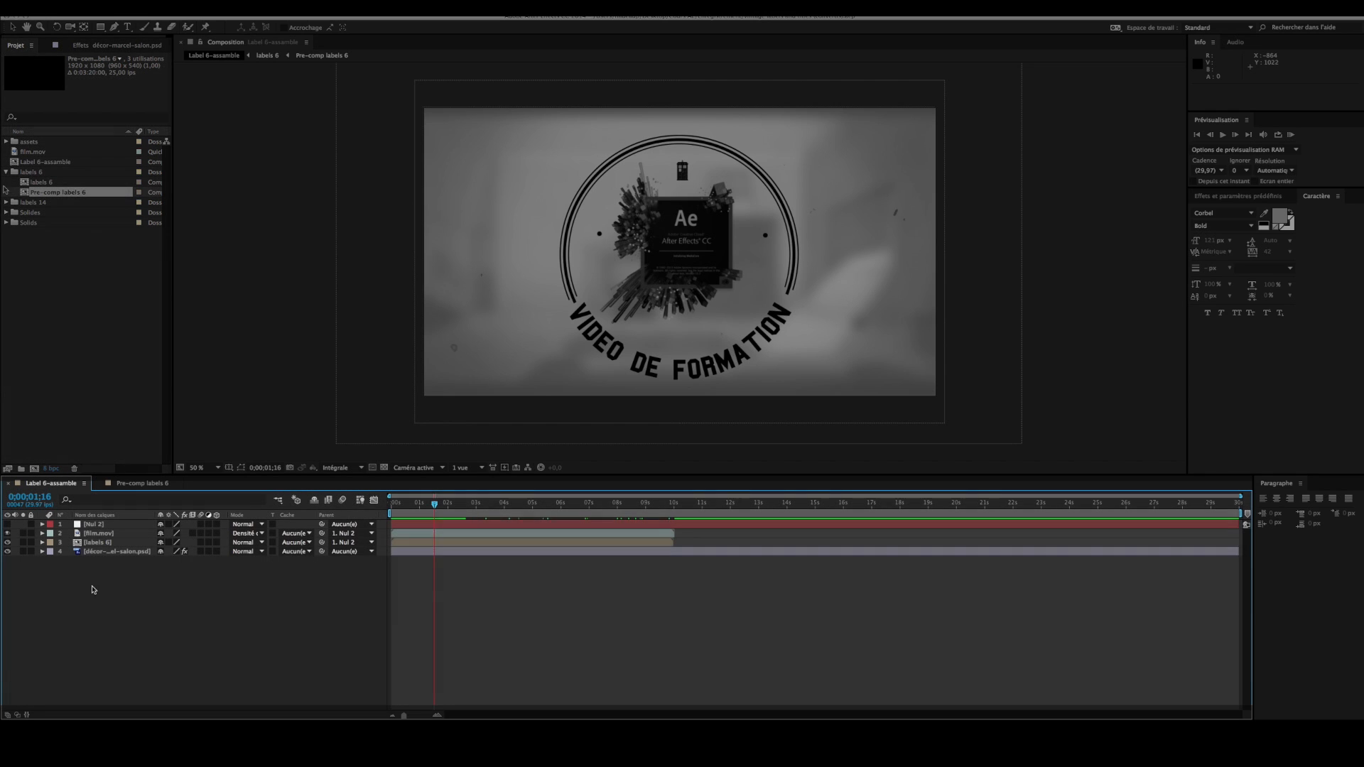
pyautogui.click(163, 483)
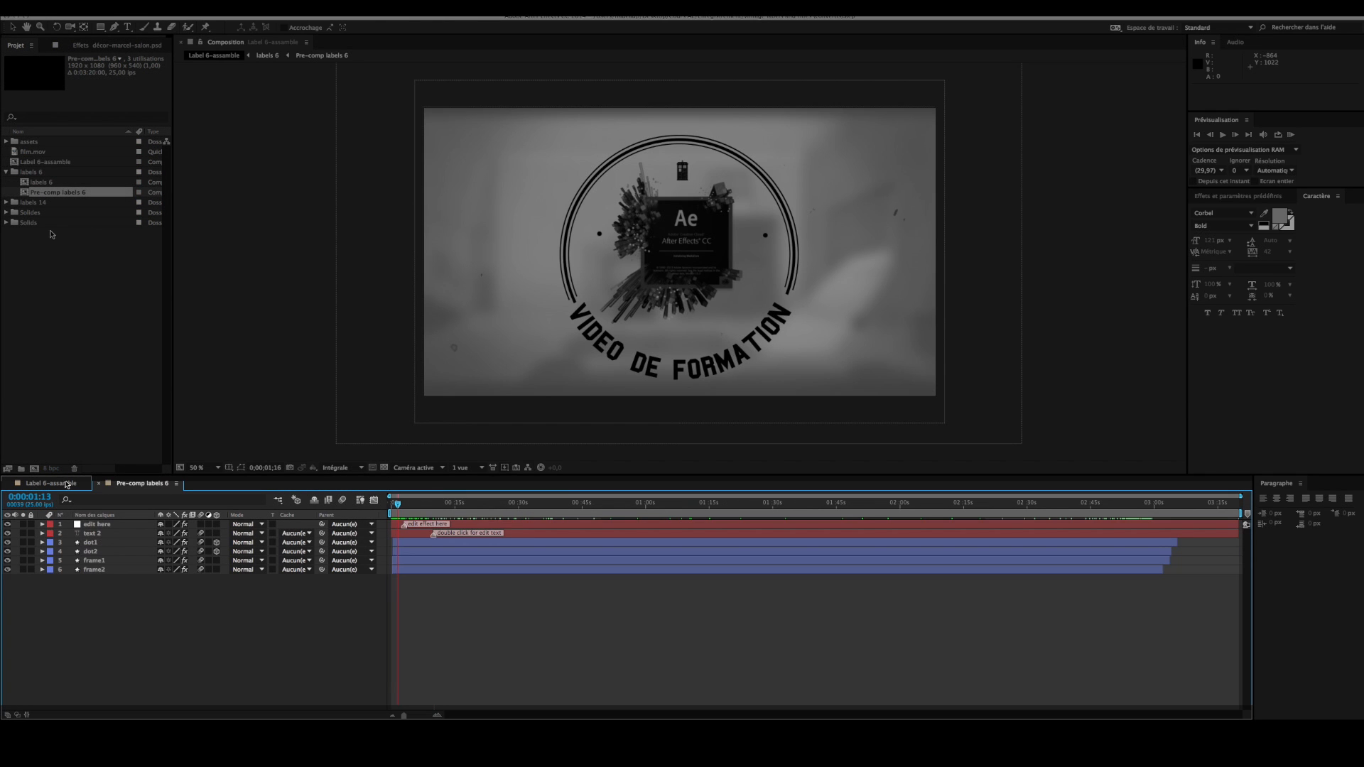
pyautogui.click(65, 484)
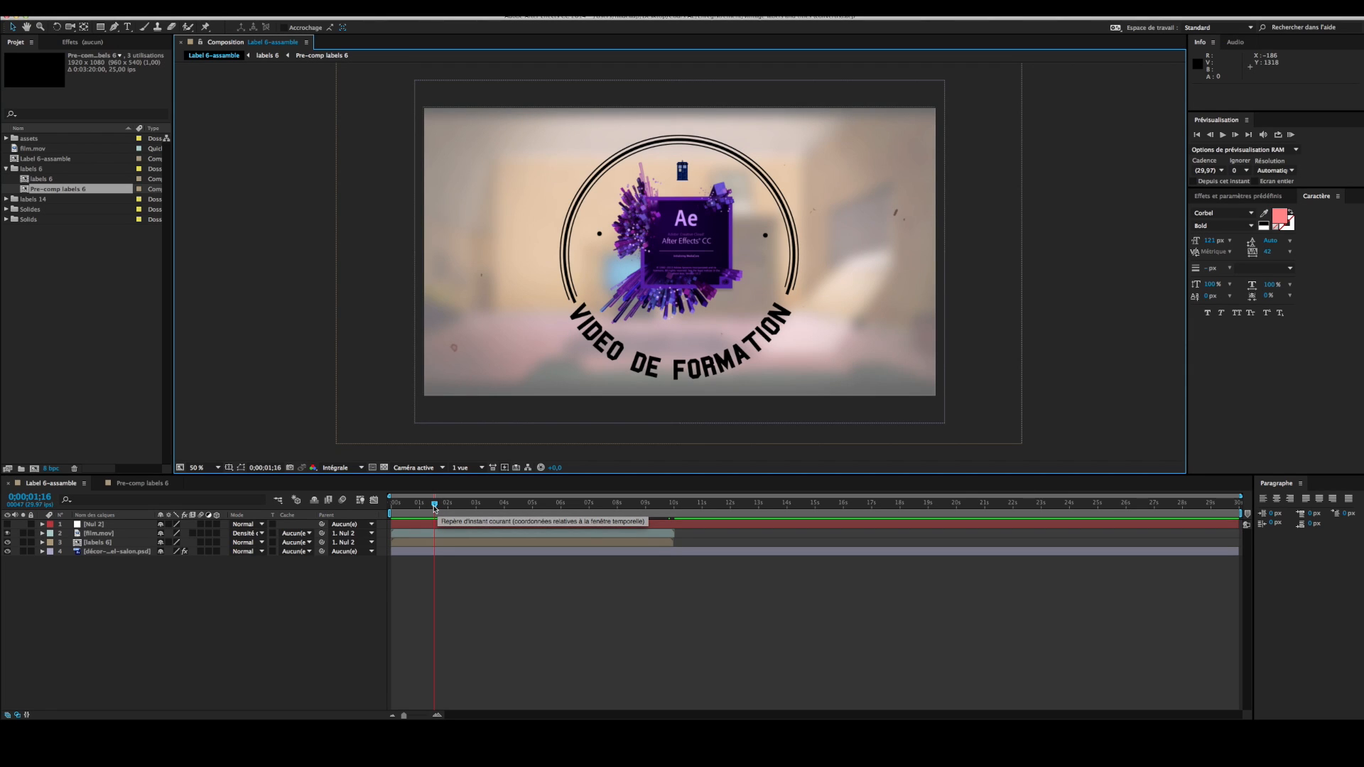
# Examine the effects and presets categories, expanding Correction colorimétrique to view its effects and collapsing it again
pyautogui.click(1245, 197)
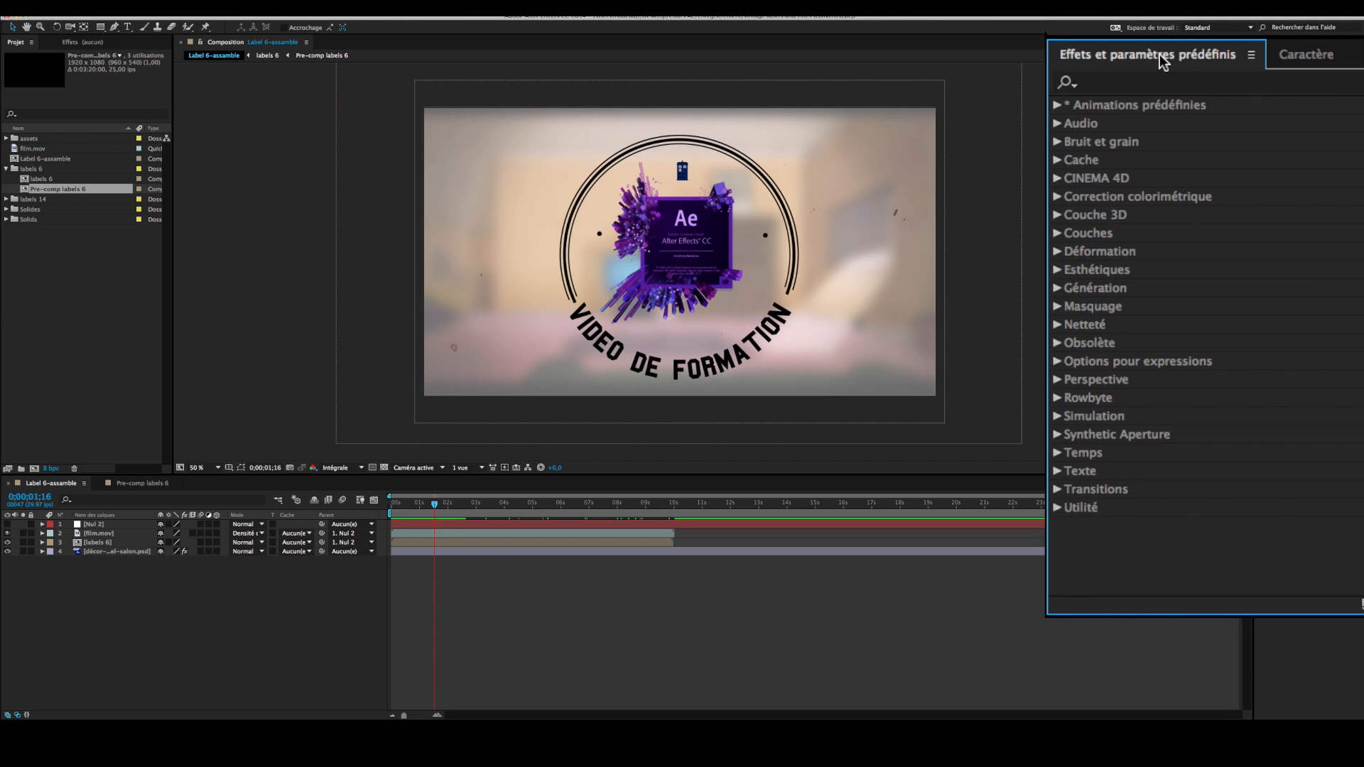
pyautogui.click(1057, 198)
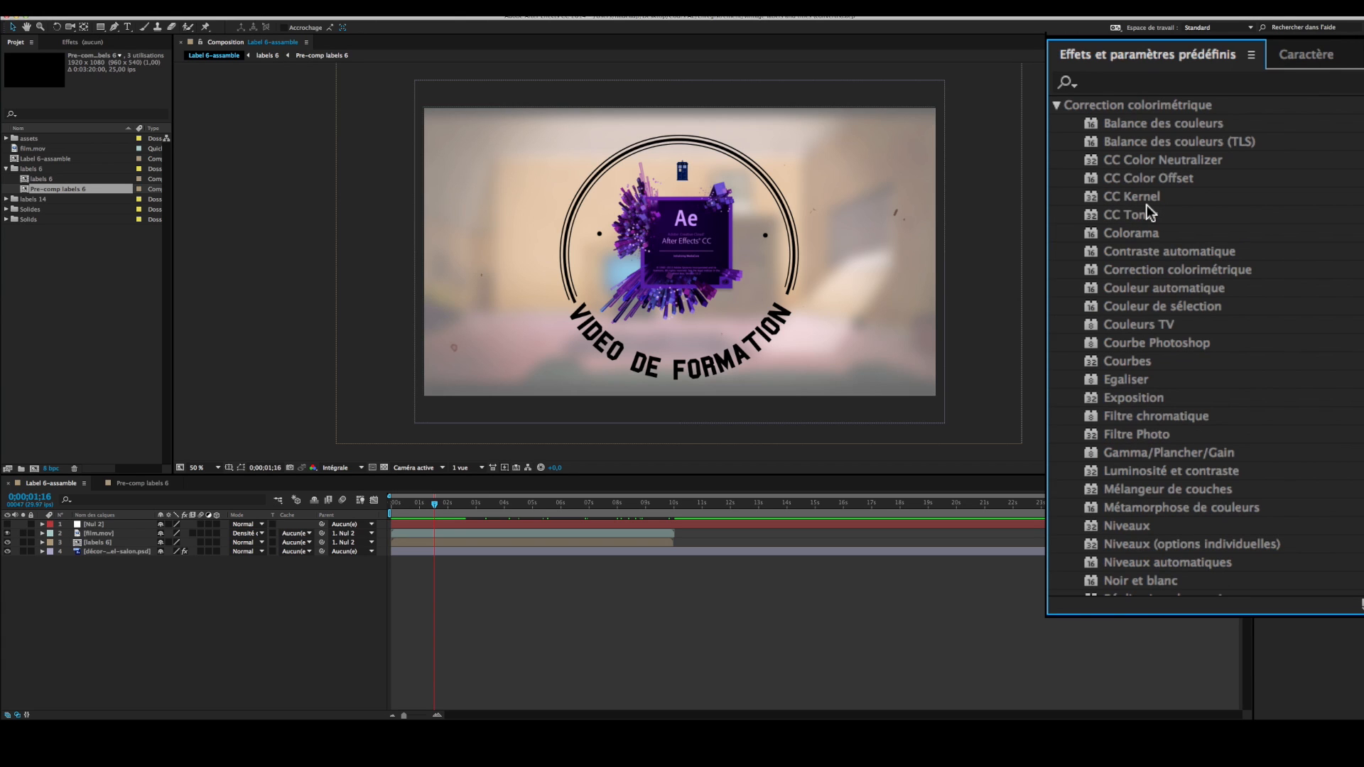
pyautogui.scroll(3, 1146, 205)
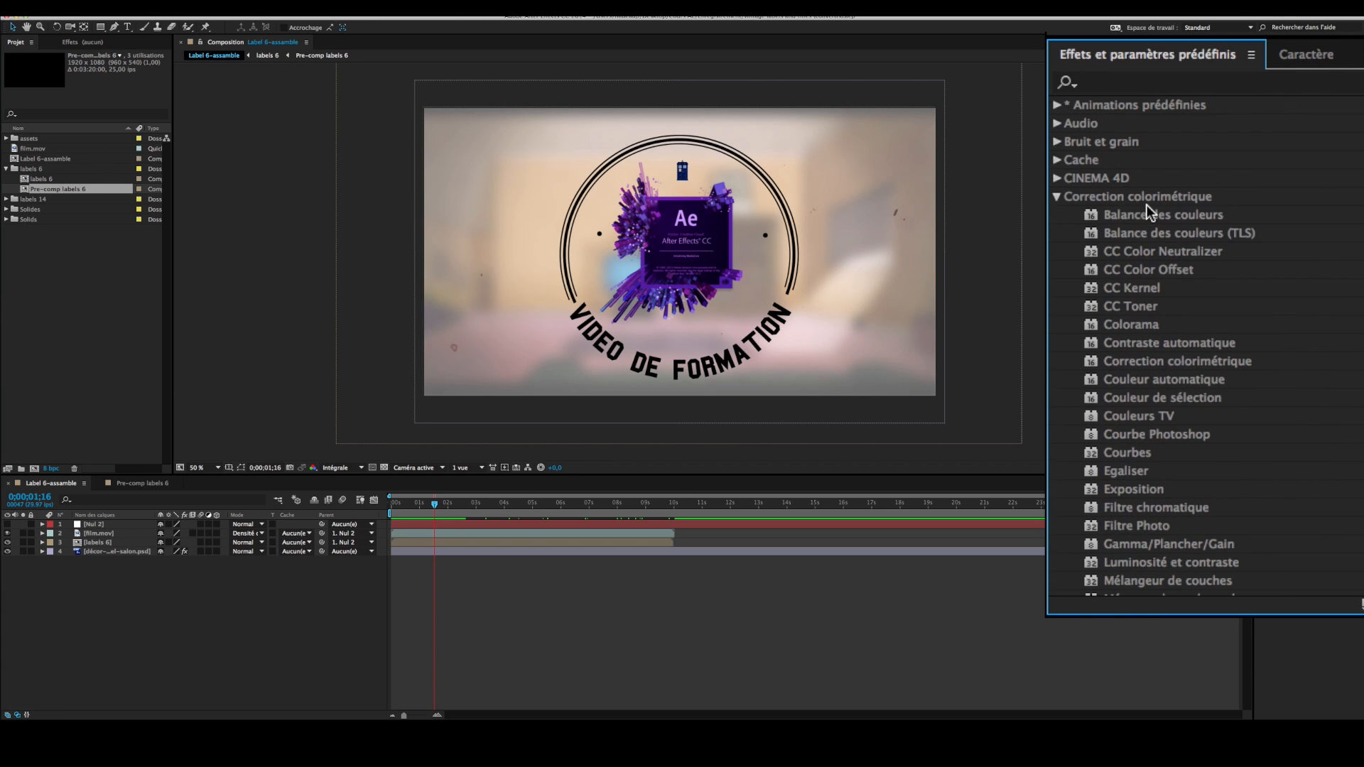
pyautogui.click(1060, 200)
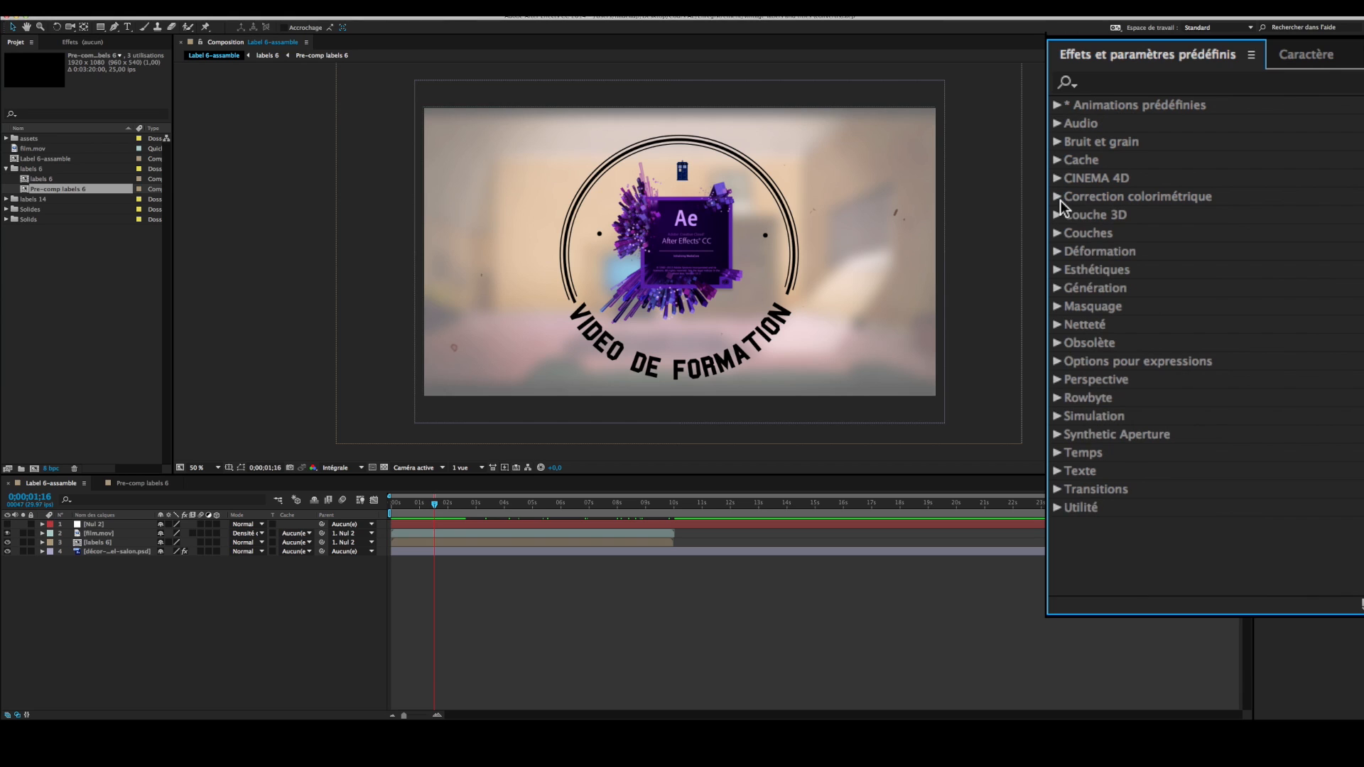
# Compare the character formatting options with the effects and presets list, finishing on the effects and presets
pyautogui.click(1313, 57)
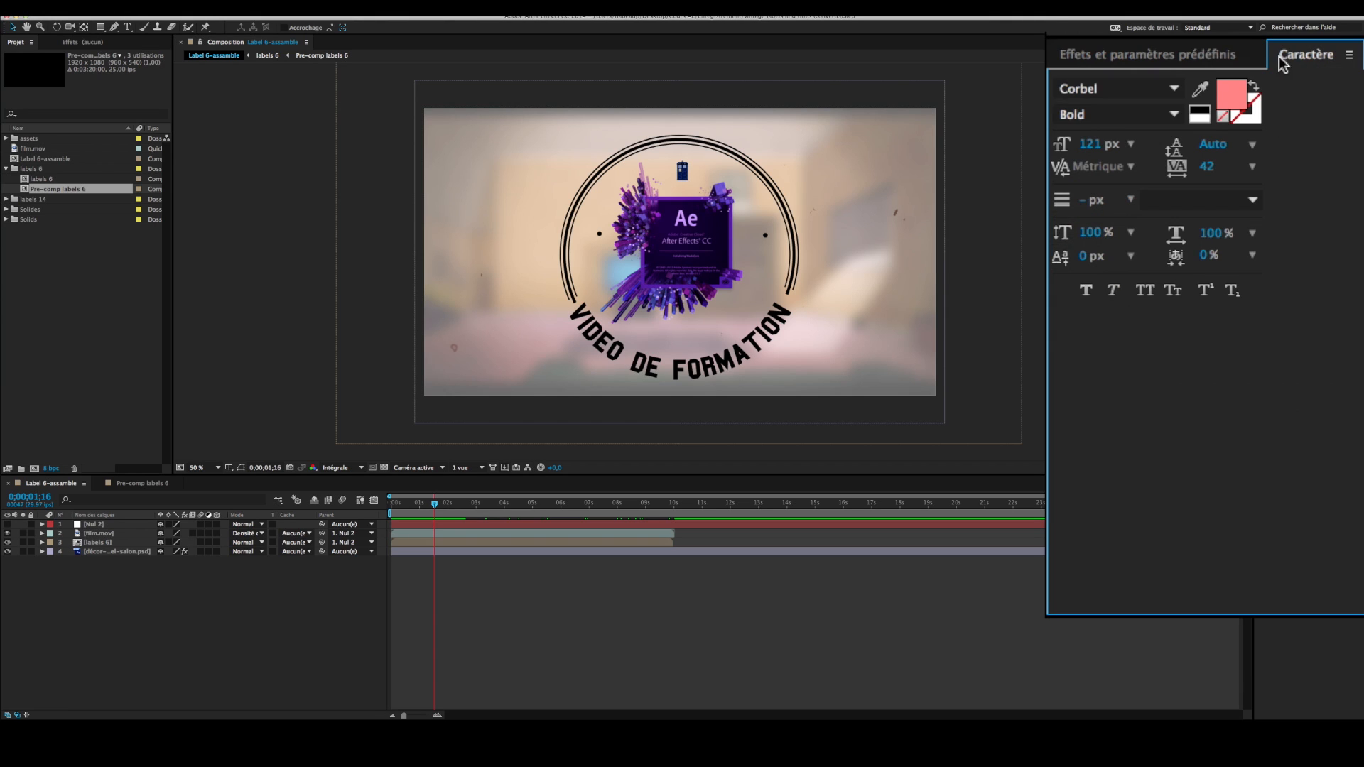
pyautogui.click(1196, 57)
pyautogui.click(1321, 200)
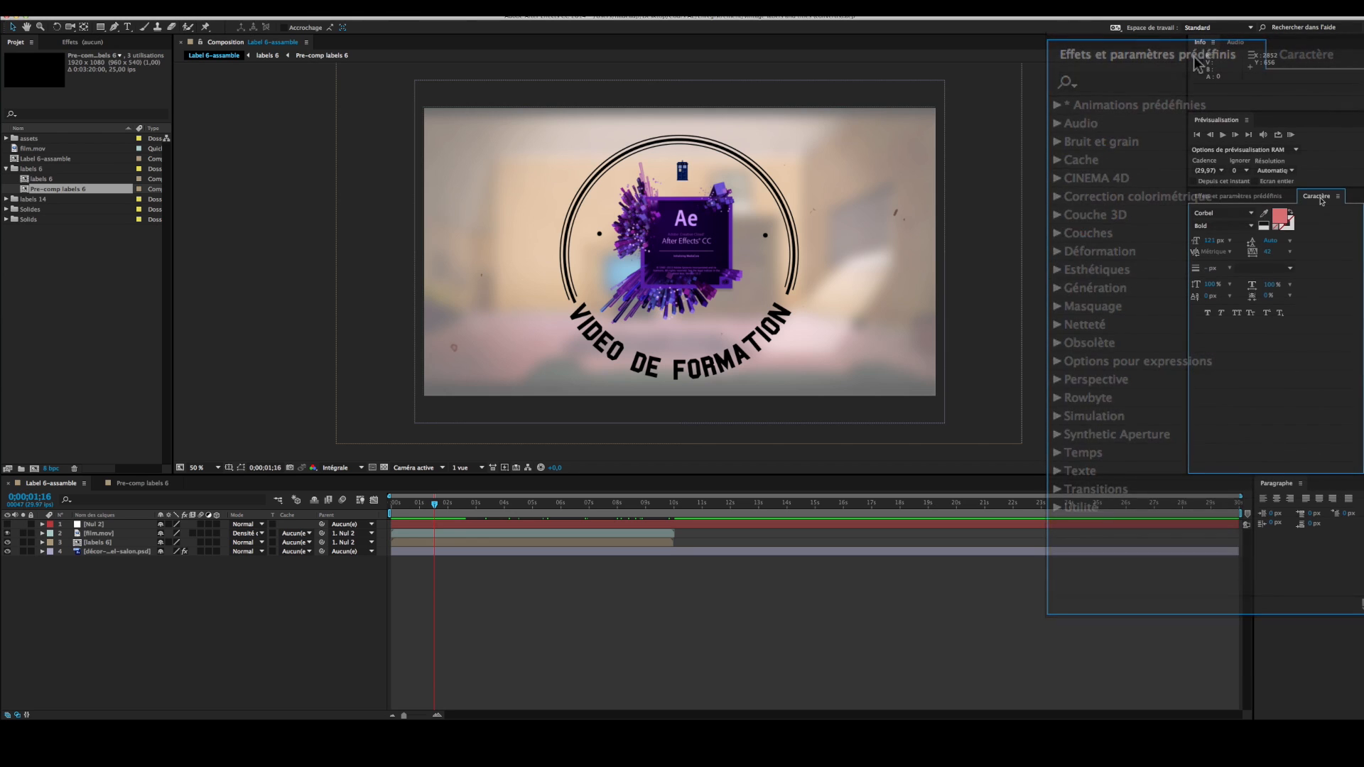
pyautogui.click(1262, 200)
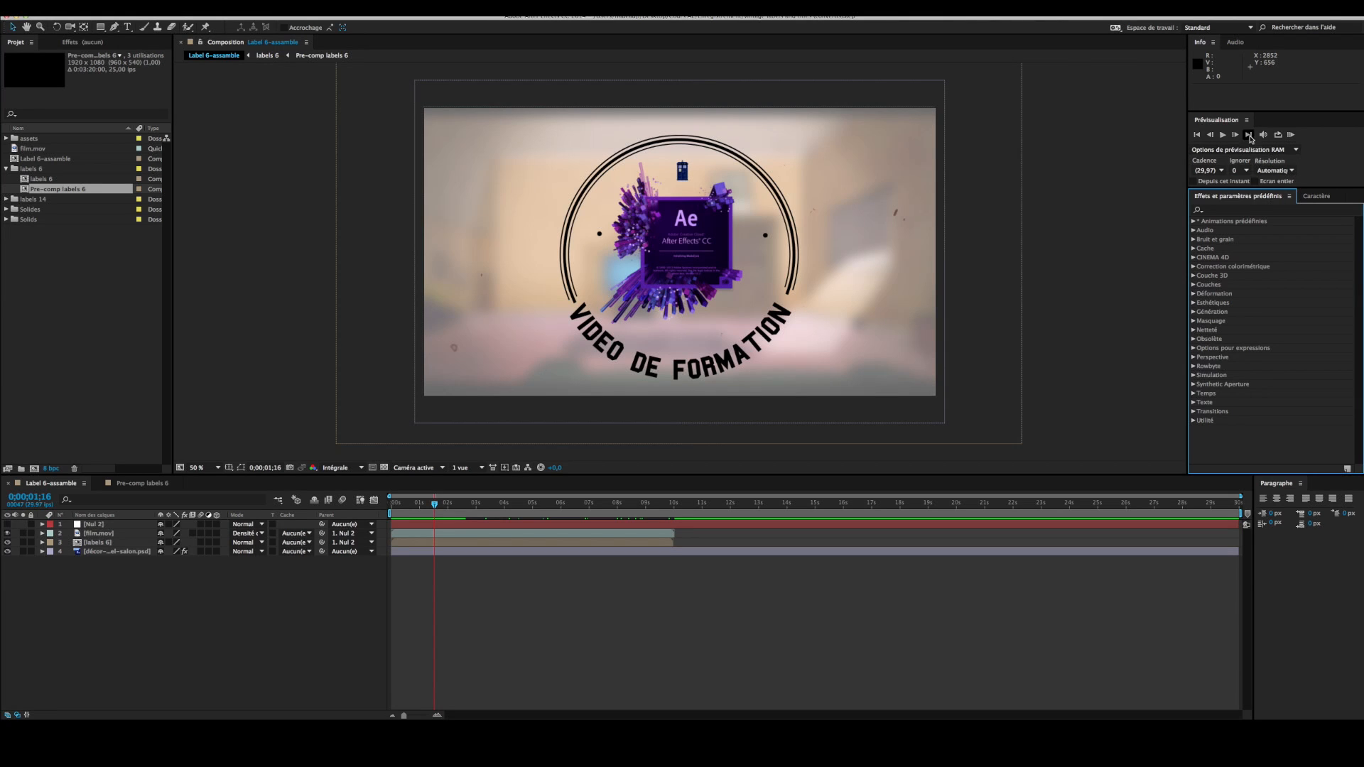
# Preview Label 6-assamble from 0;00;02;11 and stop playback at 0;00;05;28
pyautogui.click(1224, 122)
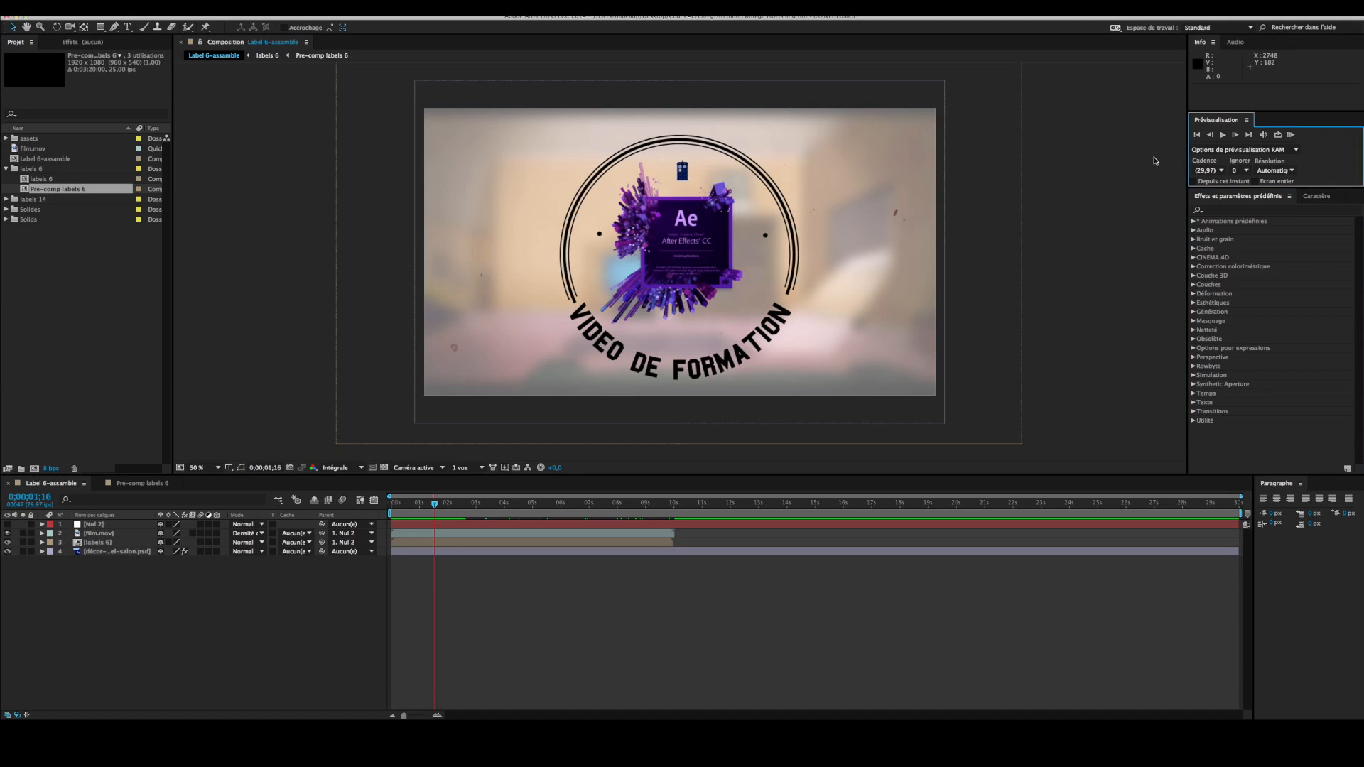
pyautogui.click(451, 506)
pyautogui.moveTo(453, 509); pyautogui.dragTo(462, 510)
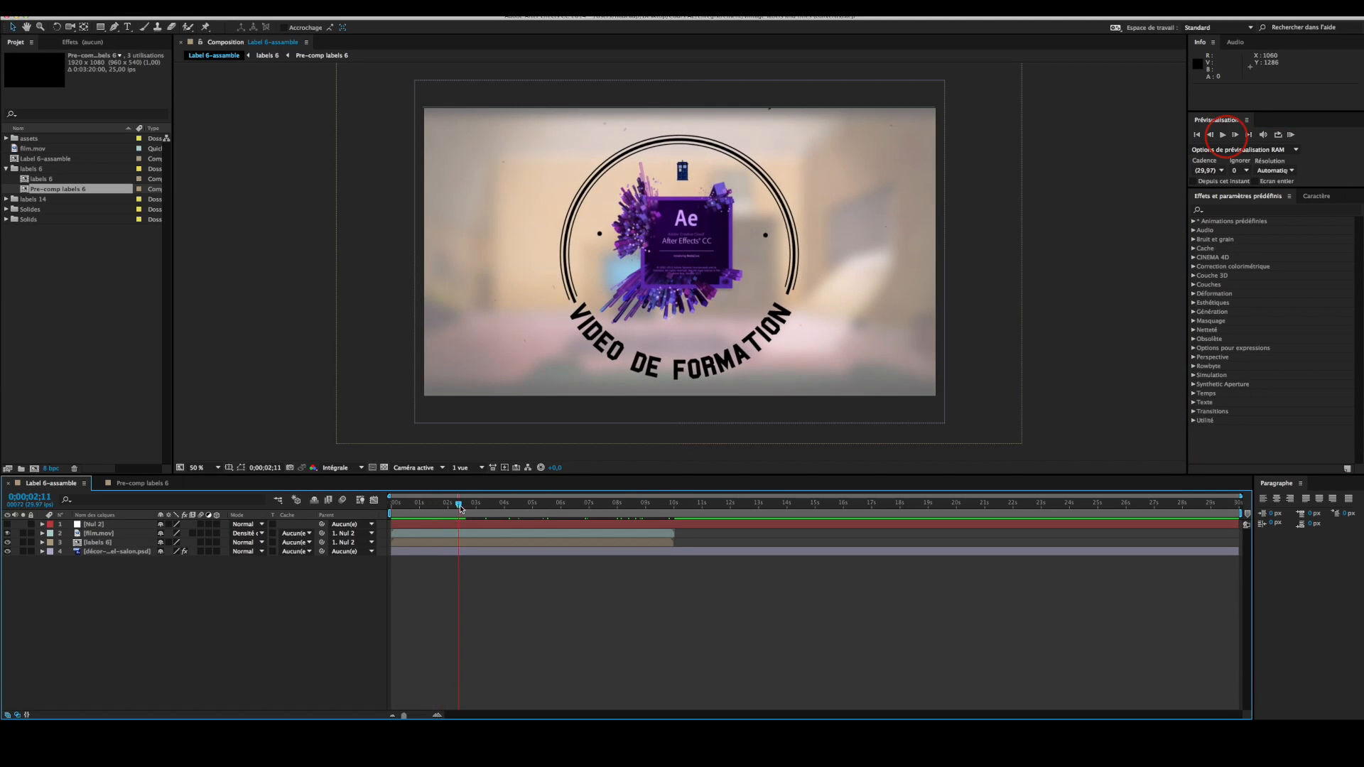
pyautogui.click(1222, 135)
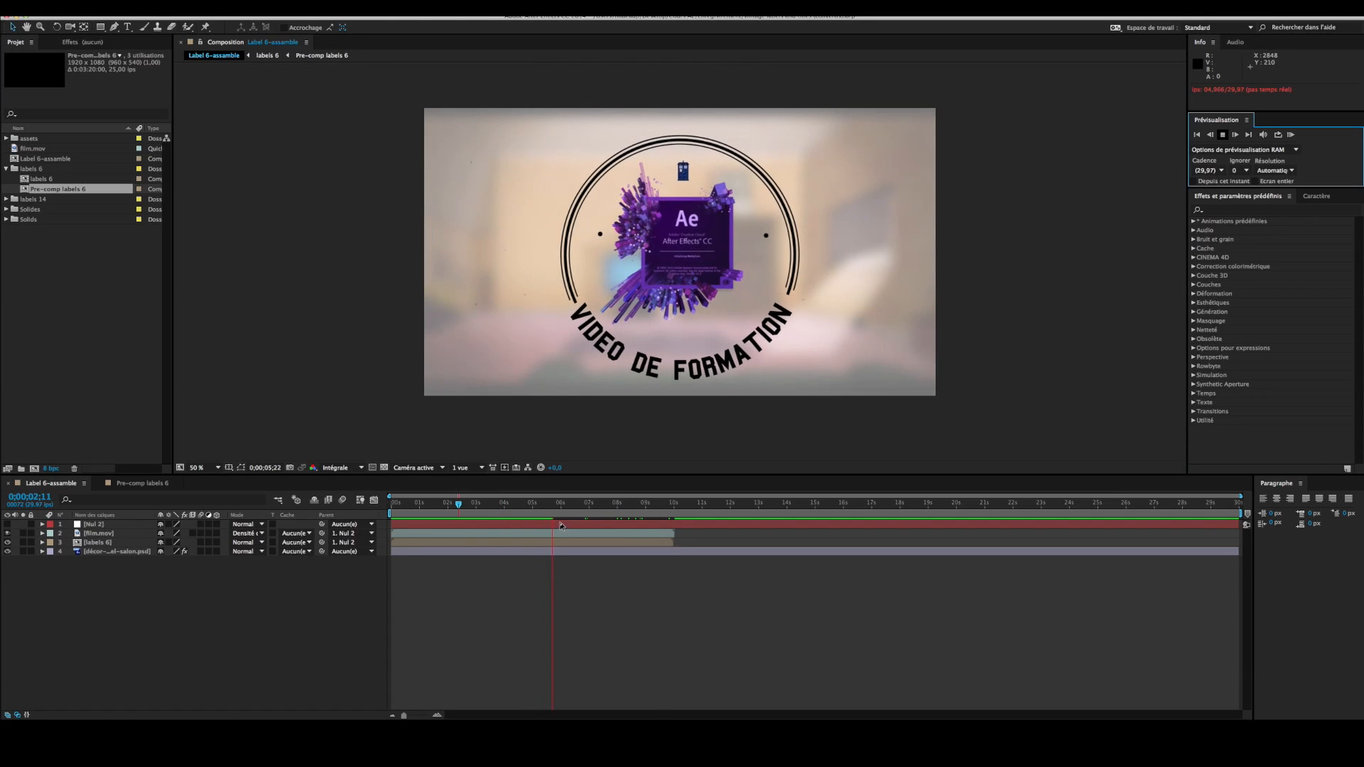
pyautogui.press('space')
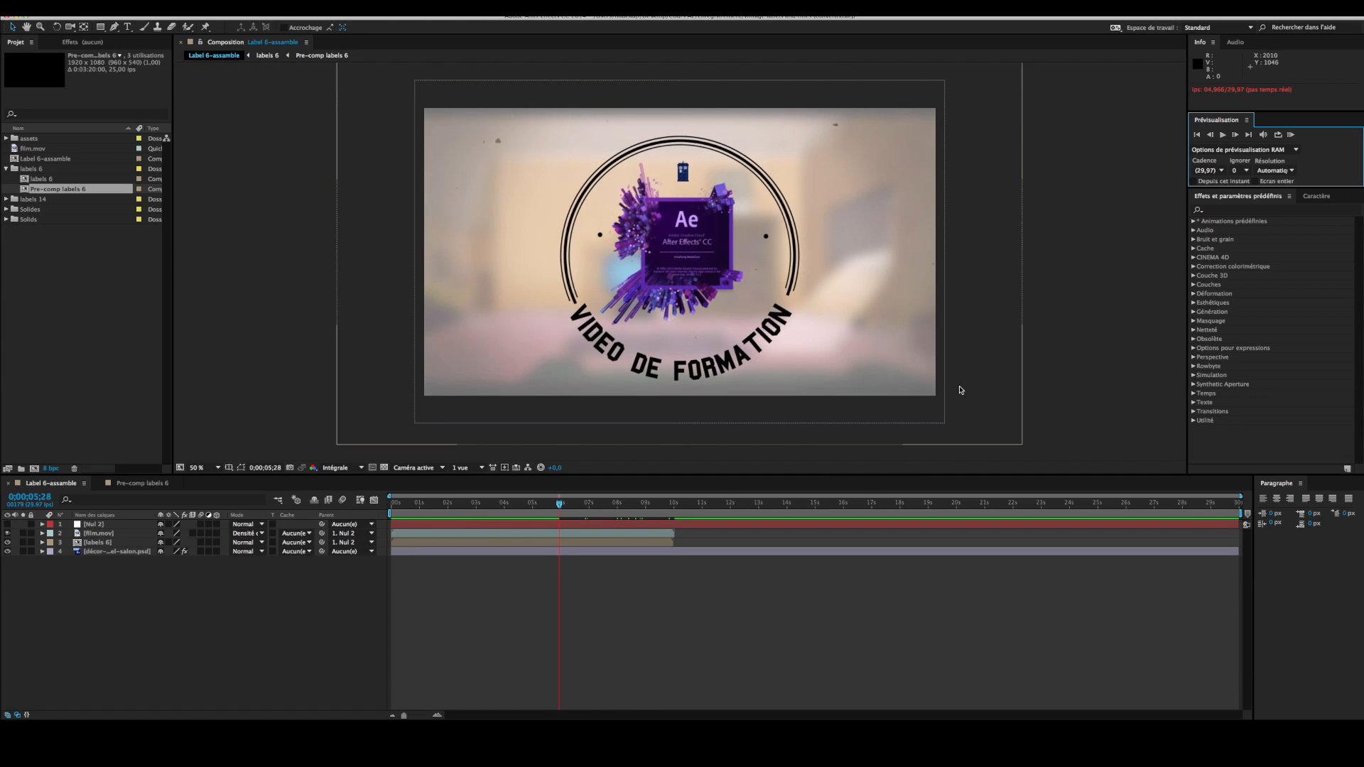
# Scrub back to 0;00;00;06, play the preview from there and stop it at 0;00;03;20
pyautogui.moveTo(559, 504); pyautogui.dragTo(396, 506)
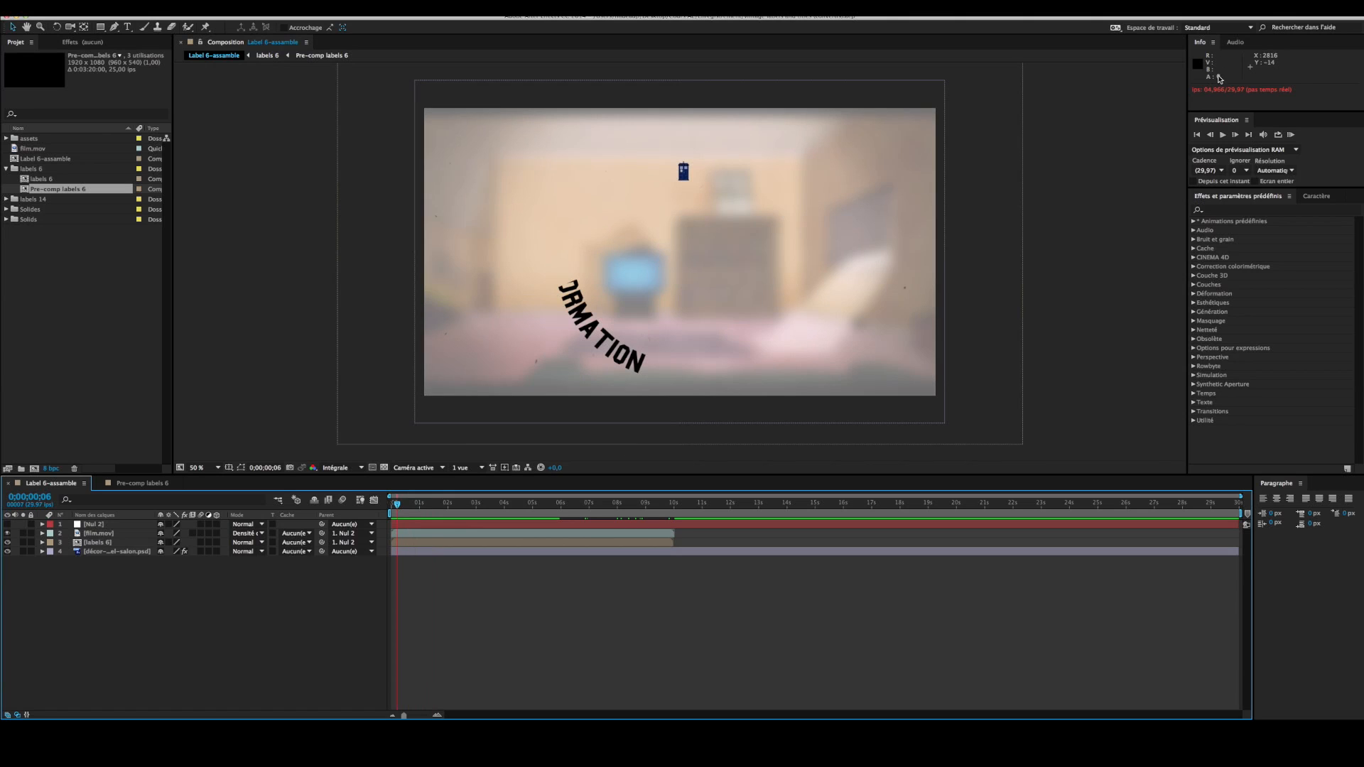
pyautogui.click(1222, 135)
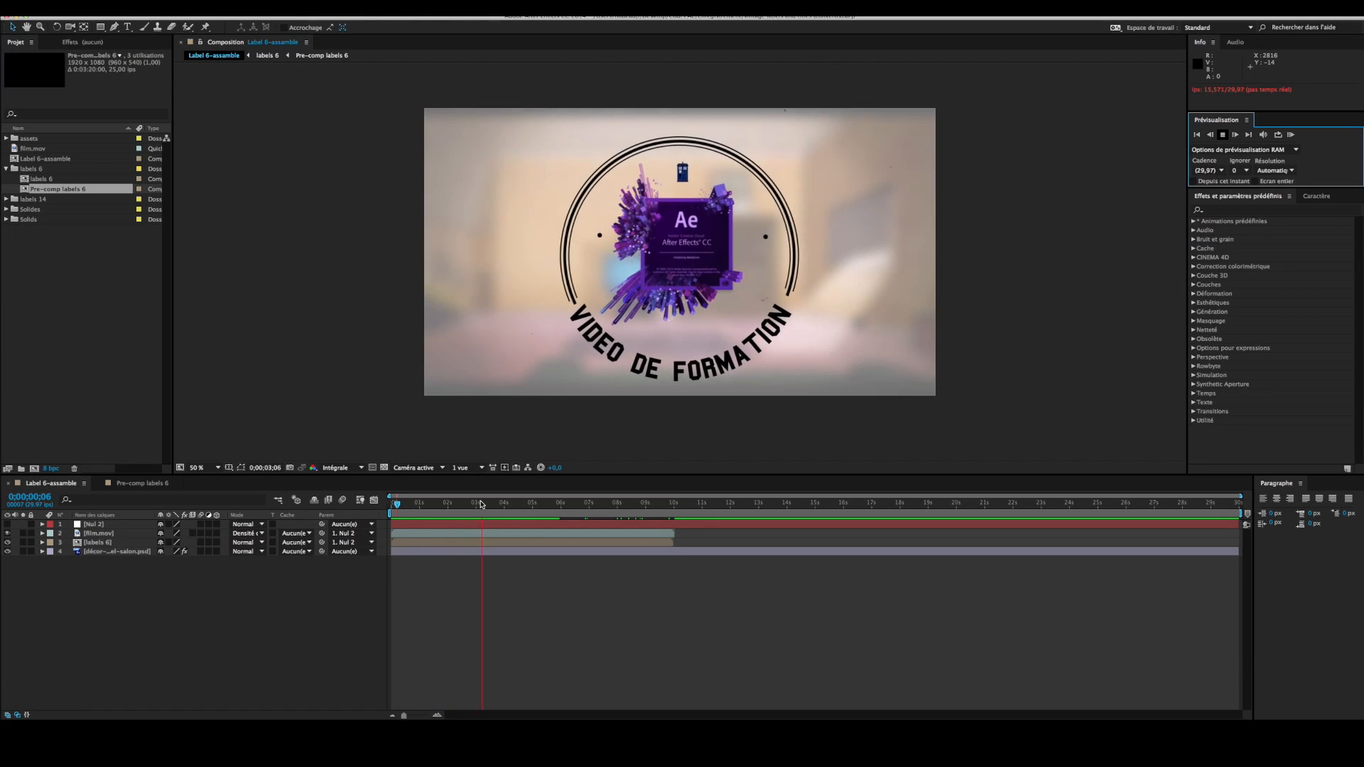
pyautogui.press('space')
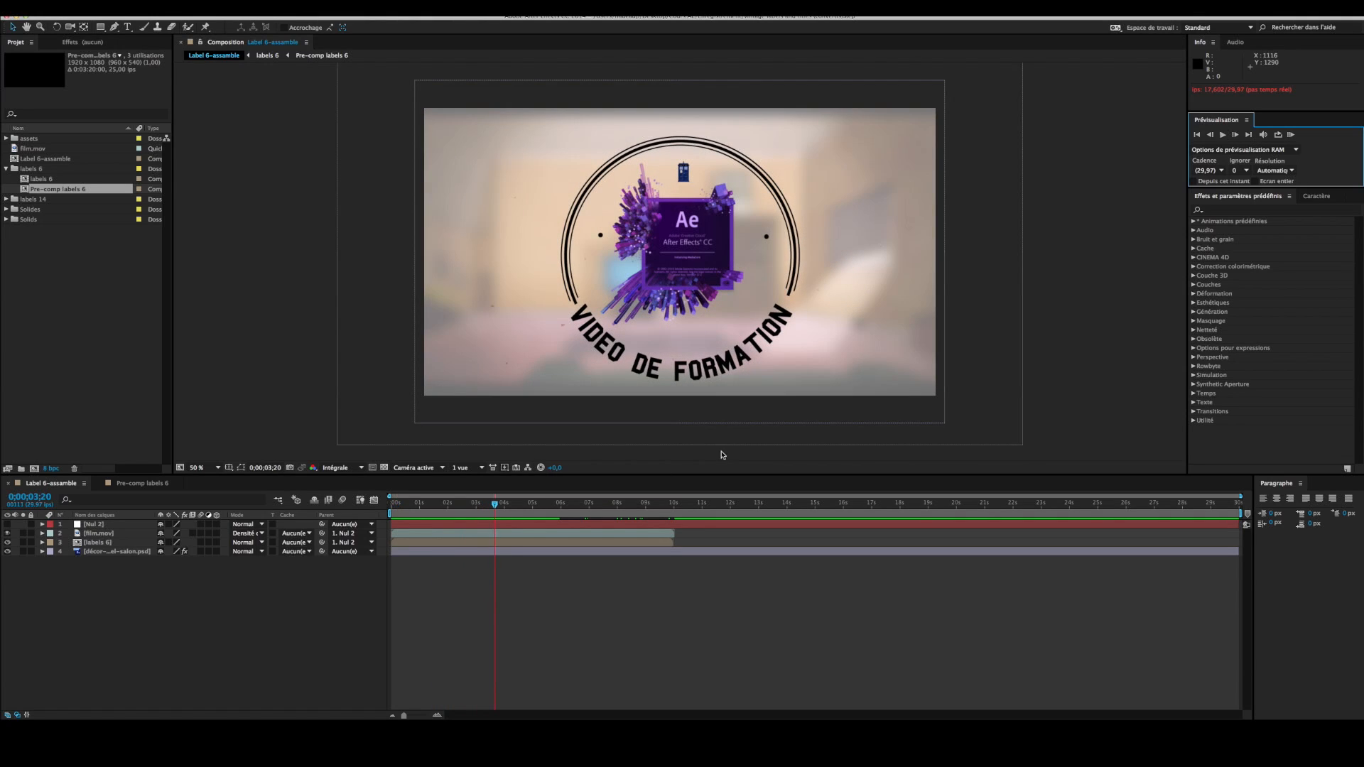
# Review the main work areas by activating the composition view, project list, timeline, effects list and preview controls in turn
pyautogui.click(1164, 138)
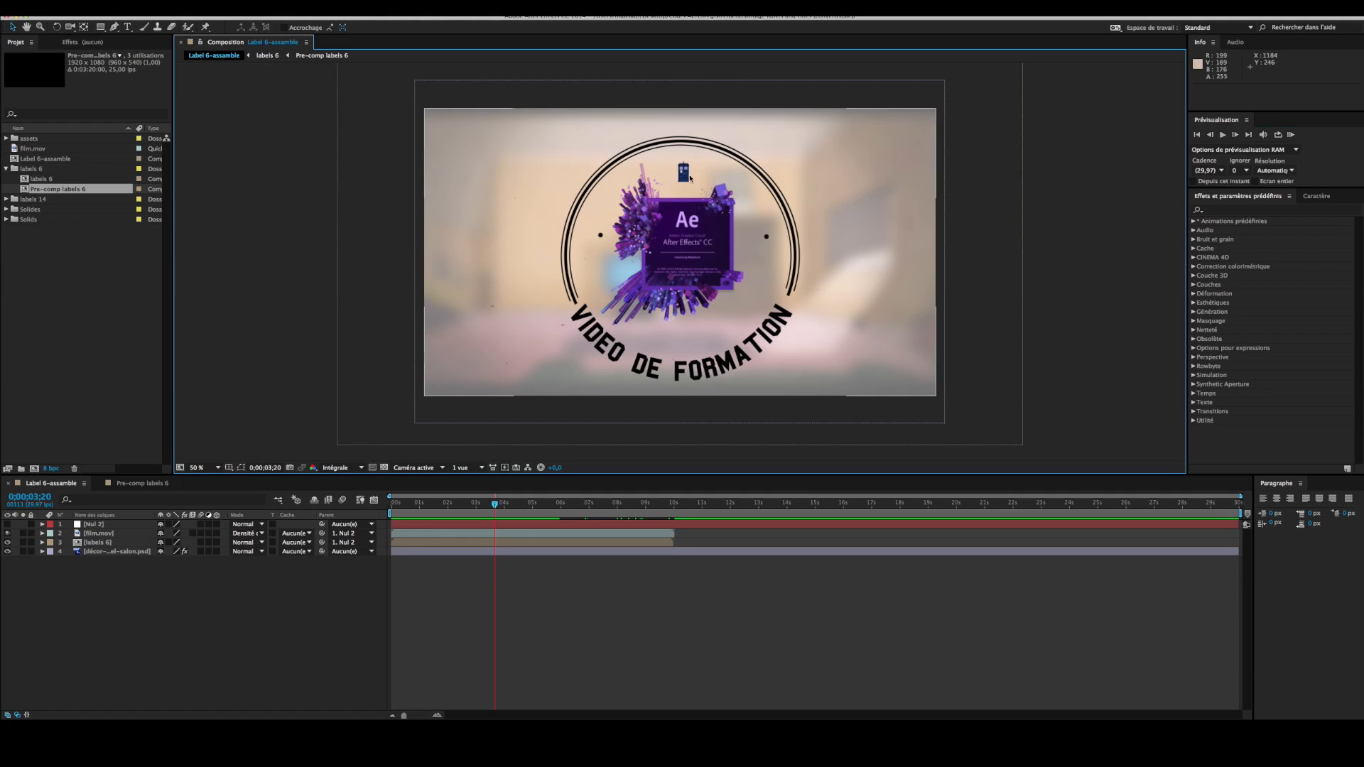
pyautogui.click(116, 256)
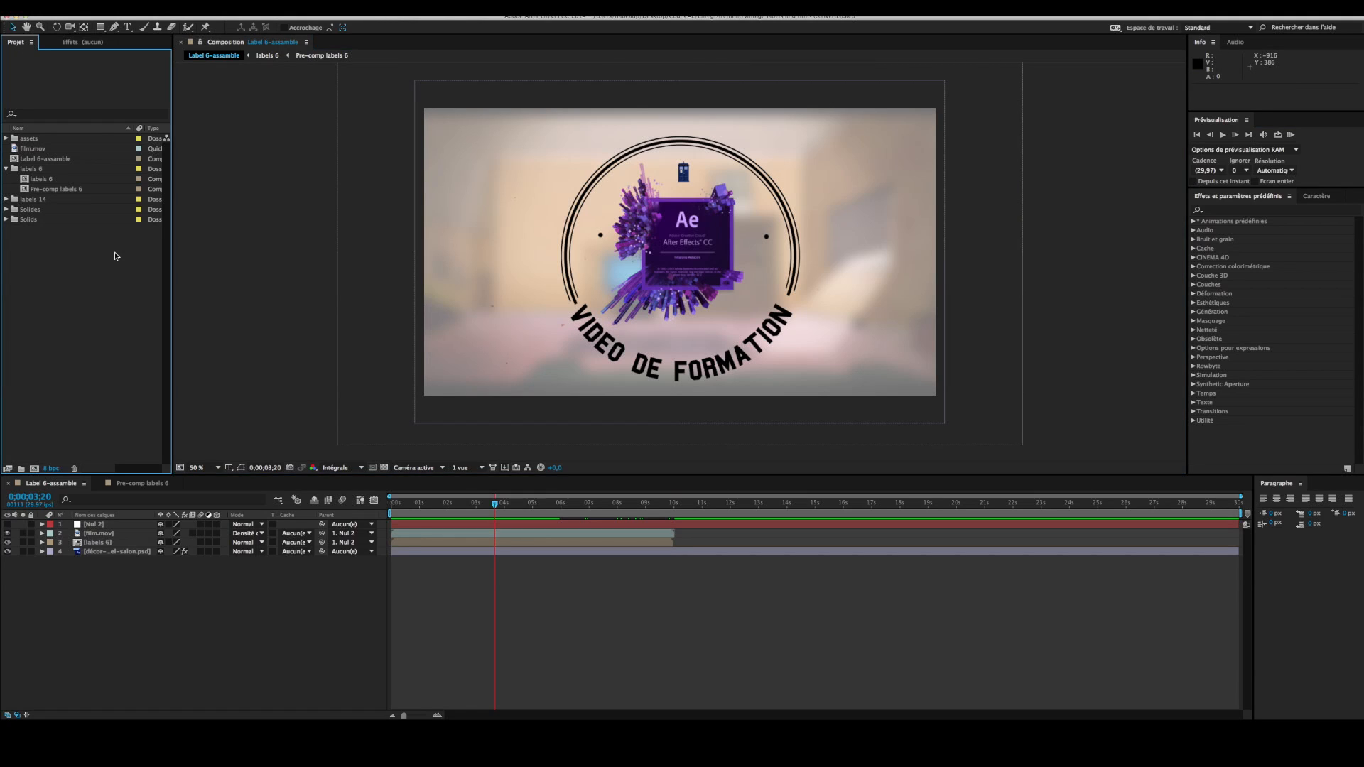
pyautogui.click(124, 627)
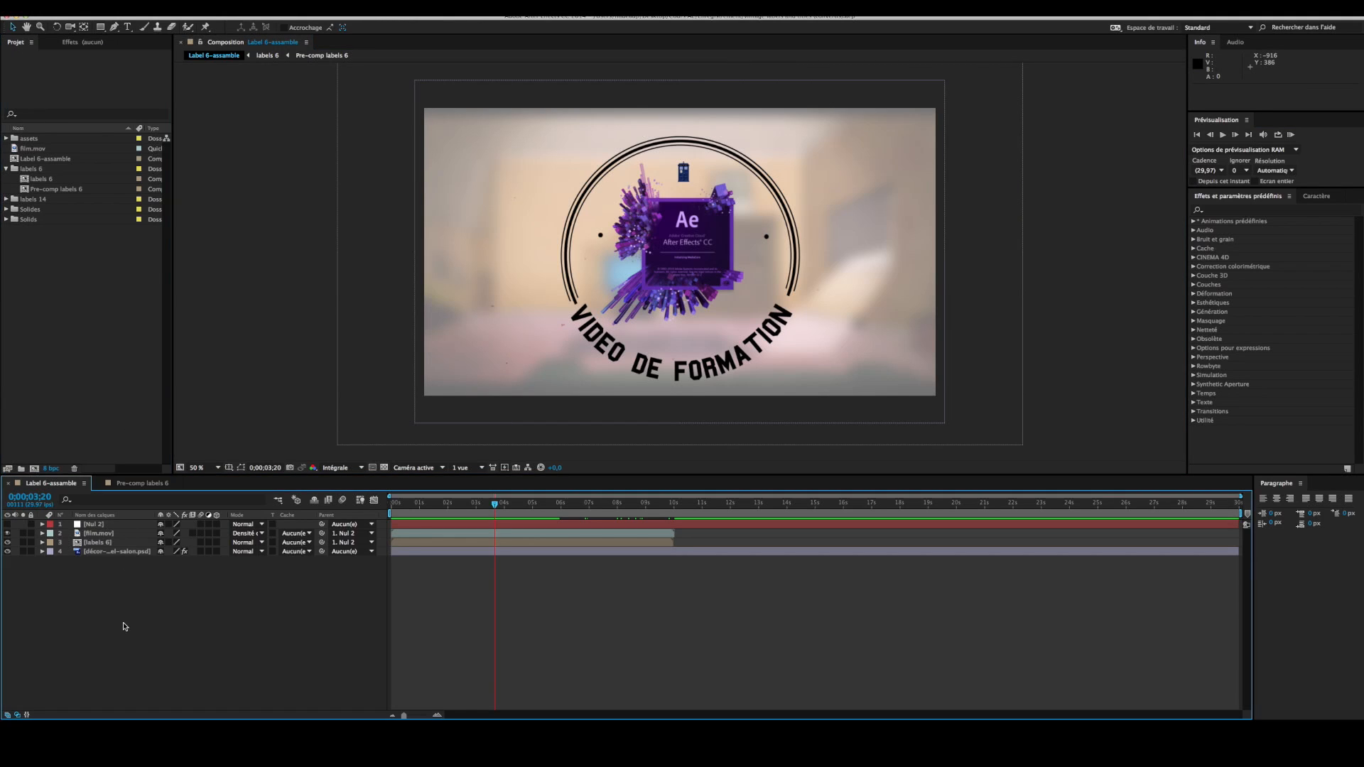
pyautogui.click(1252, 448)
pyautogui.click(1320, 144)
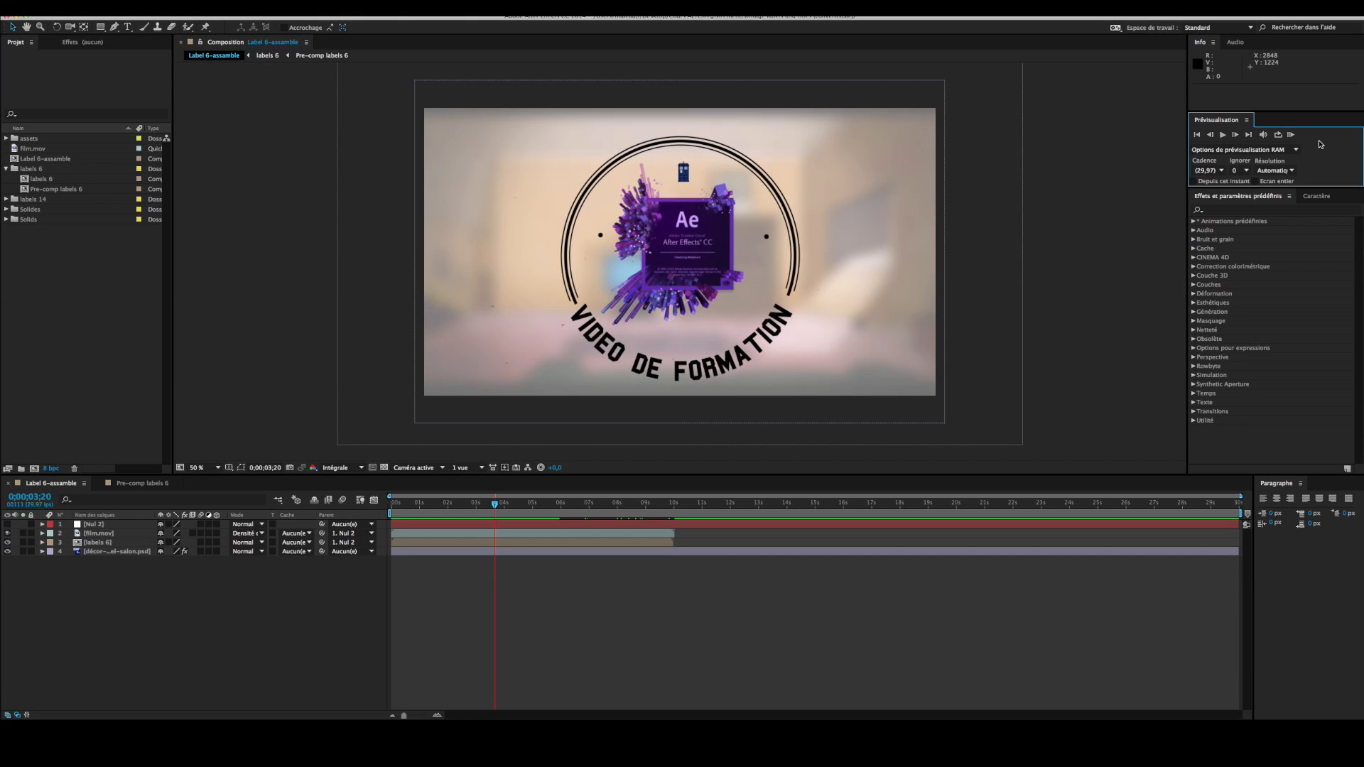
# Dock the Paragraph panel as a tab in the group holding the Effects and Presets and Character panels
pyautogui.click(1293, 625)
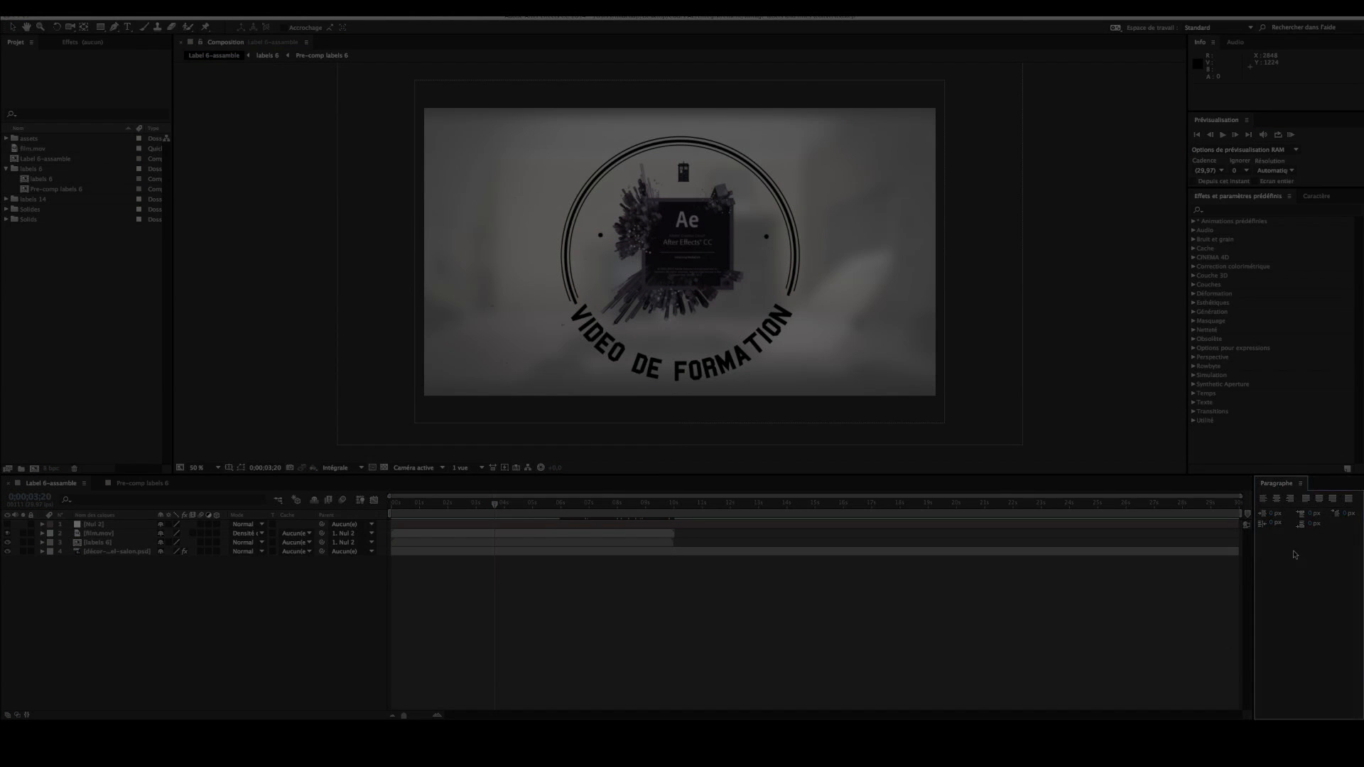
pyautogui.click(1319, 197)
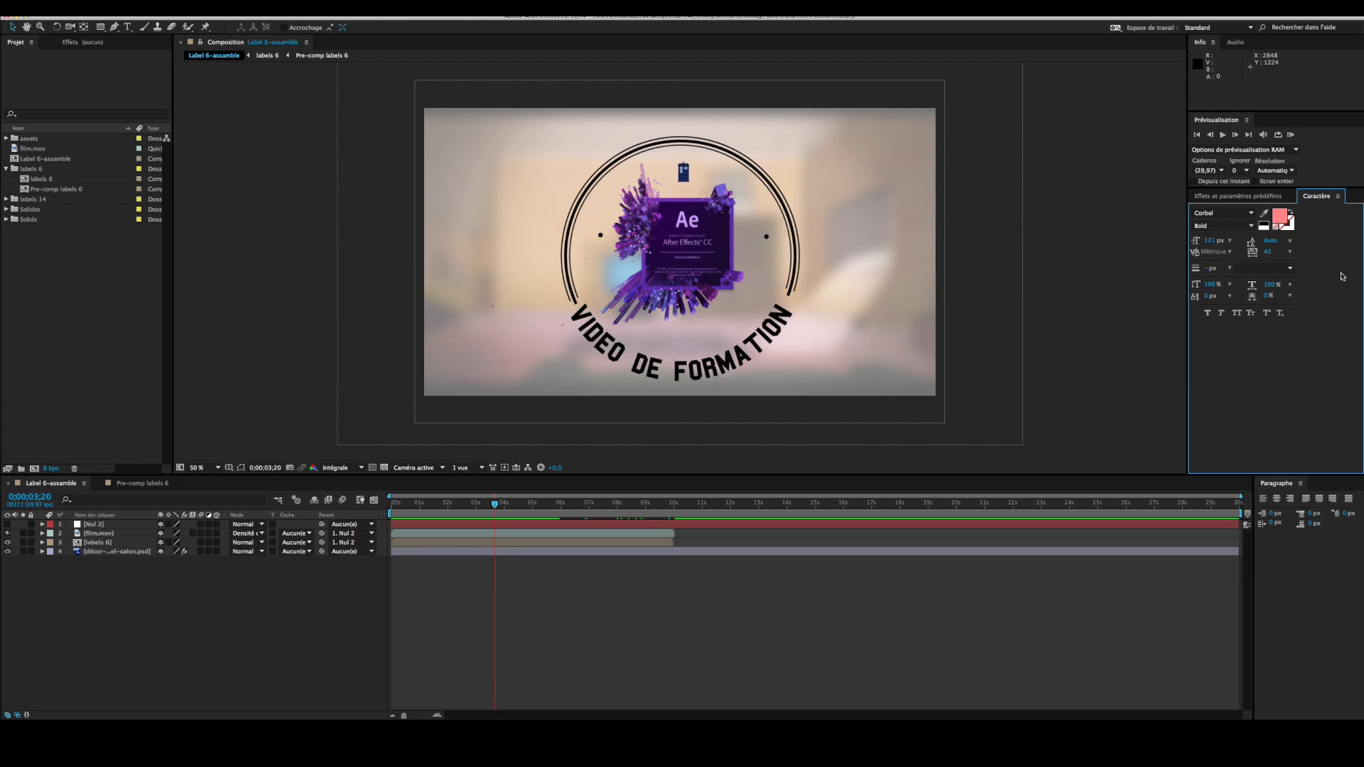
pyautogui.click(1278, 485)
pyautogui.moveTo(1278, 487); pyautogui.dragTo(1273, 449)
pyautogui.moveTo(1272, 360); pyautogui.dragTo(1360, 90)
pyautogui.moveTo(1358, 152); pyautogui.dragTo(1250, 199)
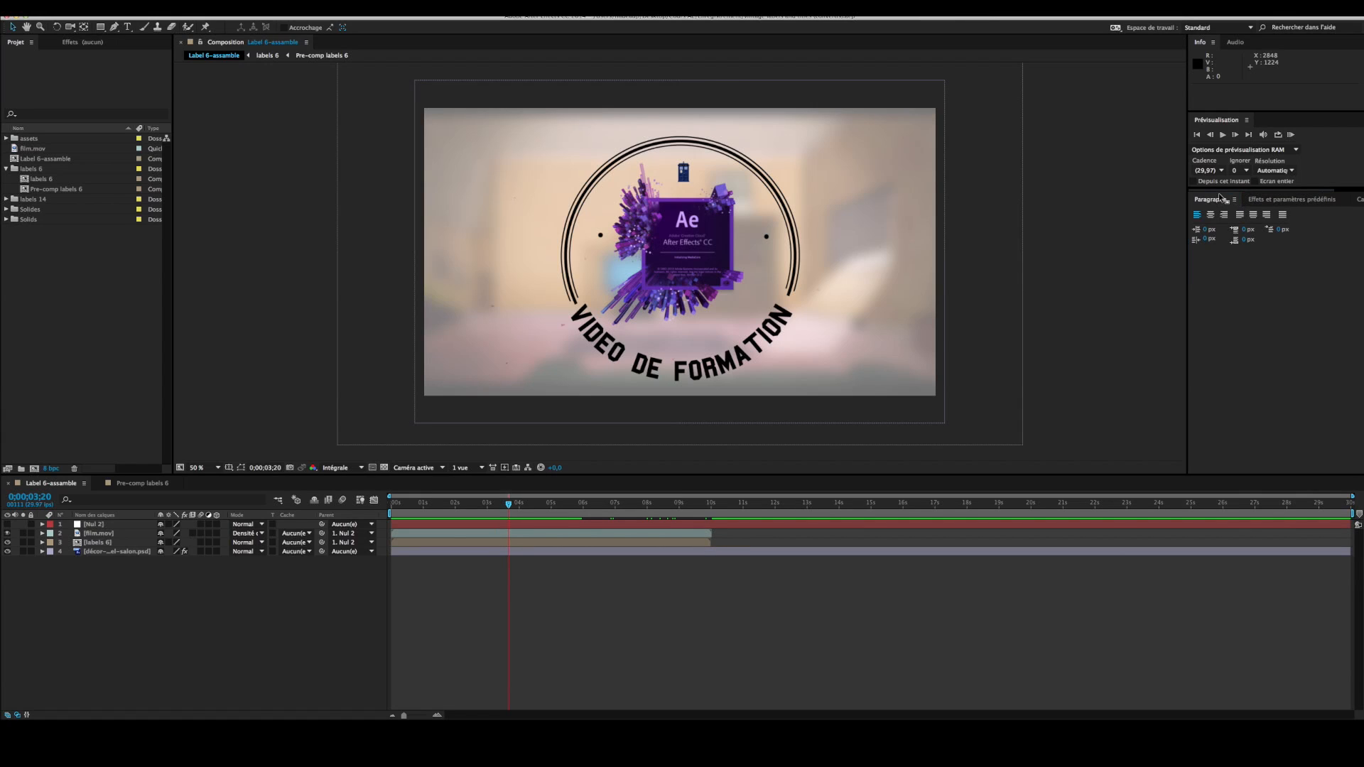
# Split the Paragraph panel into its own column beside Effects and Presets, and regroup it with the Character panel
pyautogui.moveTo(1215, 203); pyautogui.dragTo(1352, 245)
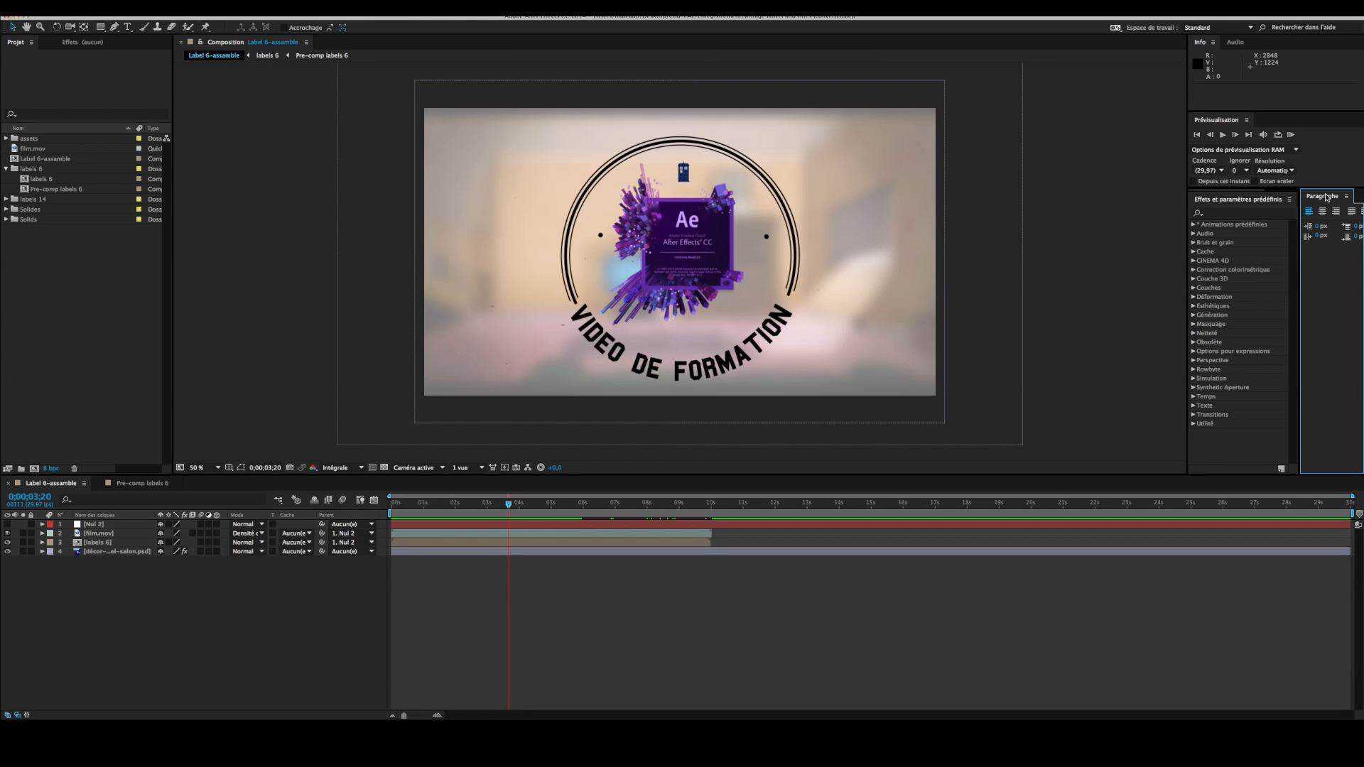
pyautogui.moveTo(1326, 196); pyautogui.dragTo(1244, 283)
# Switch through the grouped Character, Effects and Presets and Paragraph panels, and view the Paragraph panel's options
pyautogui.click(1294, 201)
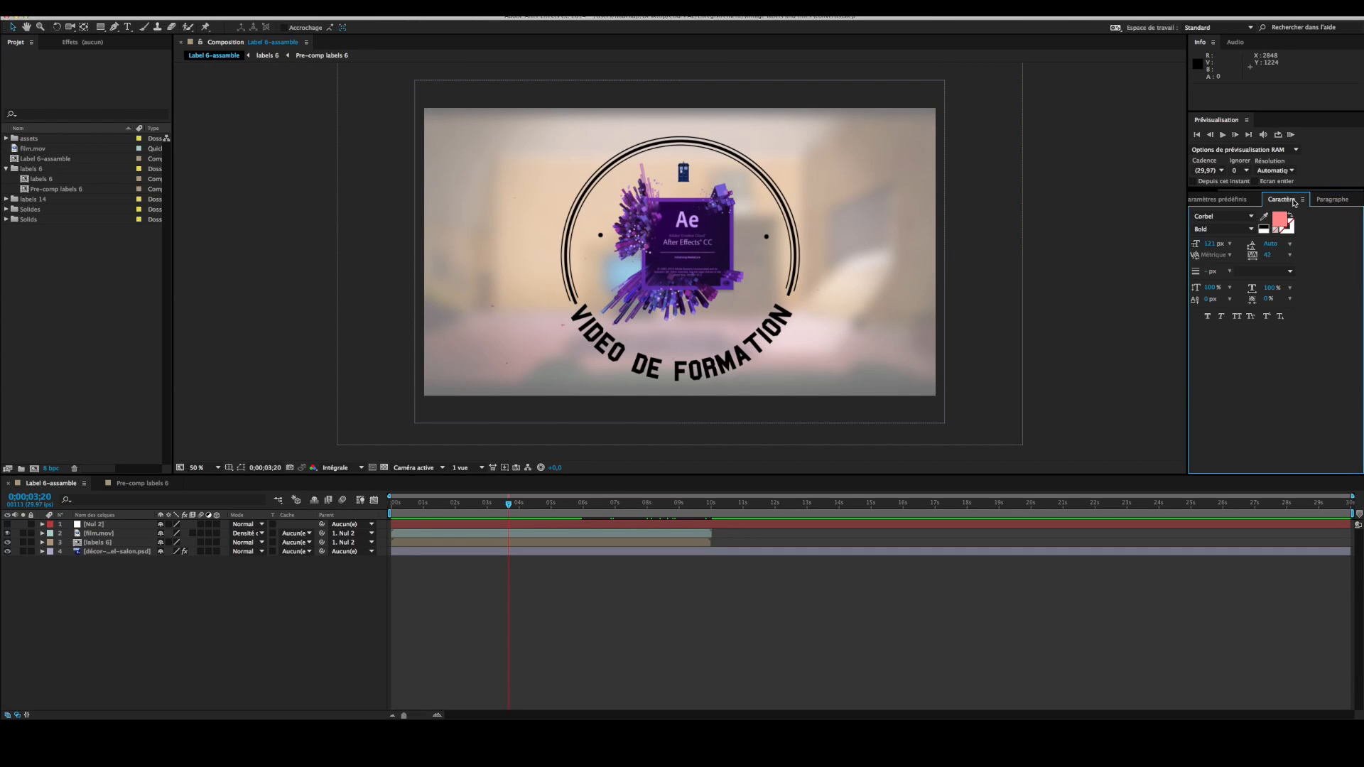
pyautogui.click(1222, 200)
pyautogui.click(1318, 200)
pyautogui.click(1354, 201)
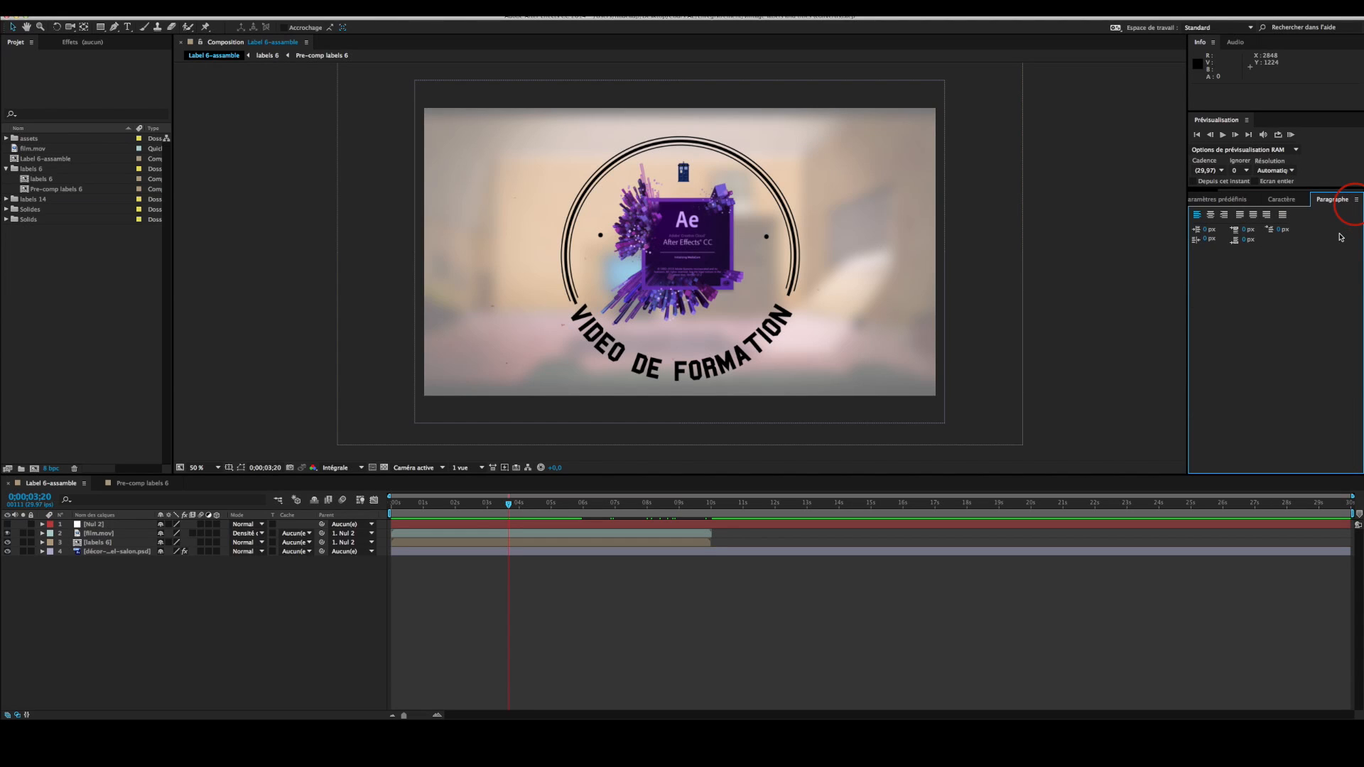
pyautogui.click(1357, 200)
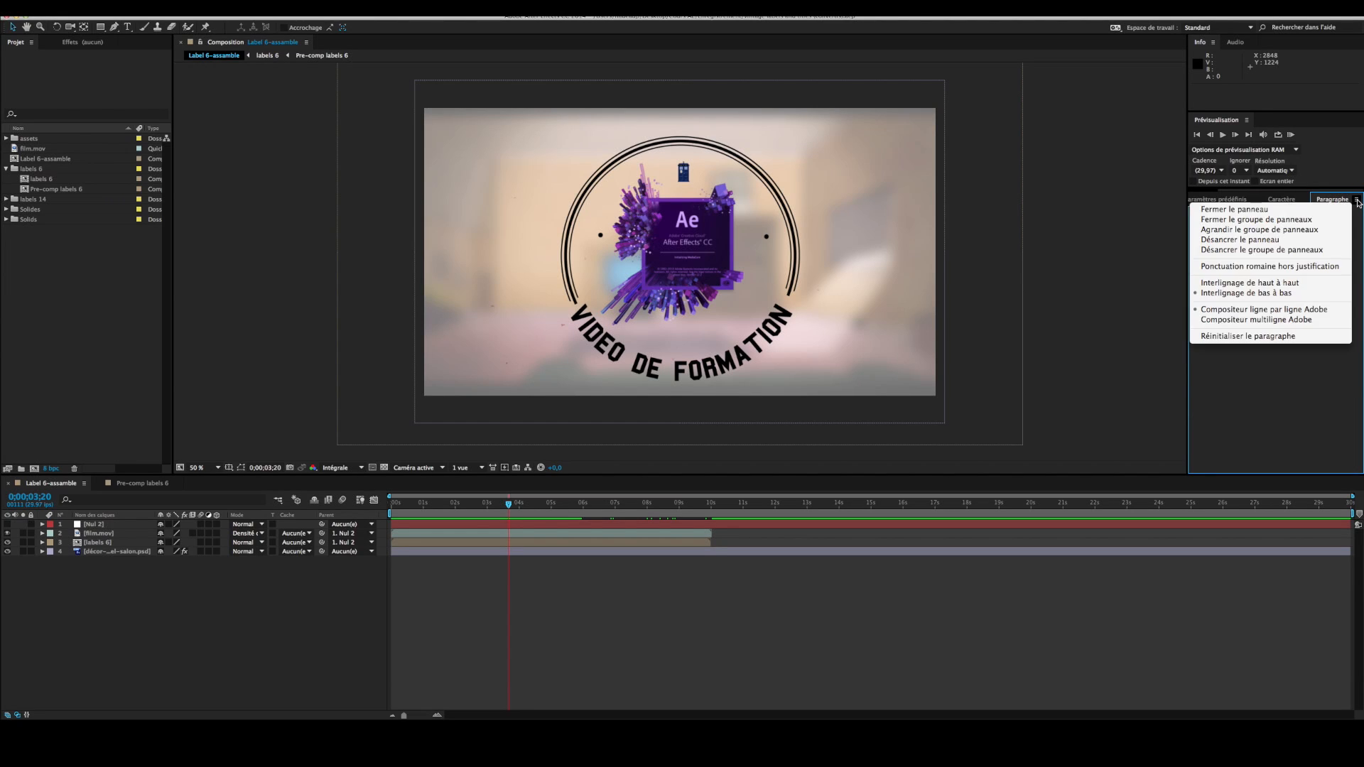
pyautogui.click(1358, 201)
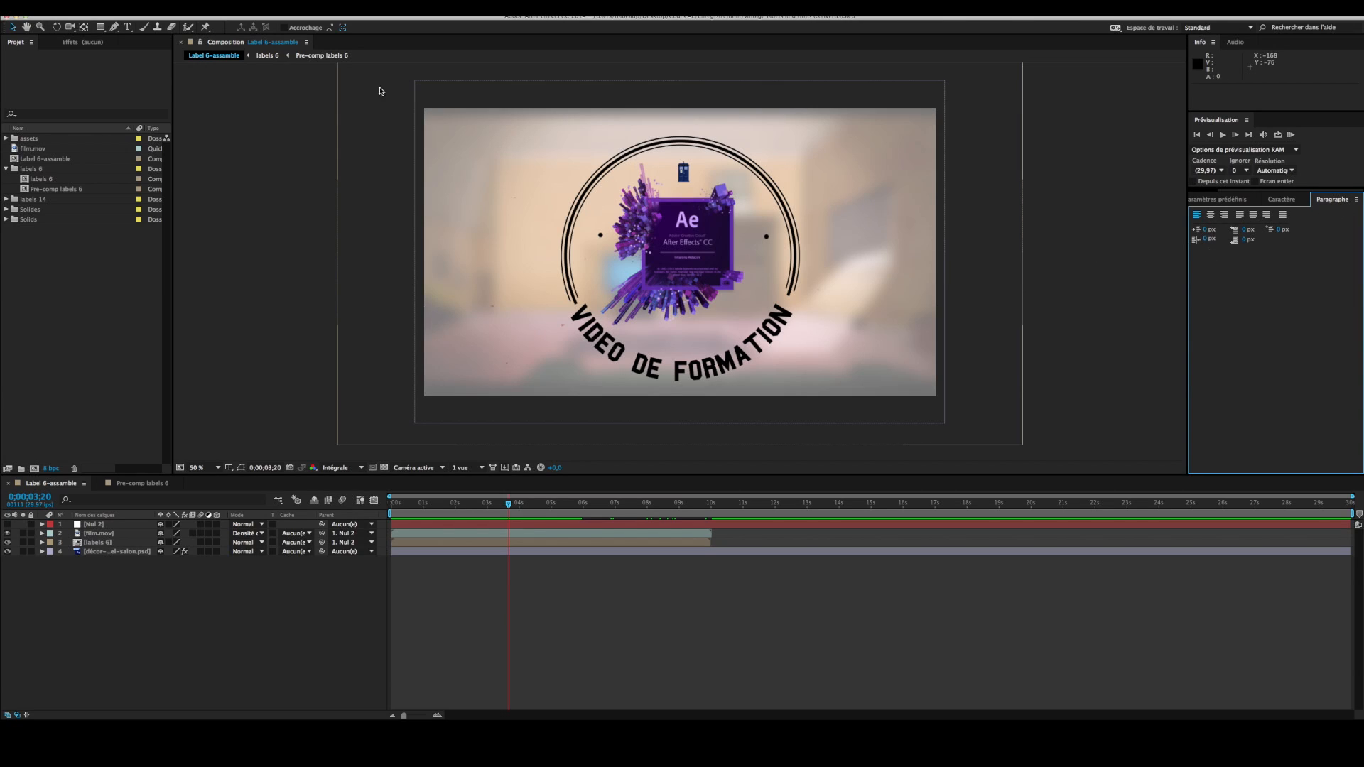
# Close the Project, Effect Controls and Effects and Presets panels
pyautogui.click(31, 43)
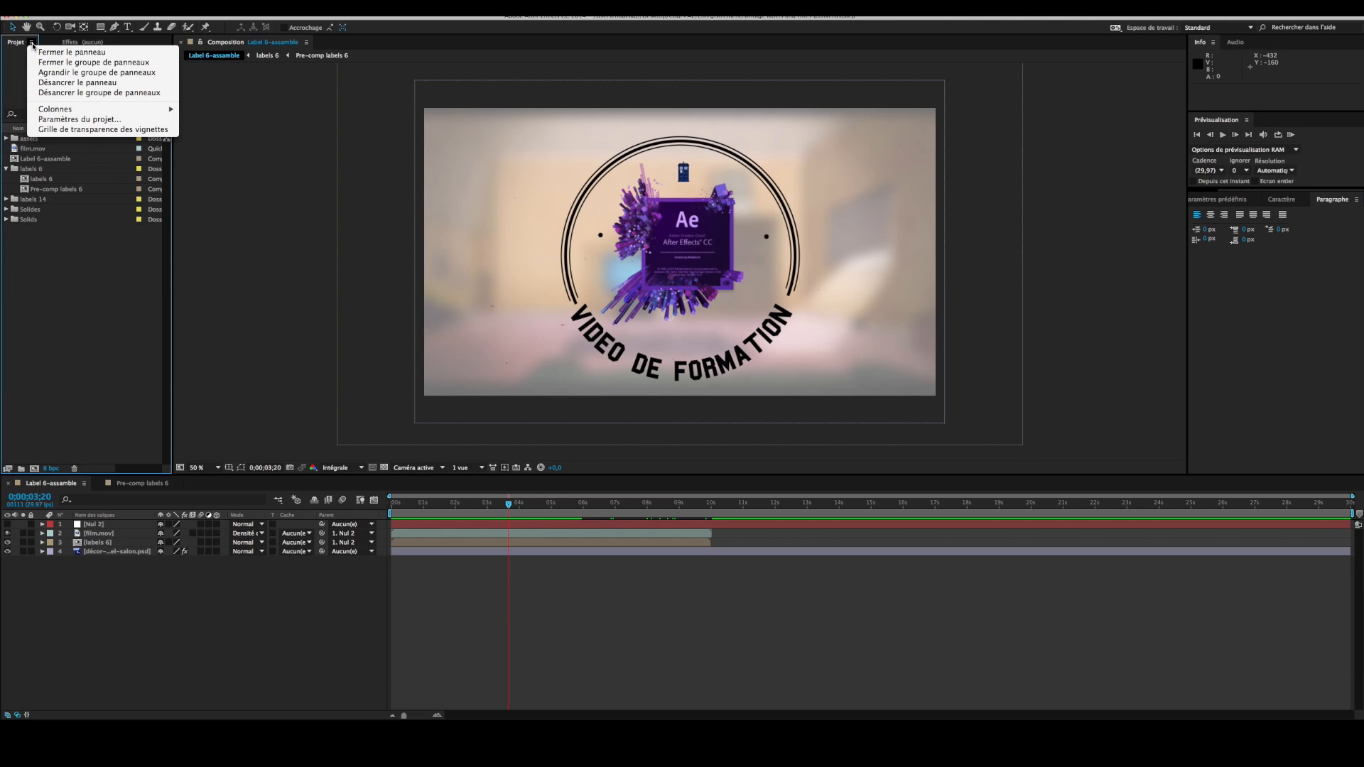
pyautogui.click(45, 53)
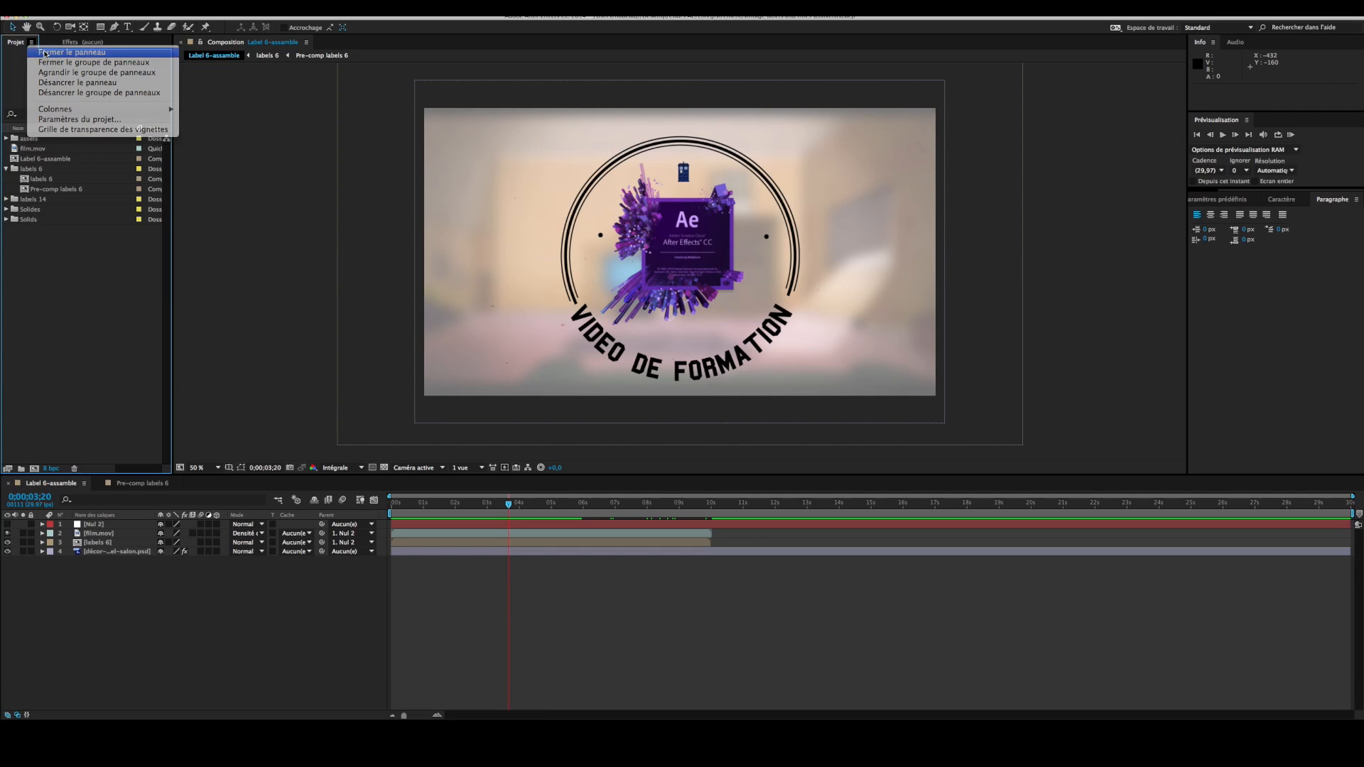
pyautogui.click(73, 44)
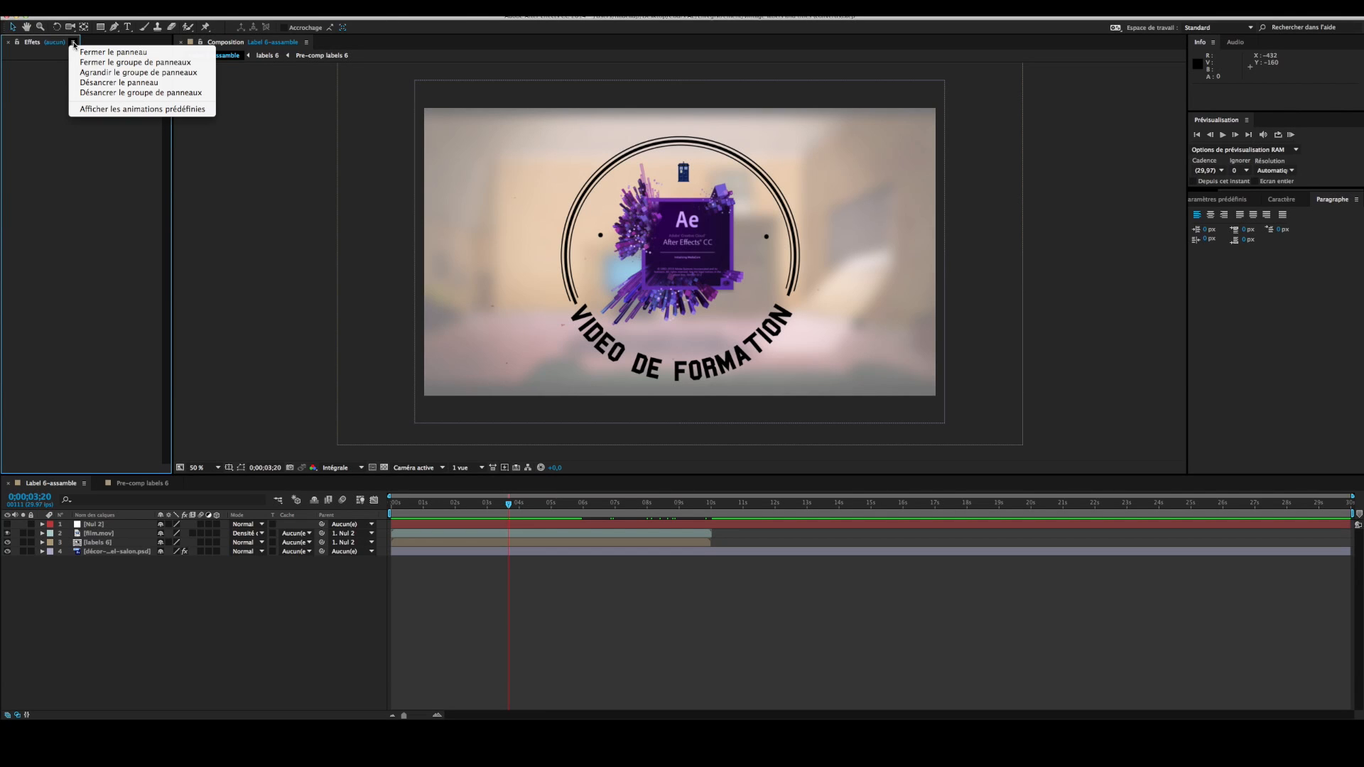
pyautogui.click(81, 54)
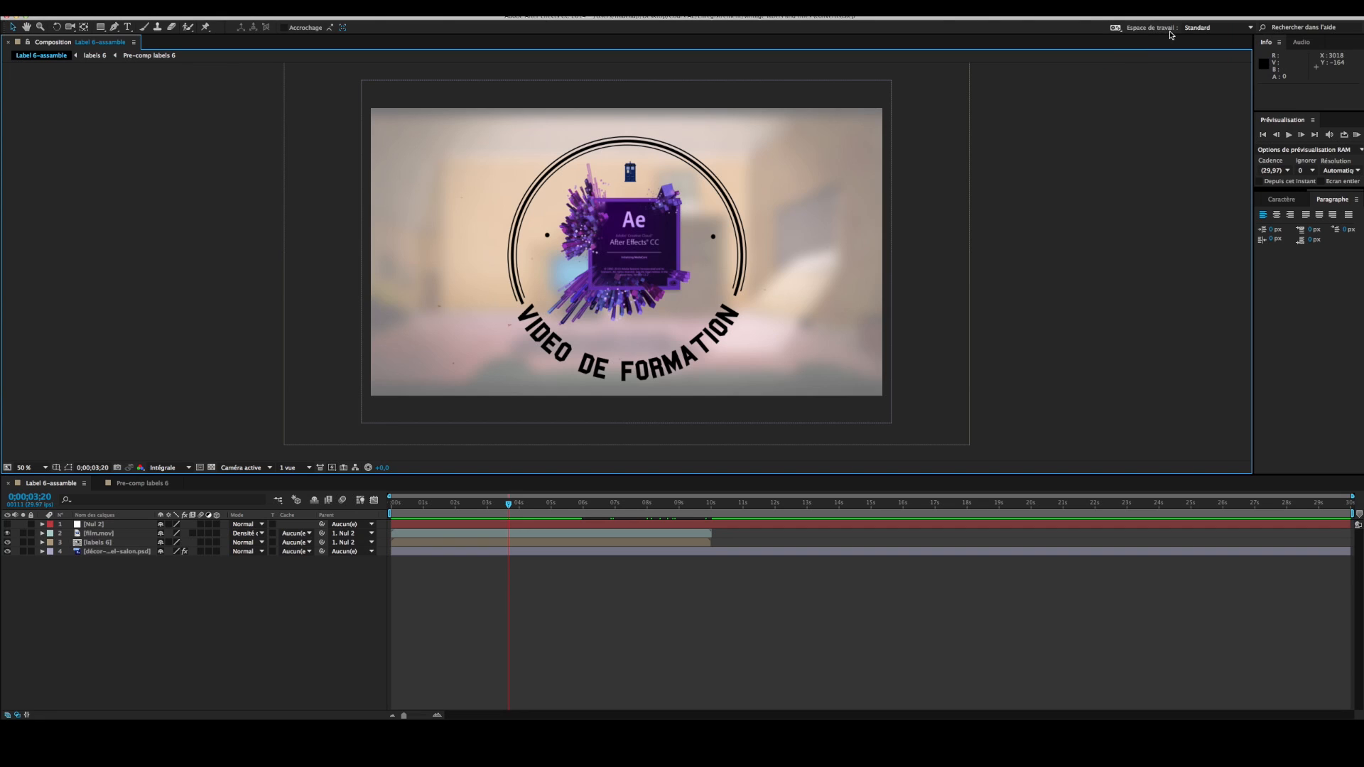
# Compare the Effets and Animation workspaces, and return to the Standard workspace
pyautogui.click(1215, 28)
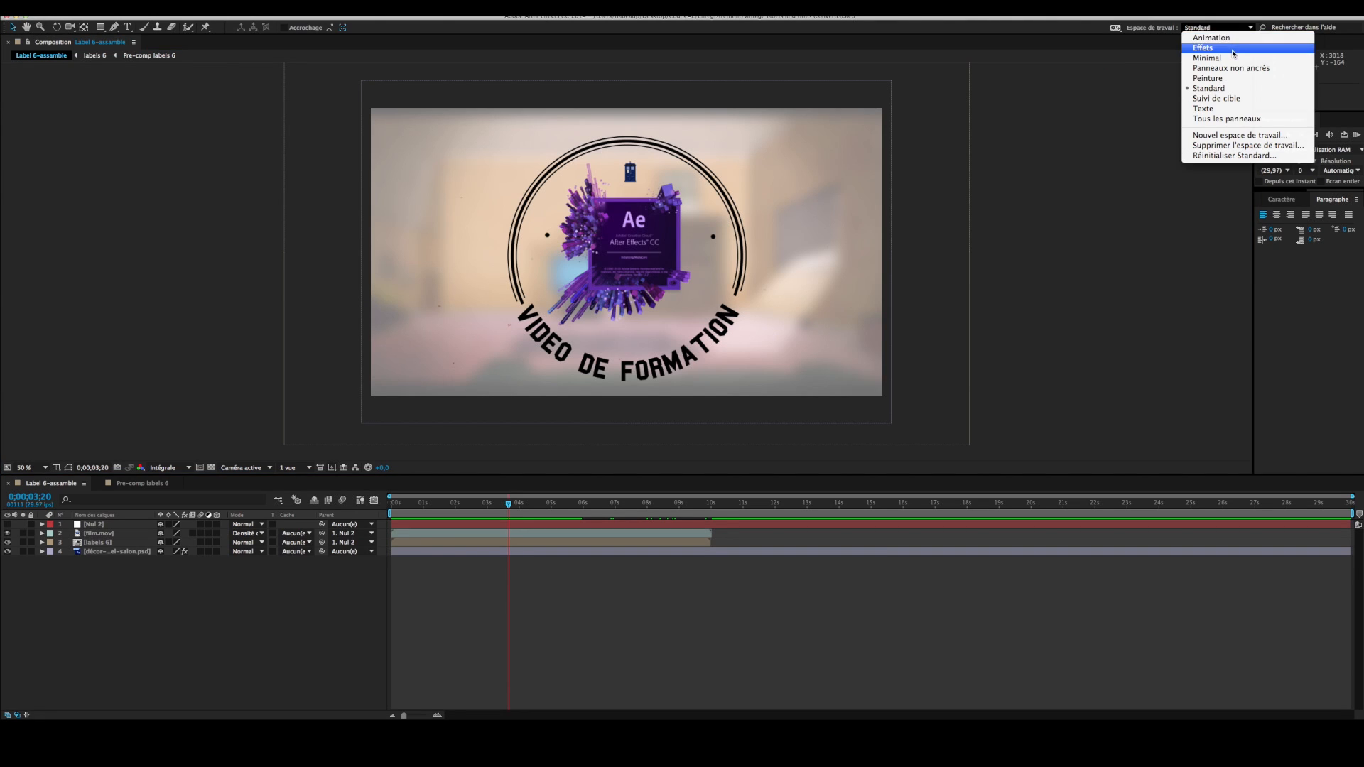
pyautogui.click(1233, 48)
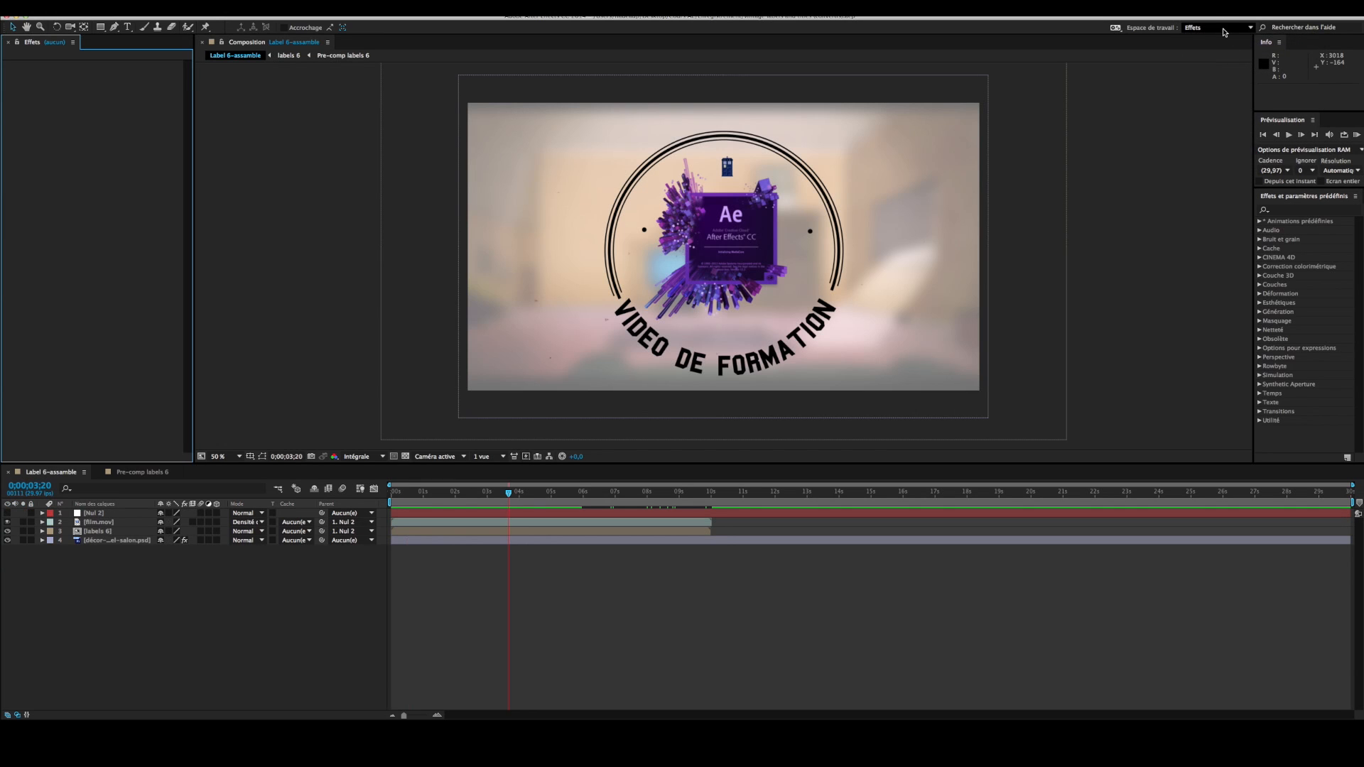
pyautogui.click(1222, 27)
pyautogui.click(1225, 39)
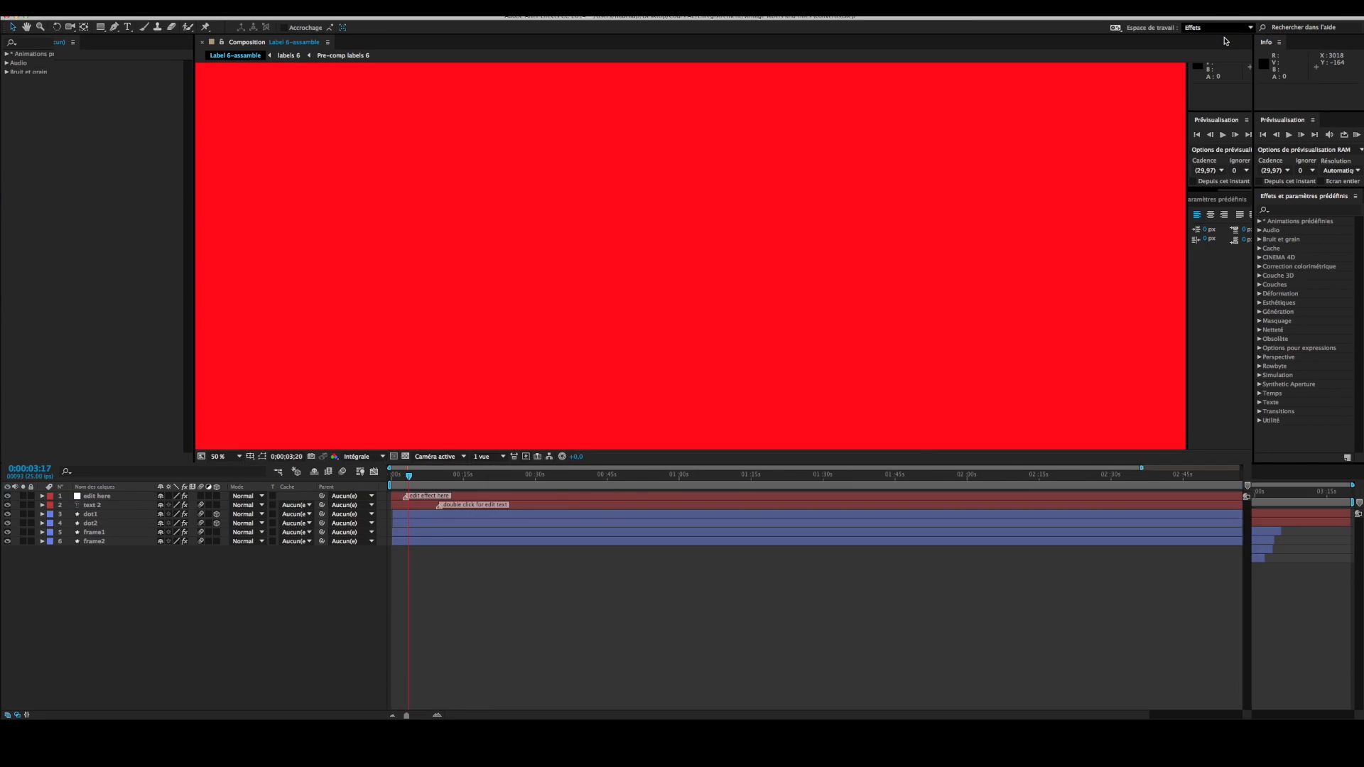
pyautogui.click(1222, 27)
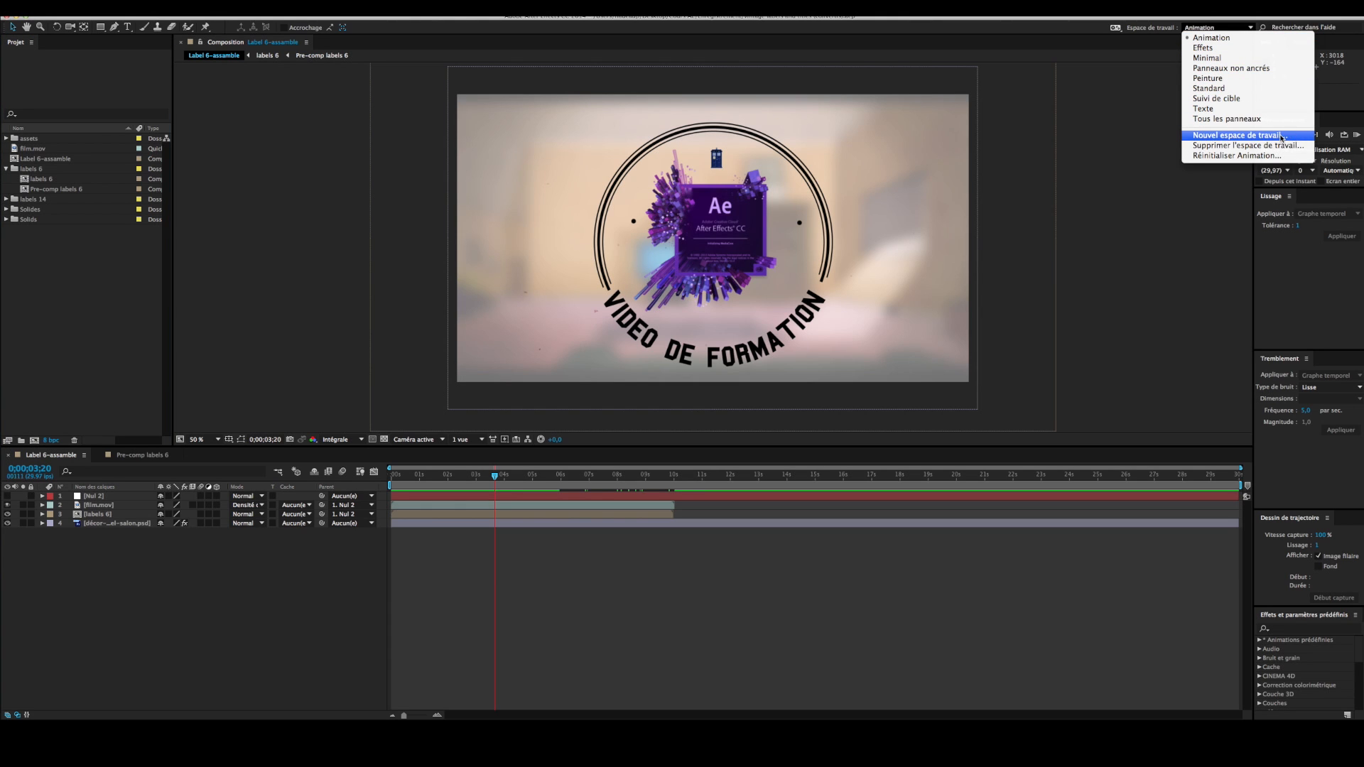
pyautogui.click(1216, 90)
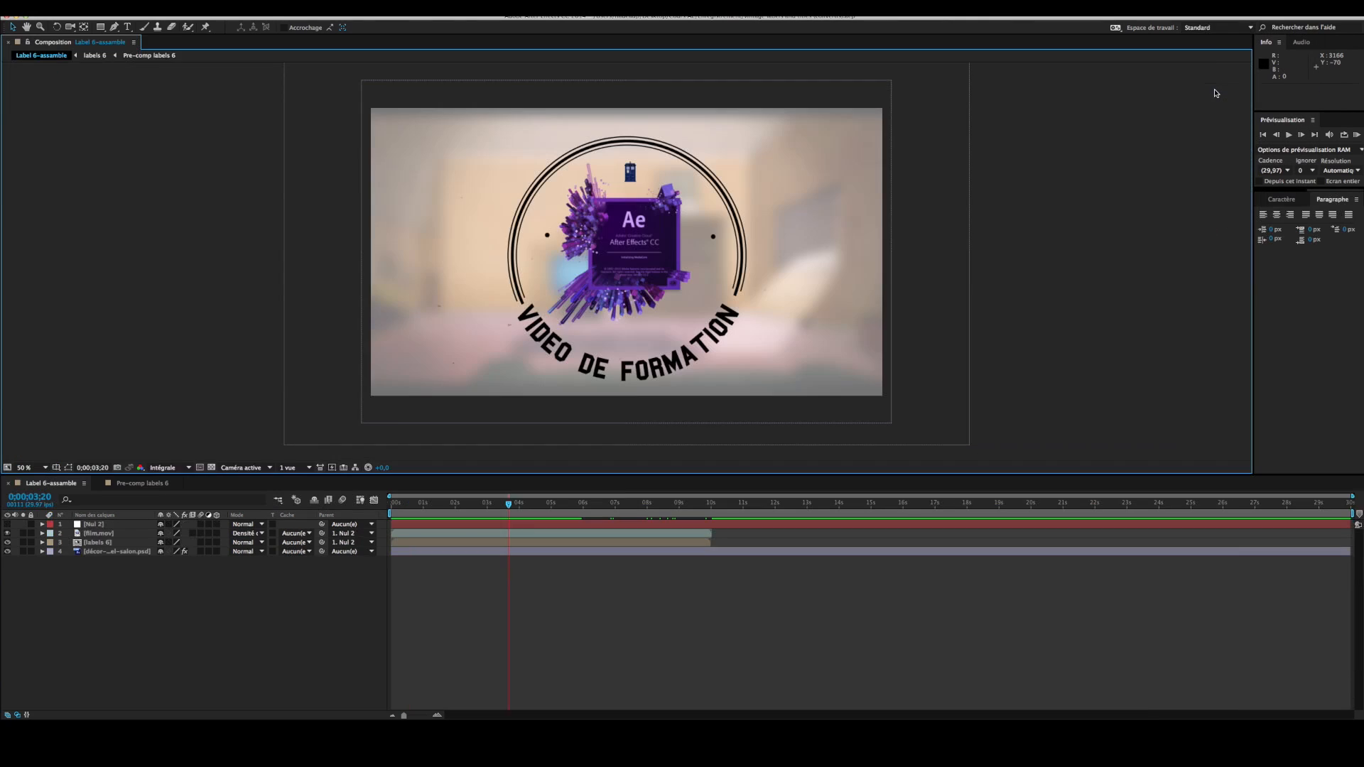
# Reset the Standard workspace to its original panel layout
pyautogui.click(1216, 29)
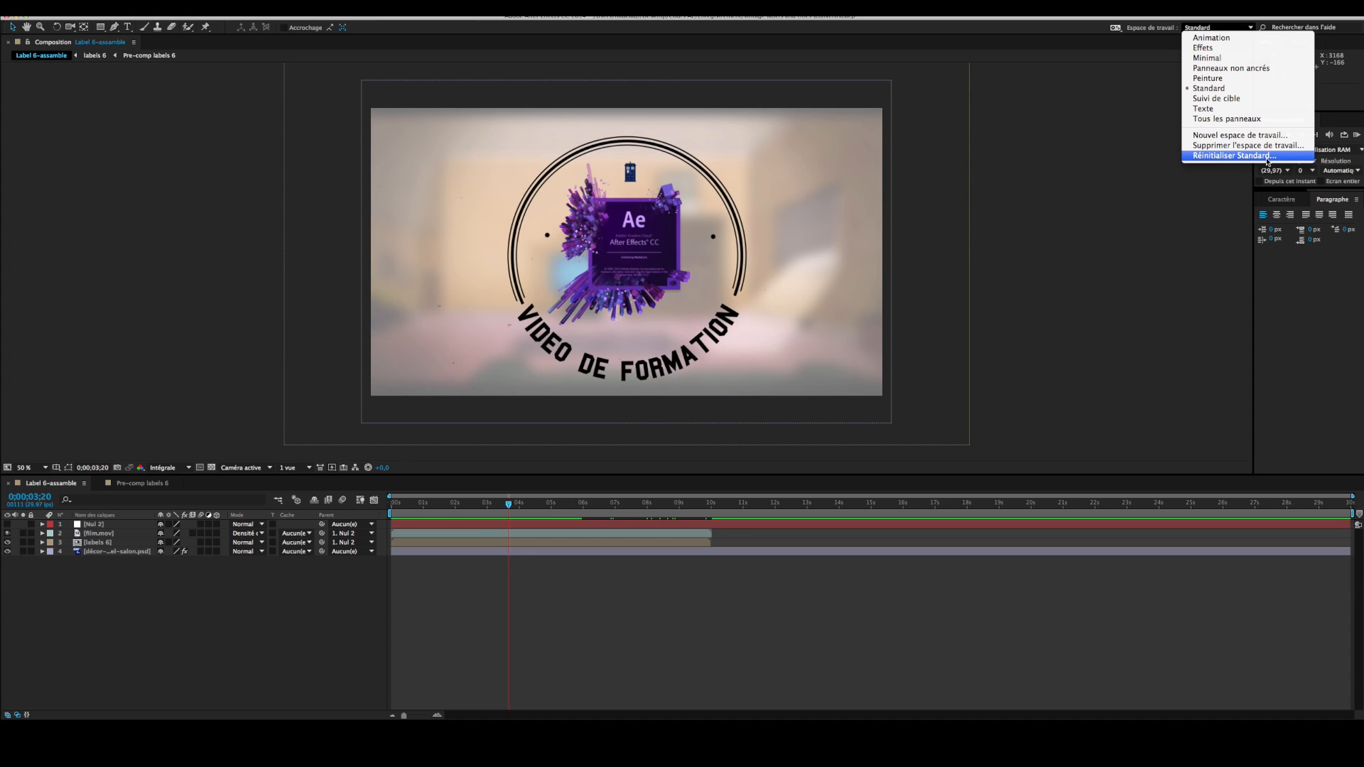
pyautogui.click(1268, 156)
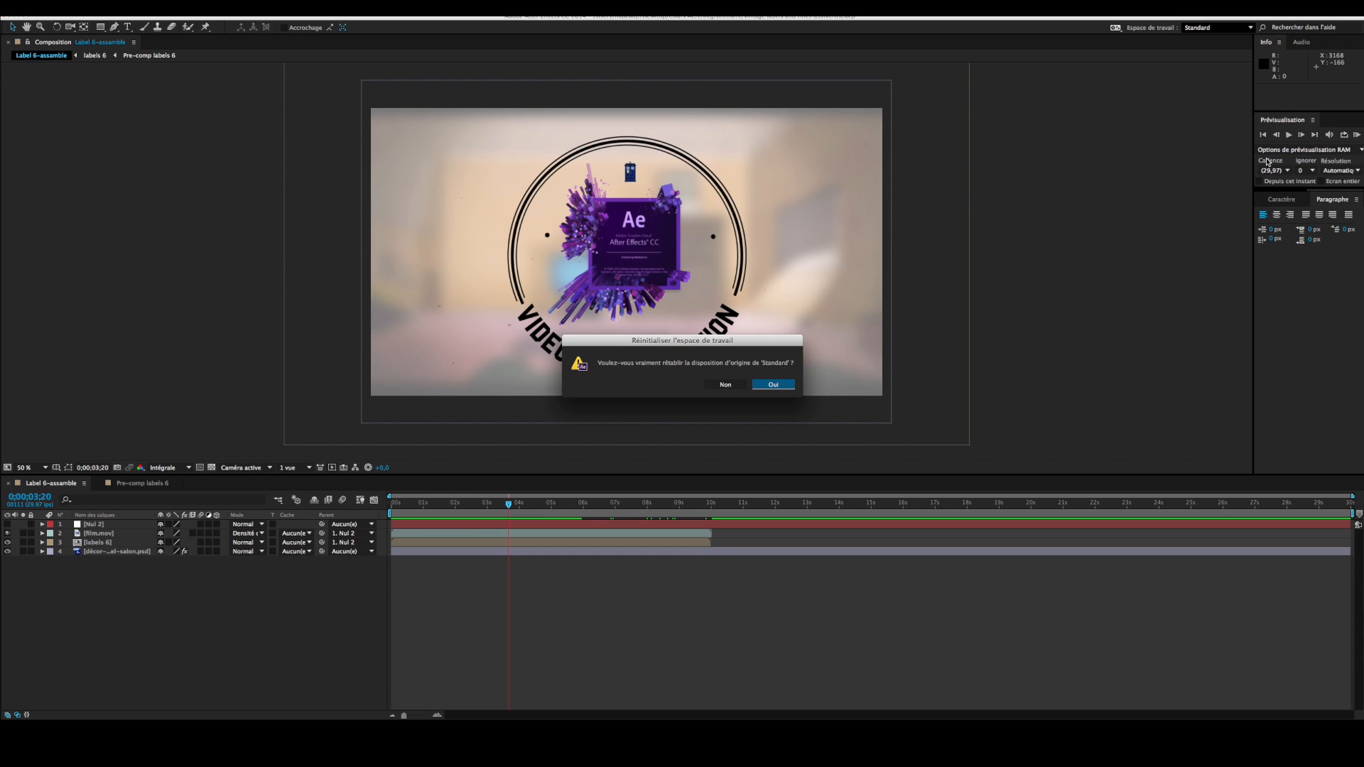
pyautogui.click(786, 383)
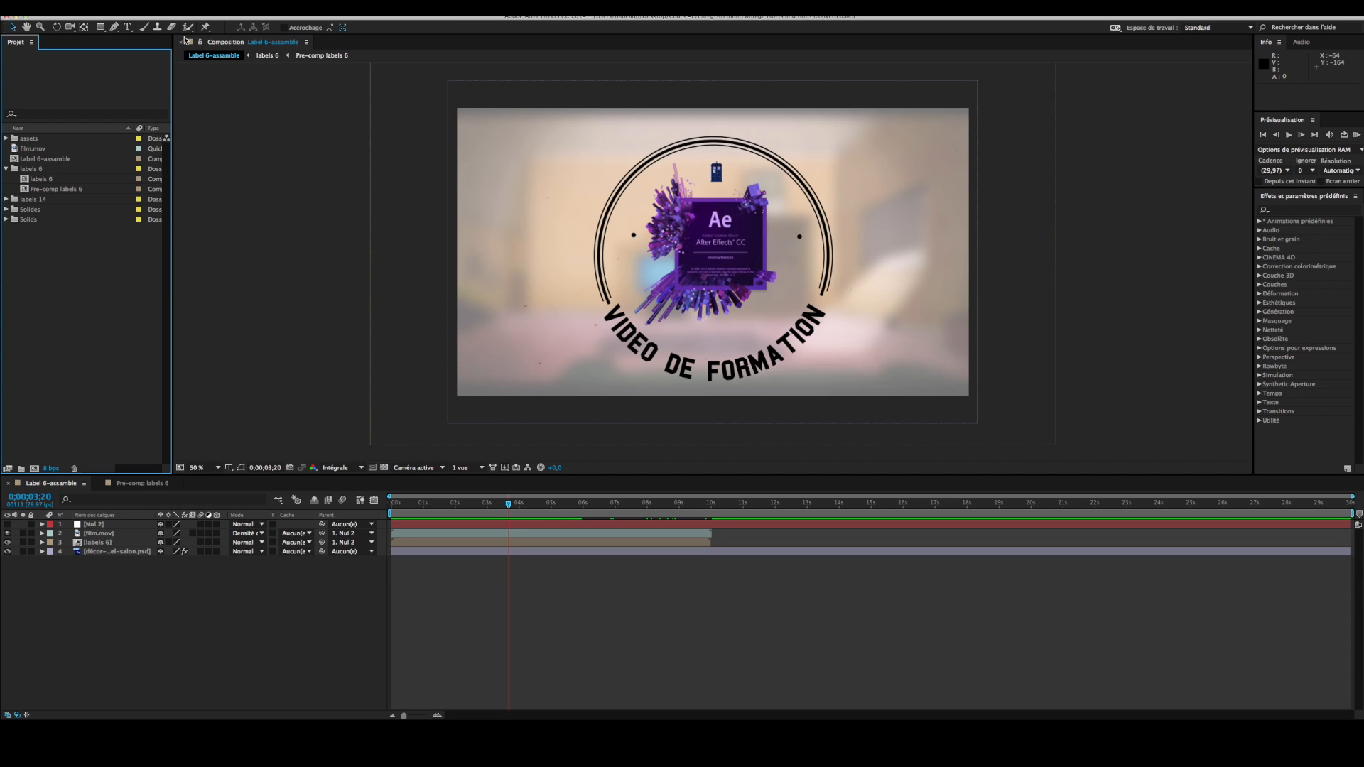
# Activate the Text, Rectangle and Pen tools in turn to examine their options
pyautogui.click(128, 27)
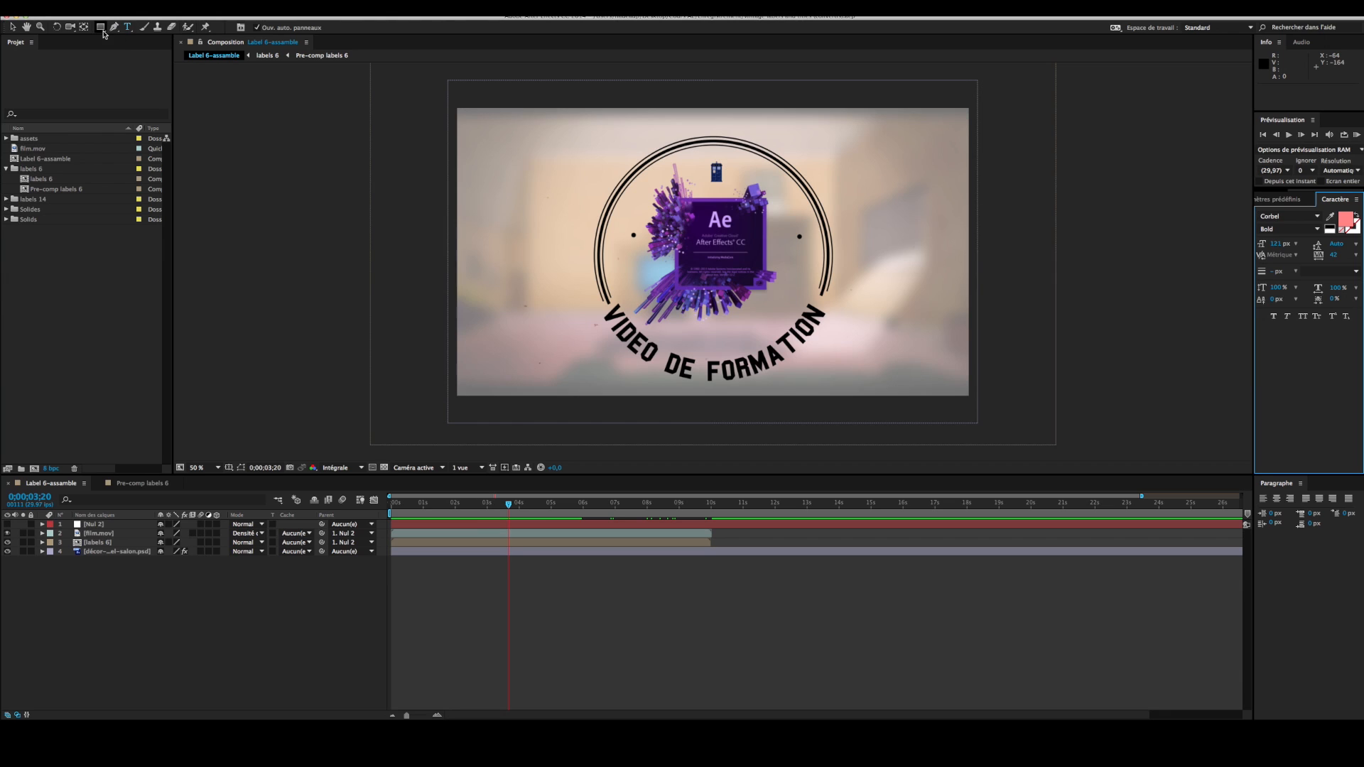
pyautogui.click(100, 27)
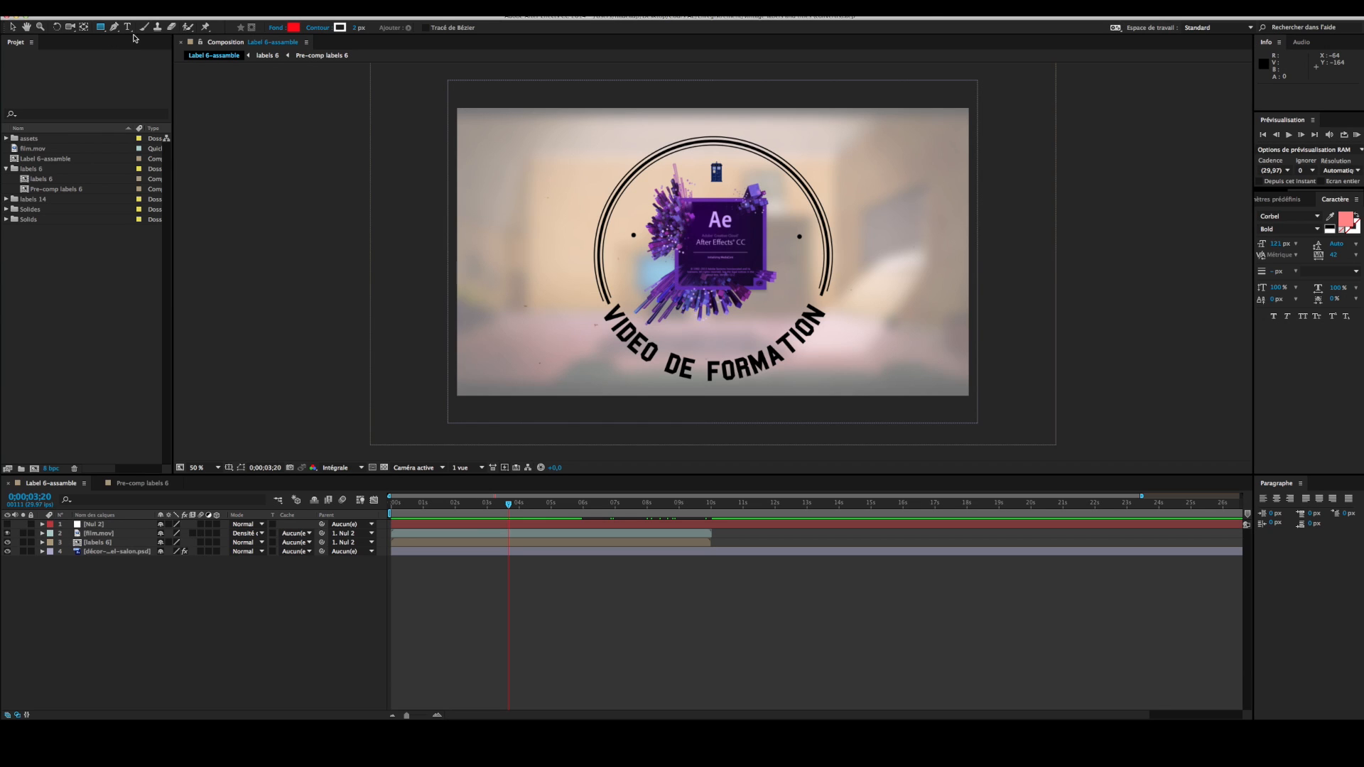
pyautogui.moveTo(100, 28); pyautogui.dragTo(202, 27)
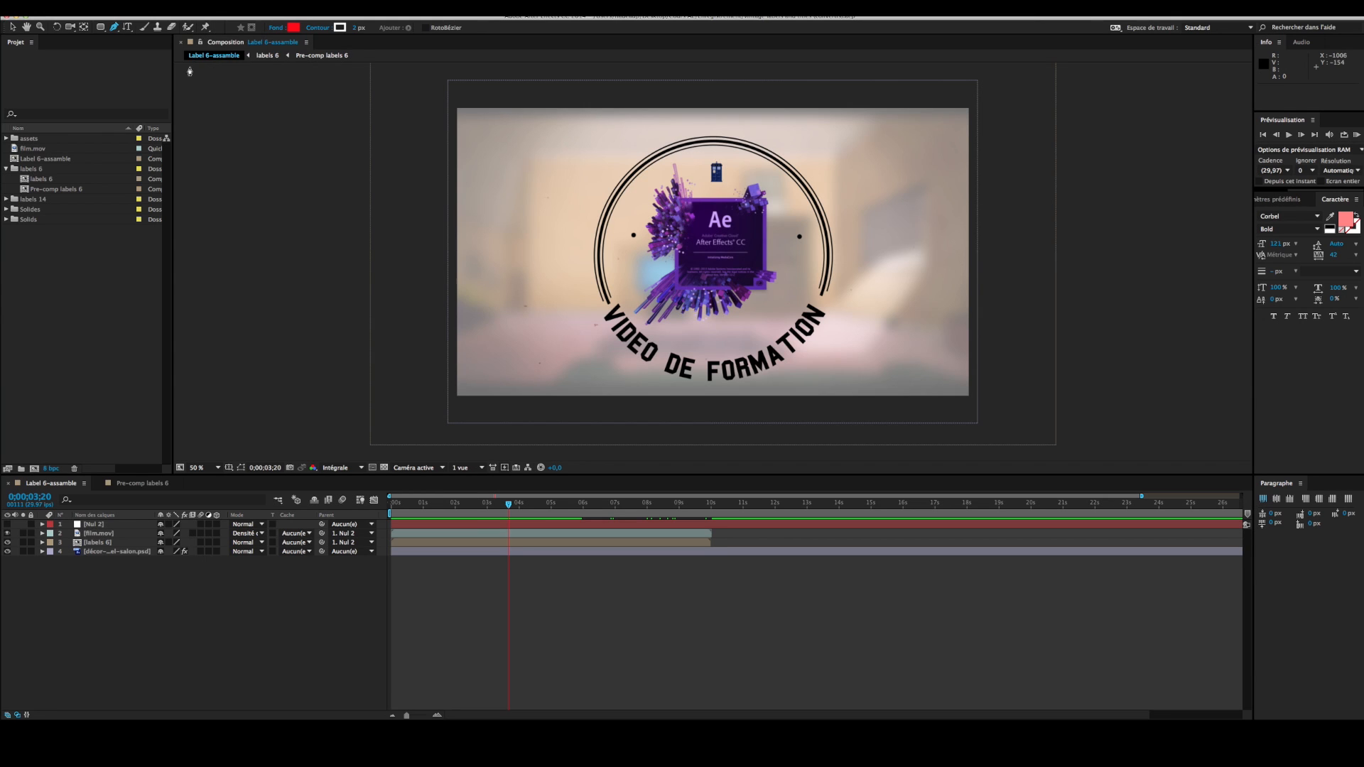